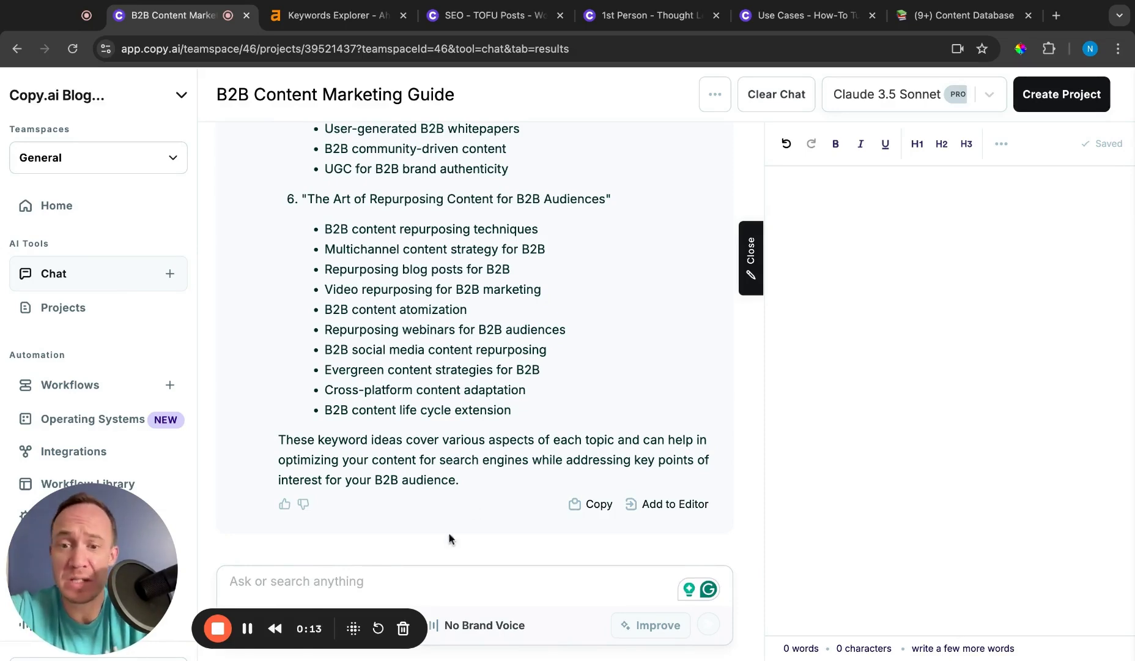
# Send the prompt 'Write me a blog post section on B2B content marketing' in the chat.
pyautogui.click(439, 580)
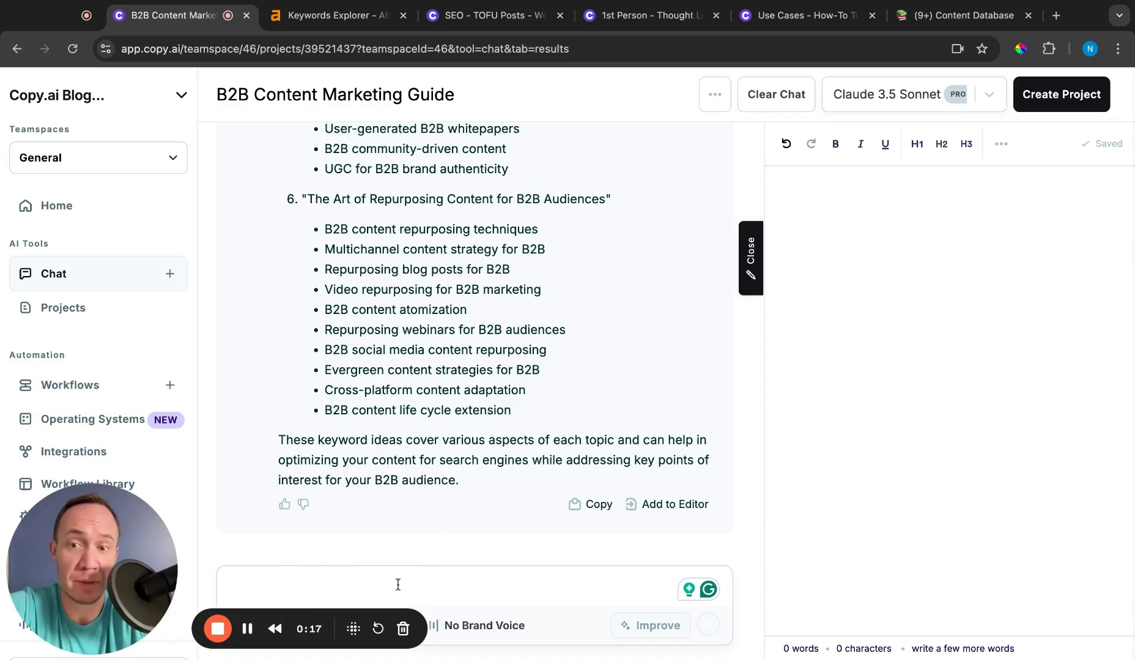
pyautogui.write('Write')
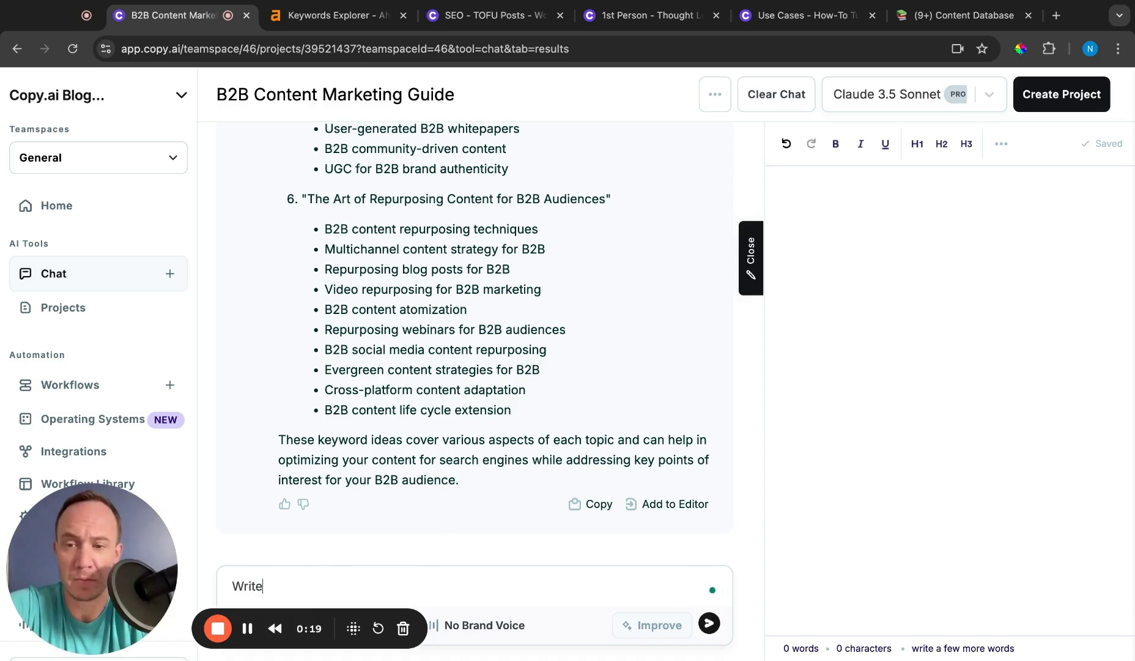
pyautogui.write(' me a blog post section on ')
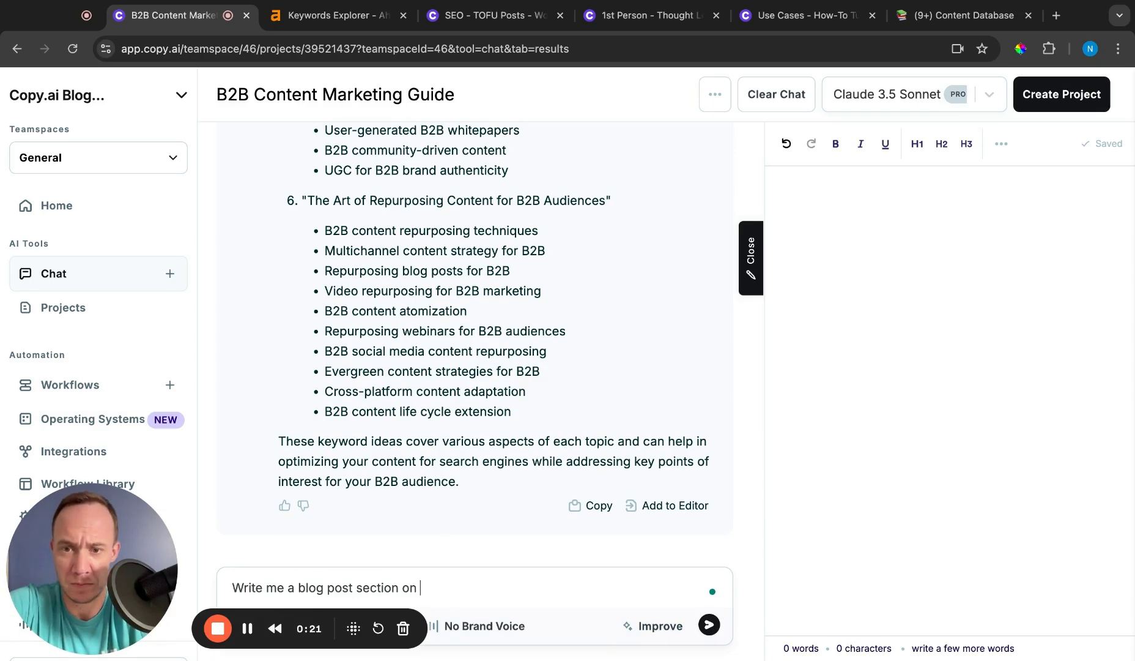
pyautogui.write('B2B content marketin')
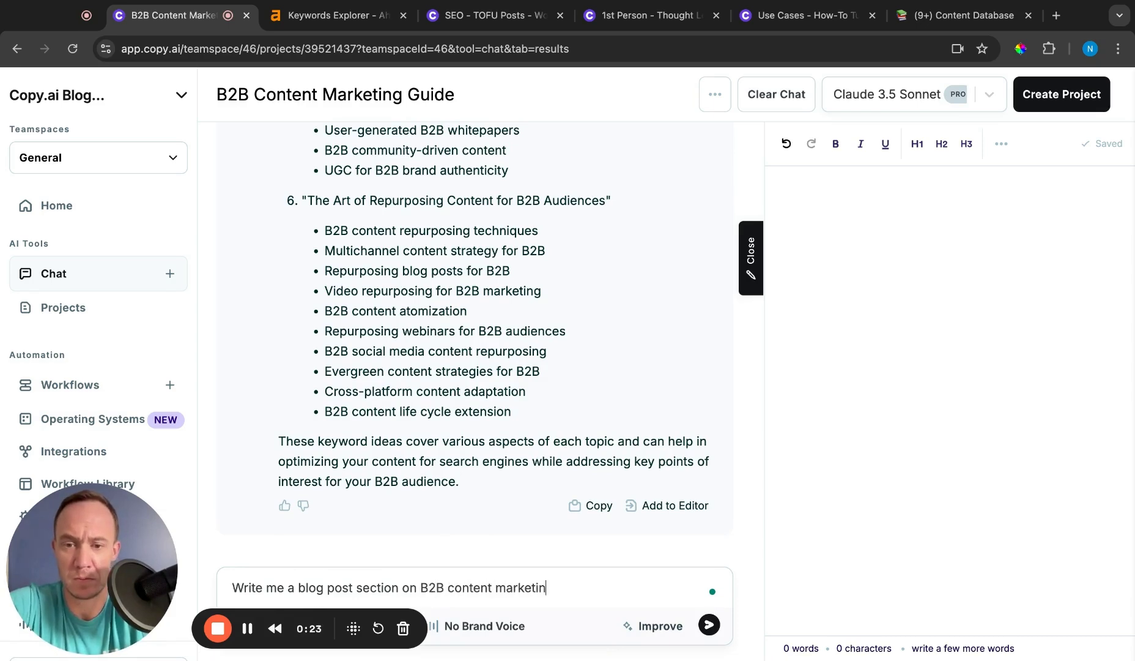
pyautogui.write('g')
pyautogui.press('Return')
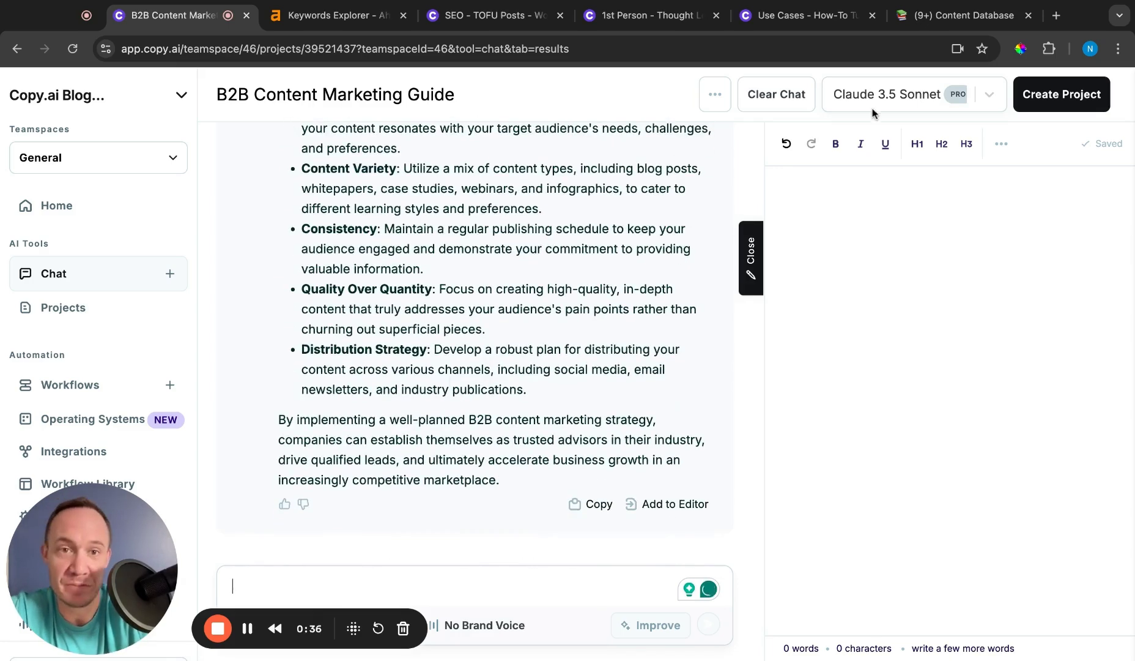
pyautogui.click(873, 104)
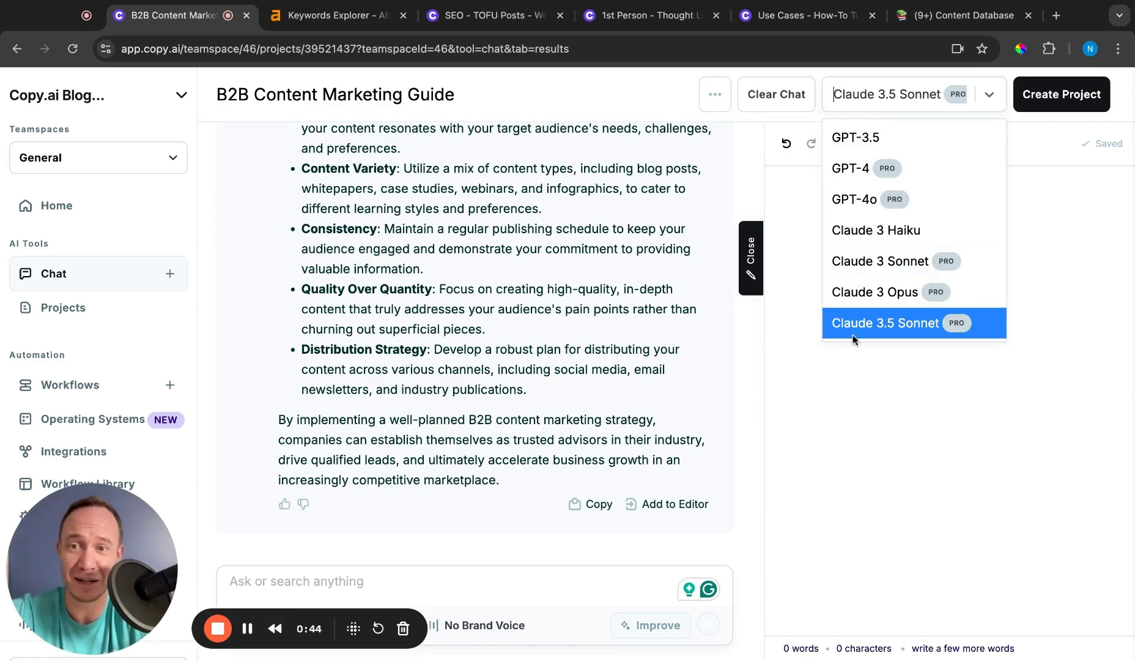
pyautogui.click(454, 285)
pyautogui.scroll(5, 453, 284)
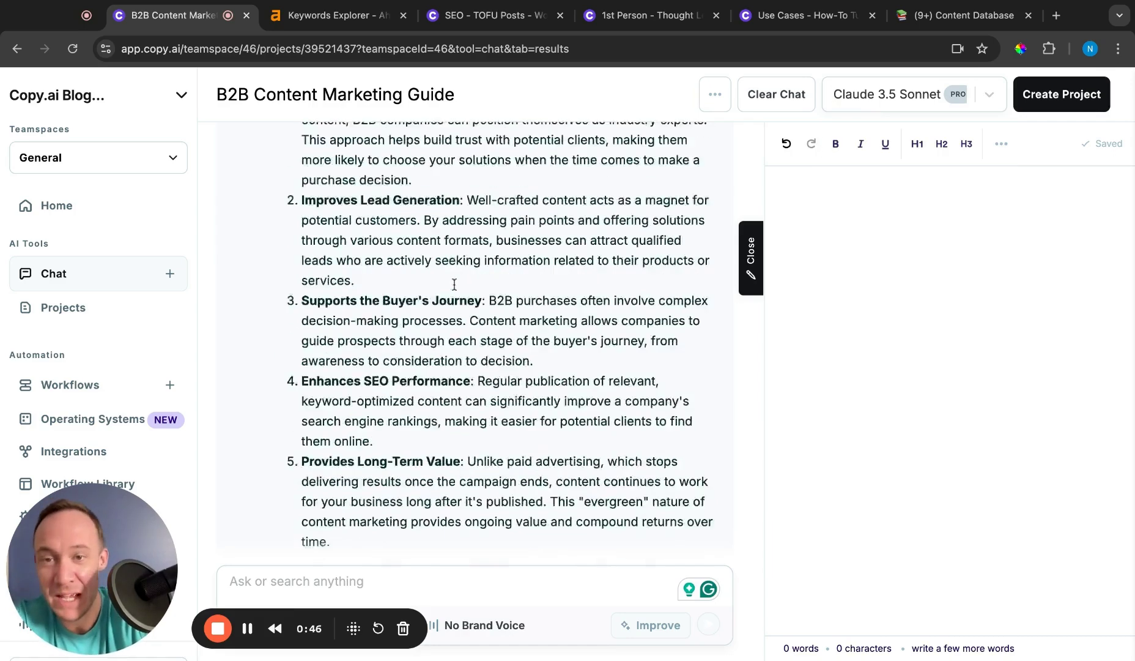
pyautogui.scroll(-3, 454, 284)
pyautogui.scroll(-5, 454, 284)
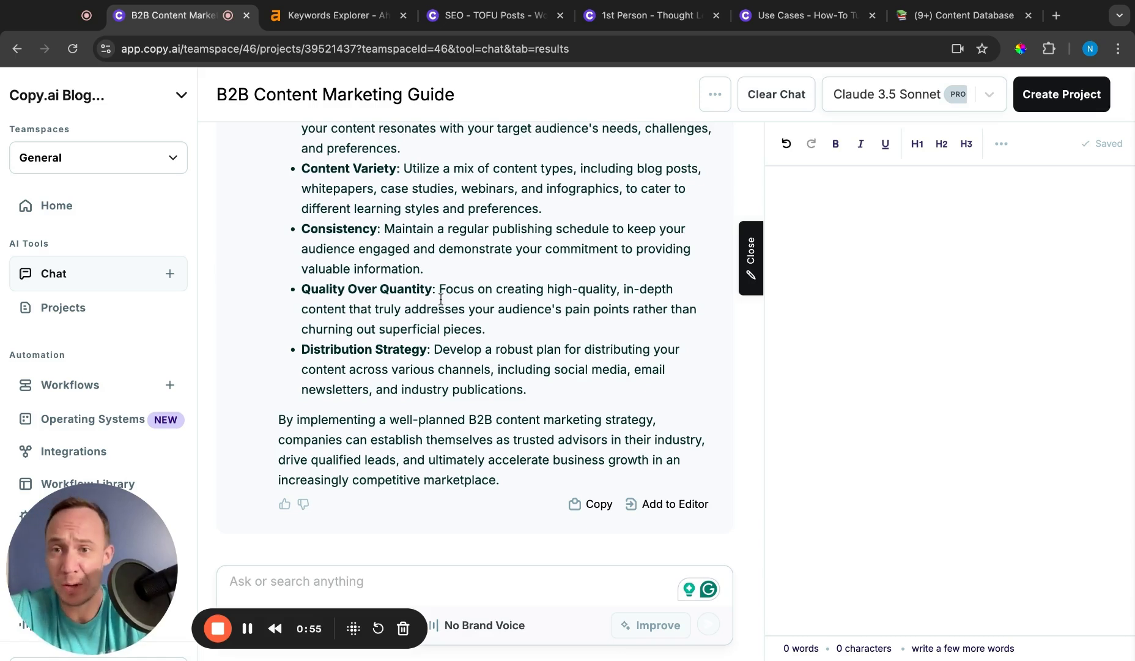
pyautogui.scroll(5, 474, 338)
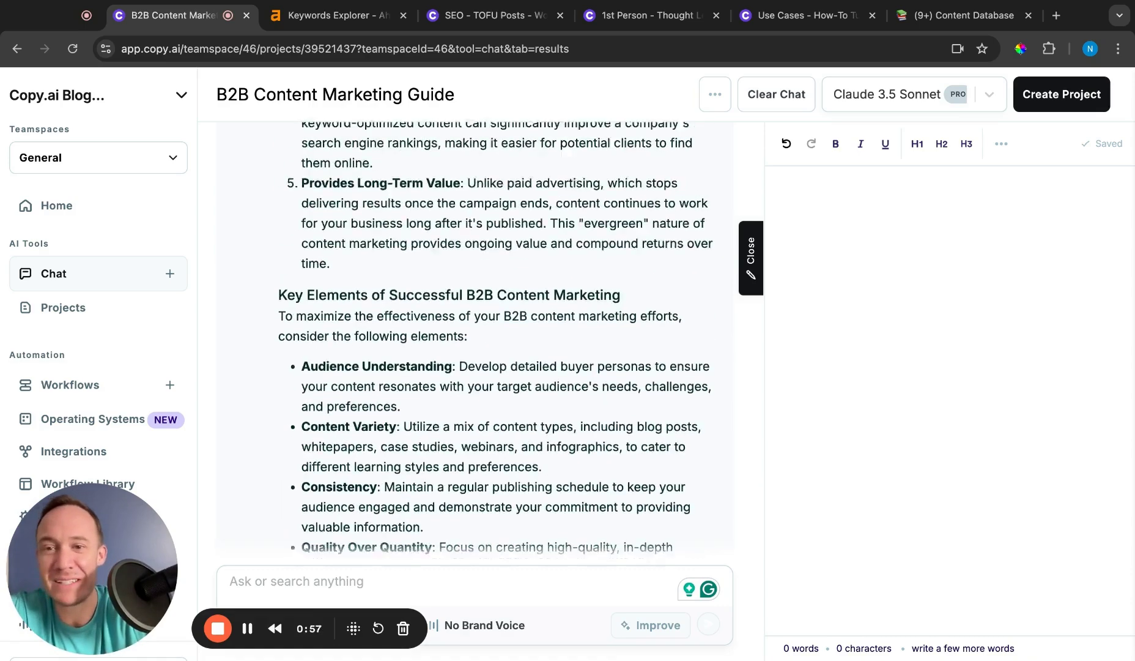
pyautogui.scroll(3, 474, 338)
pyautogui.scroll(3, 475, 337)
pyautogui.scroll(3, 475, 337)
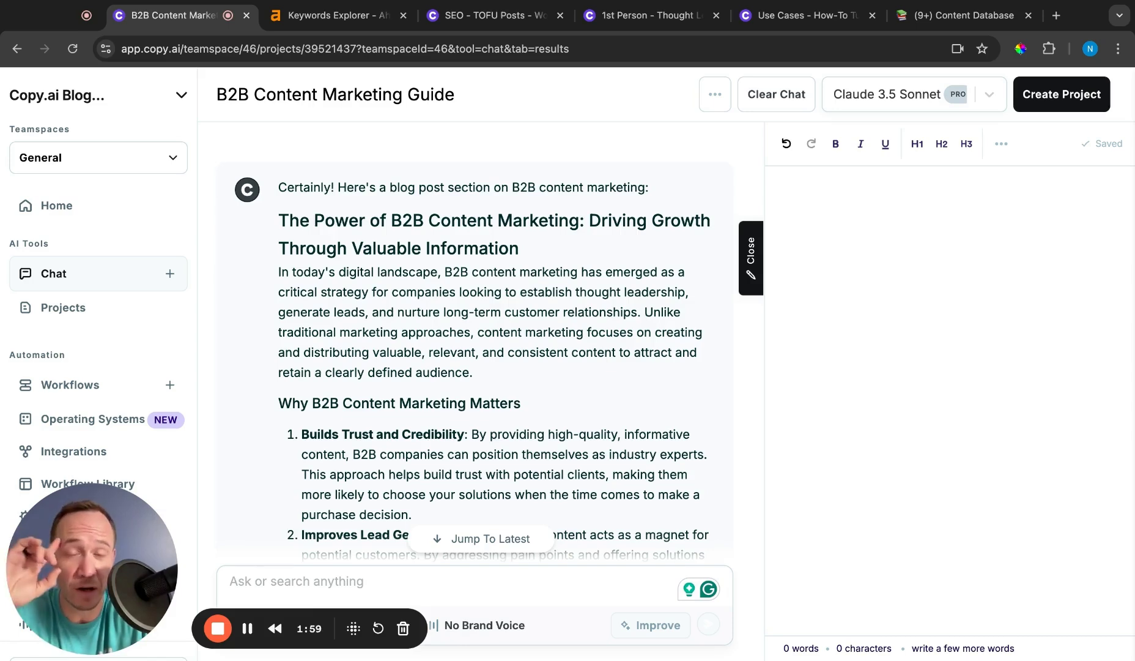
pyautogui.scroll(-10, 475, 355)
pyautogui.scroll(-5, 475, 355)
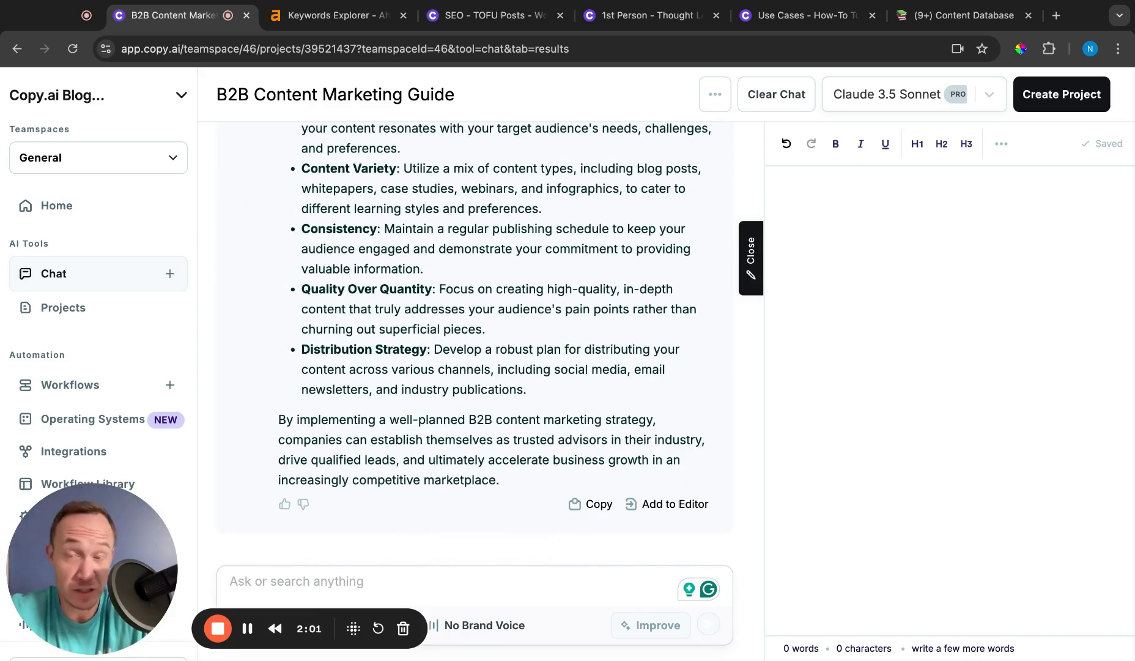
# Request 100 B2B content marketing keyword ideas and add the reply to the editor.
pyautogui.click(381, 571)
pyautogui.write('Give me 100')
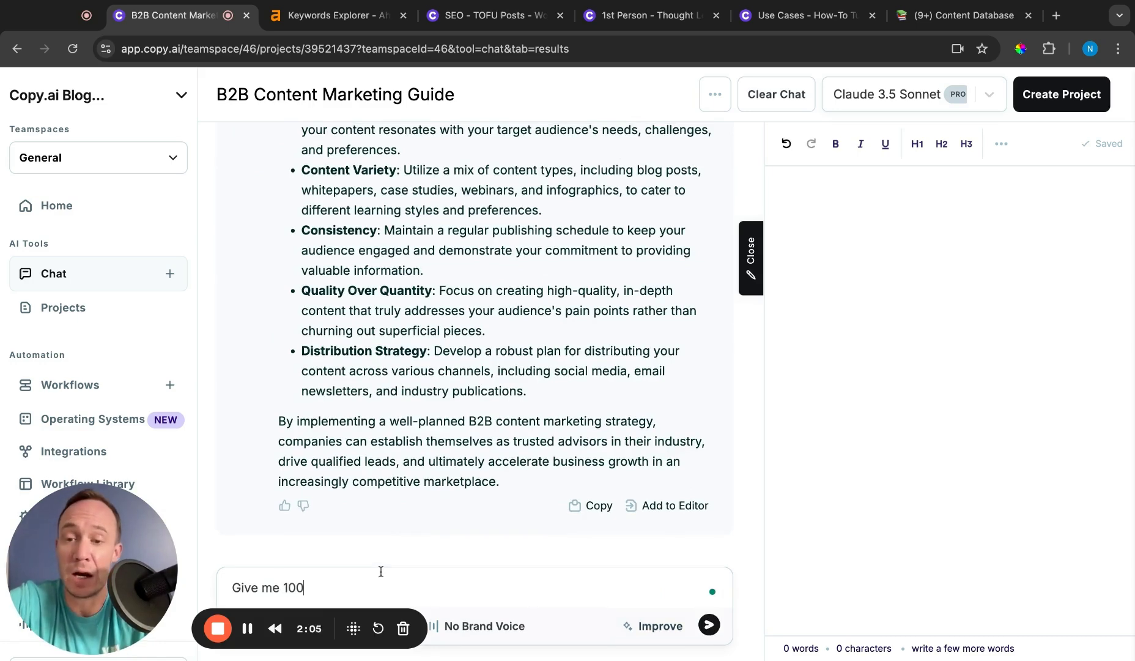
pyautogui.write(' keyword ideas fo')
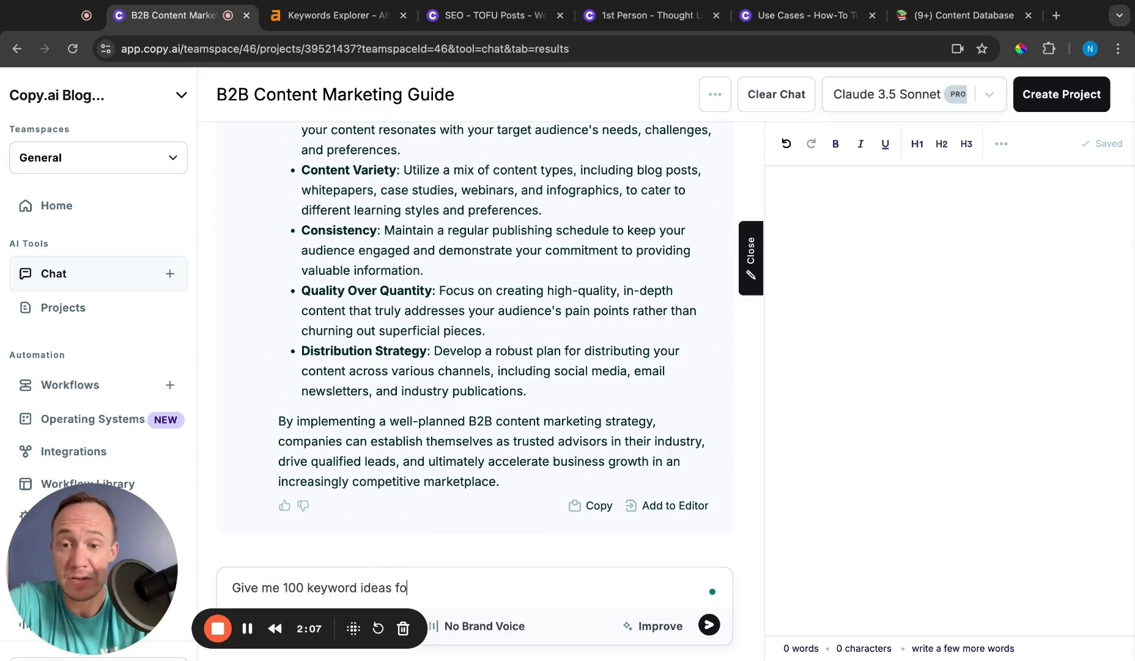
pyautogui.write('r B2B content mark')
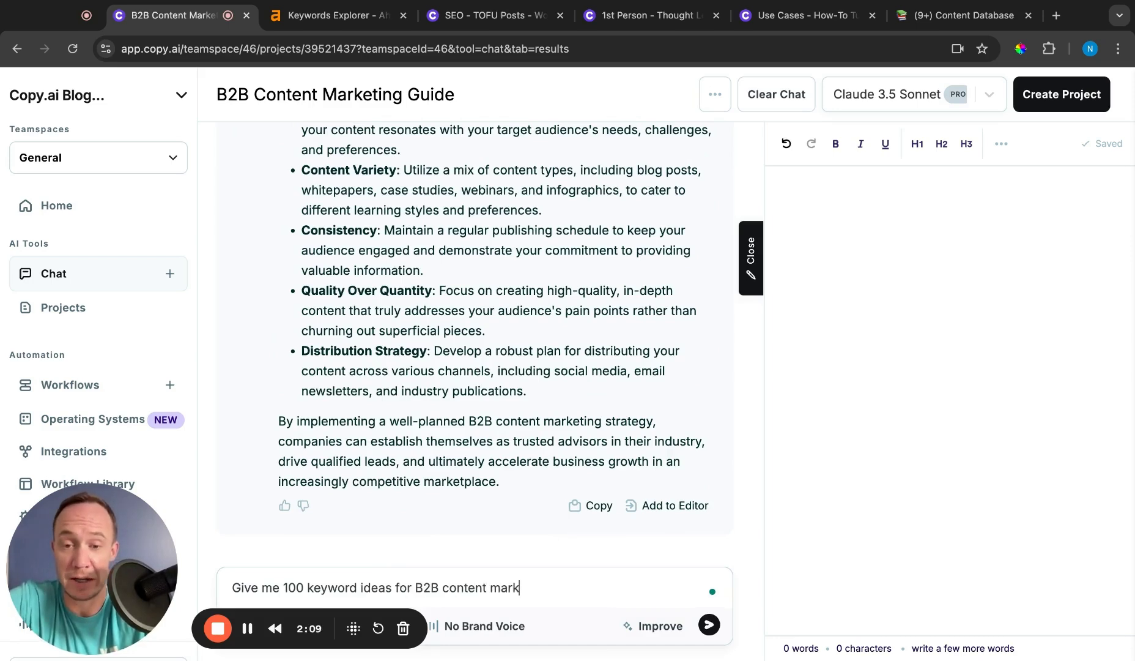
pyautogui.write('eting please')
pyautogui.press('Return')
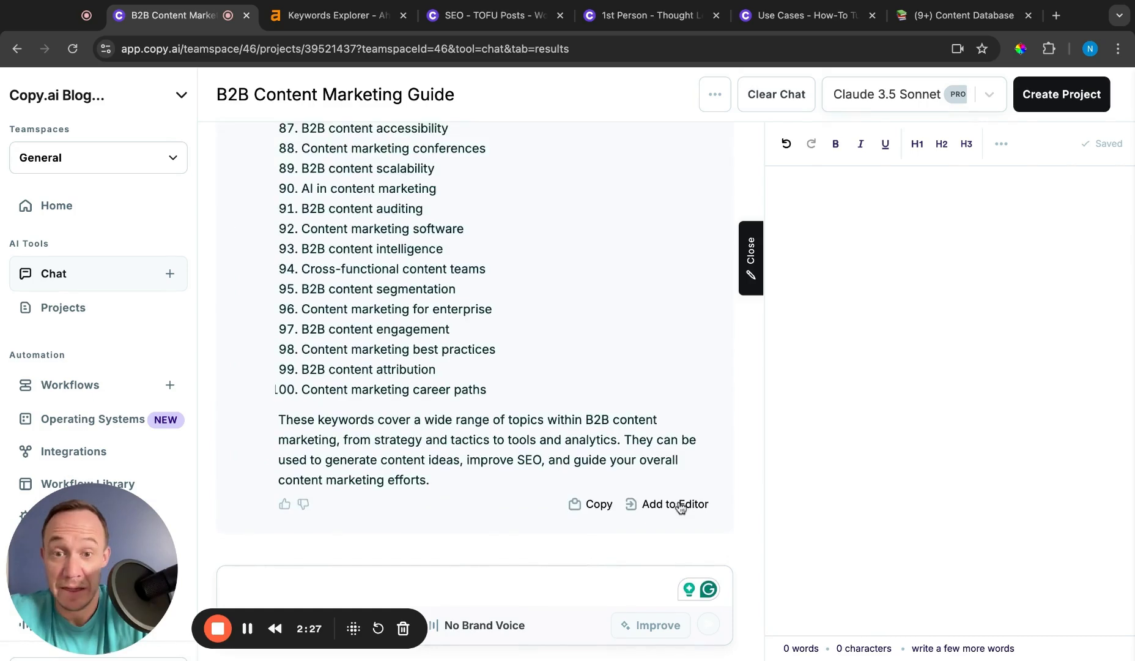
pyautogui.click(675, 504)
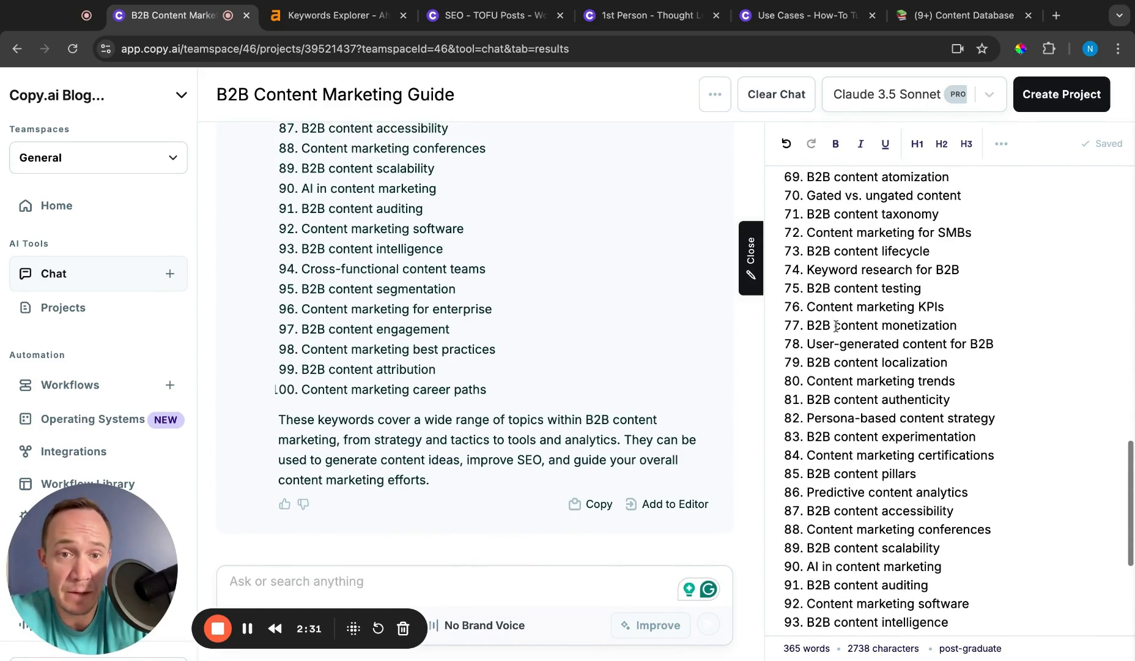
pyautogui.moveTo(841, 336); pyautogui.dragTo(940, 604)
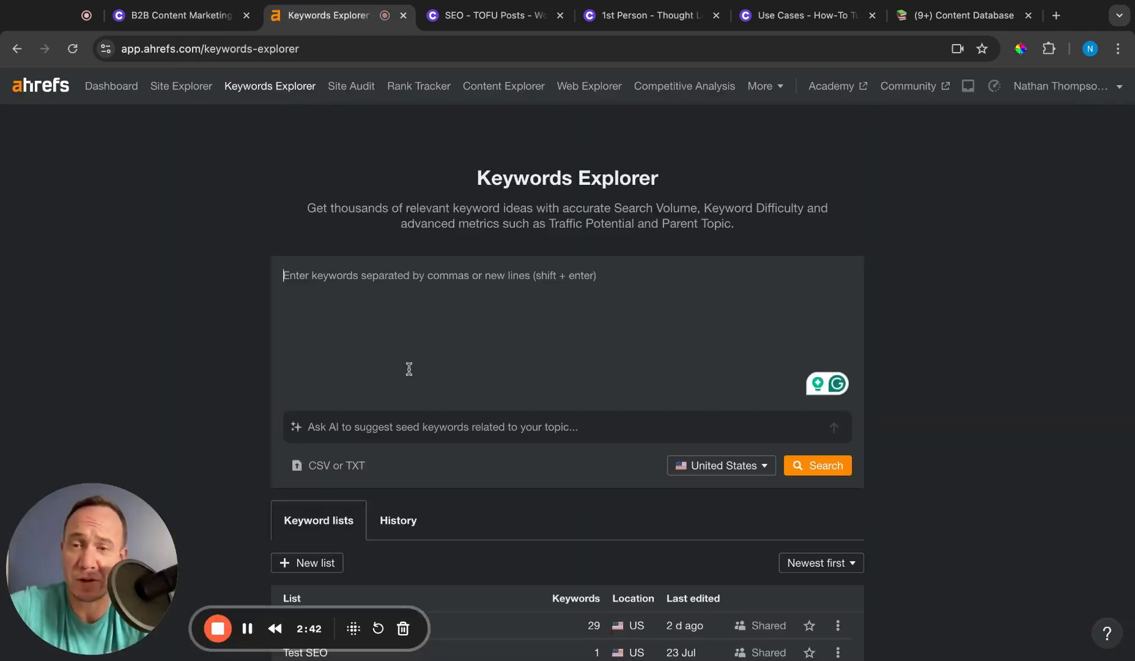
# Paste the keyword list into Keywords Explorer and search for their metrics.
pyautogui.hotkey('ctrl', 'v')
pyautogui.scroll(-2, 409, 369)
pyautogui.scroll(-5, 426, 355)
pyautogui.scroll(3, 443, 348)
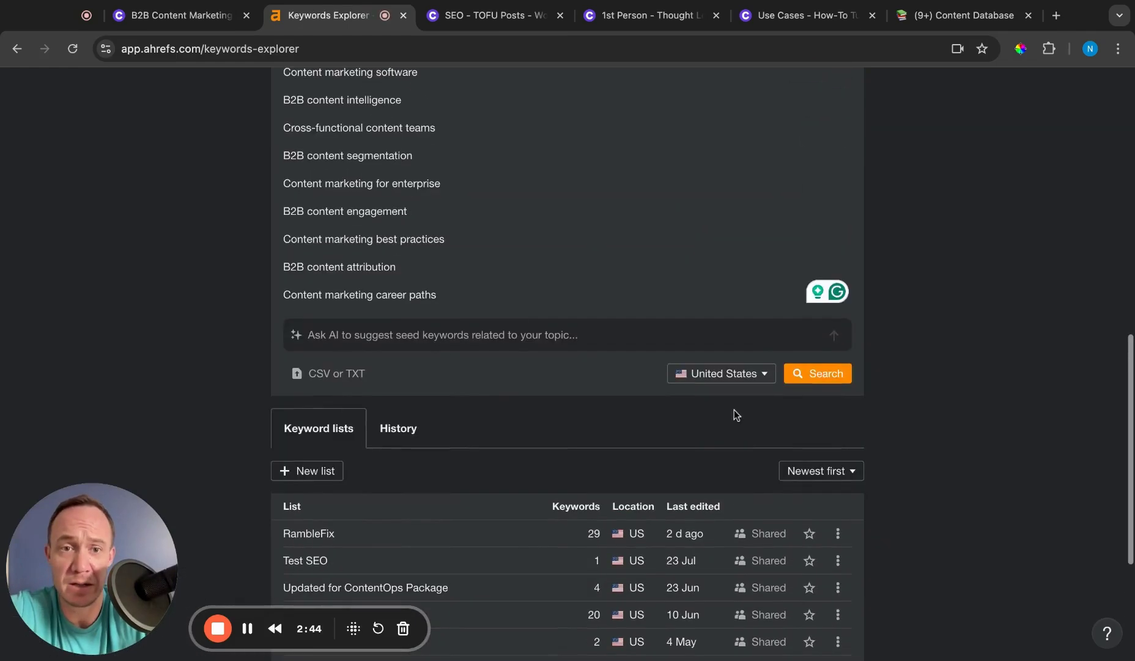
pyautogui.click(802, 376)
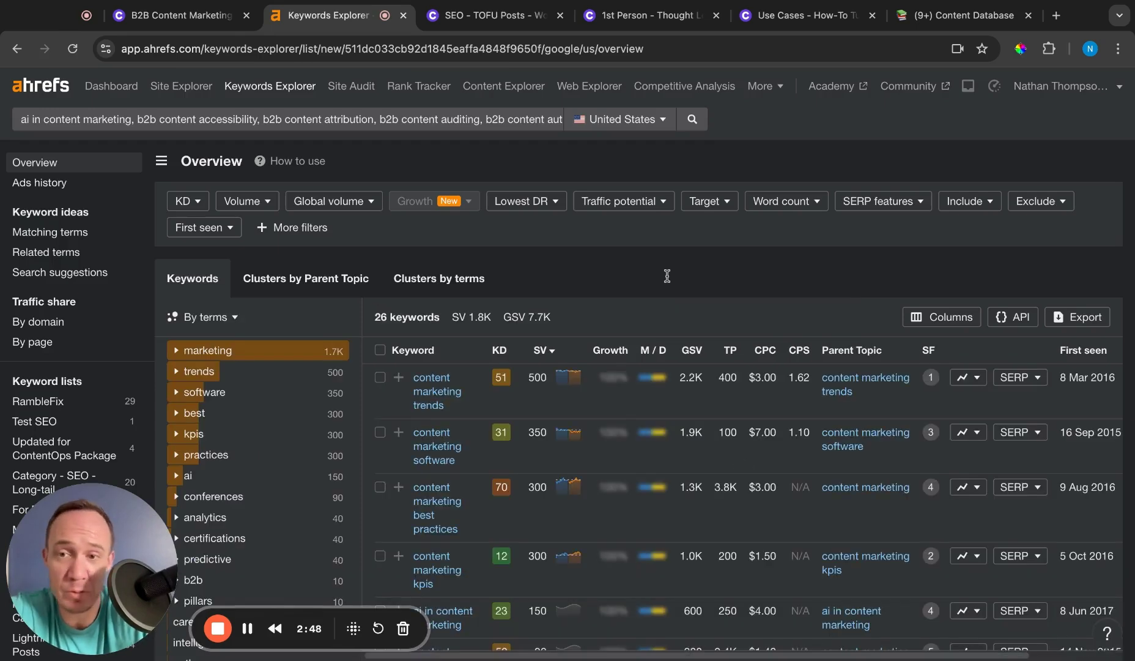
pyautogui.scroll(-1, 433, 346)
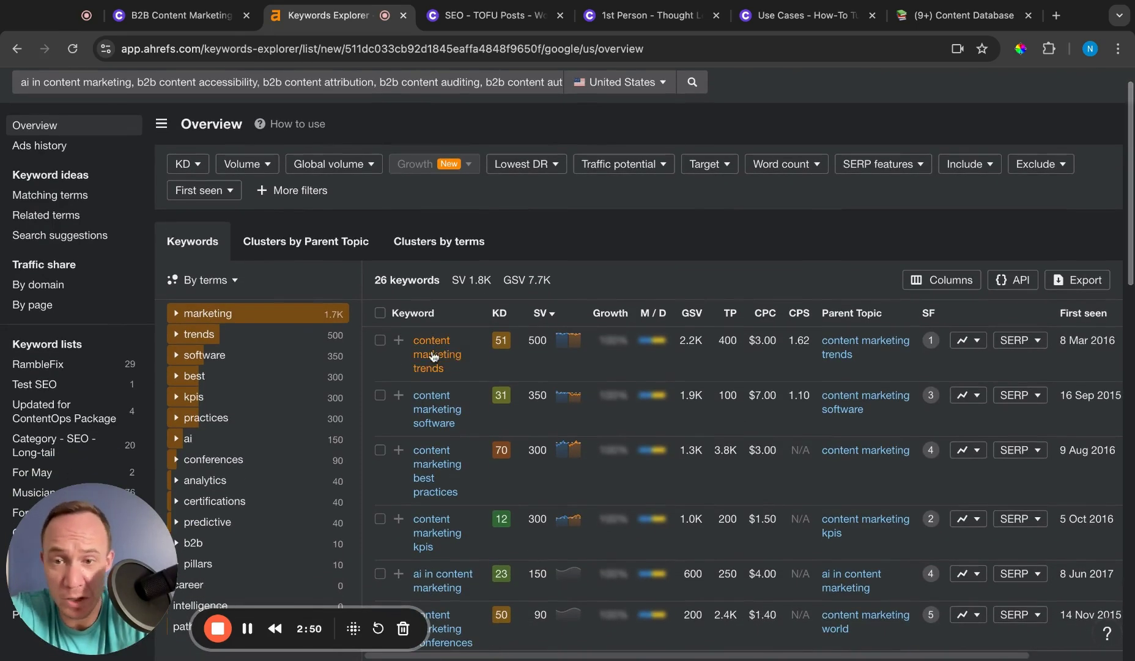
pyautogui.scroll(-2, 433, 344)
pyautogui.scroll(-1, 433, 318)
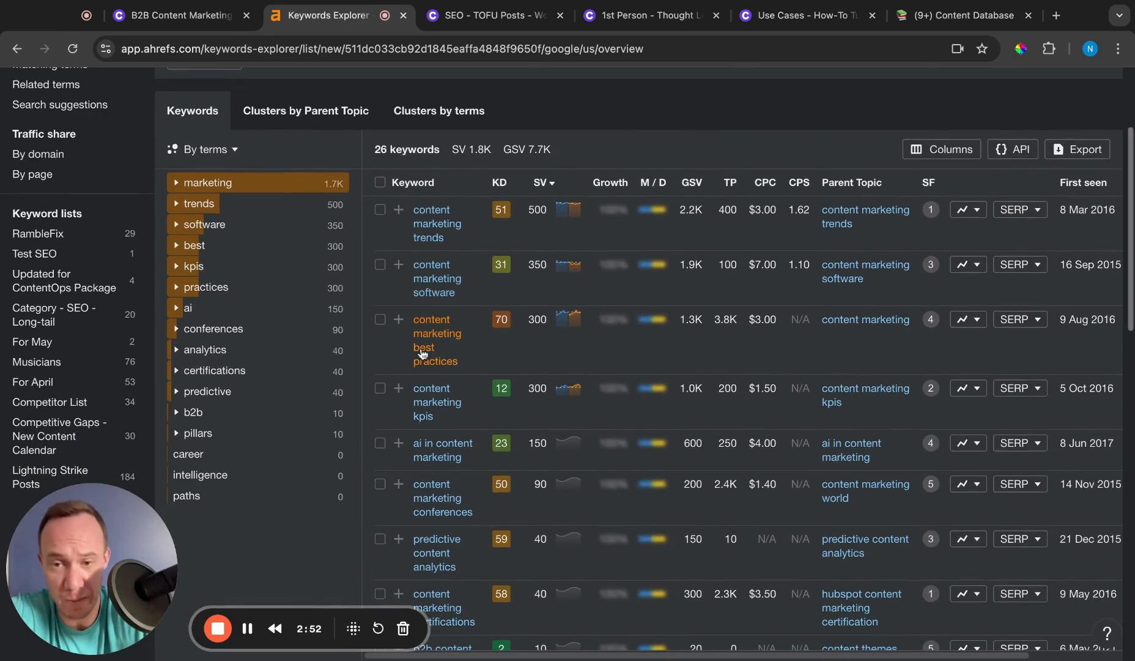
pyautogui.click(497, 15)
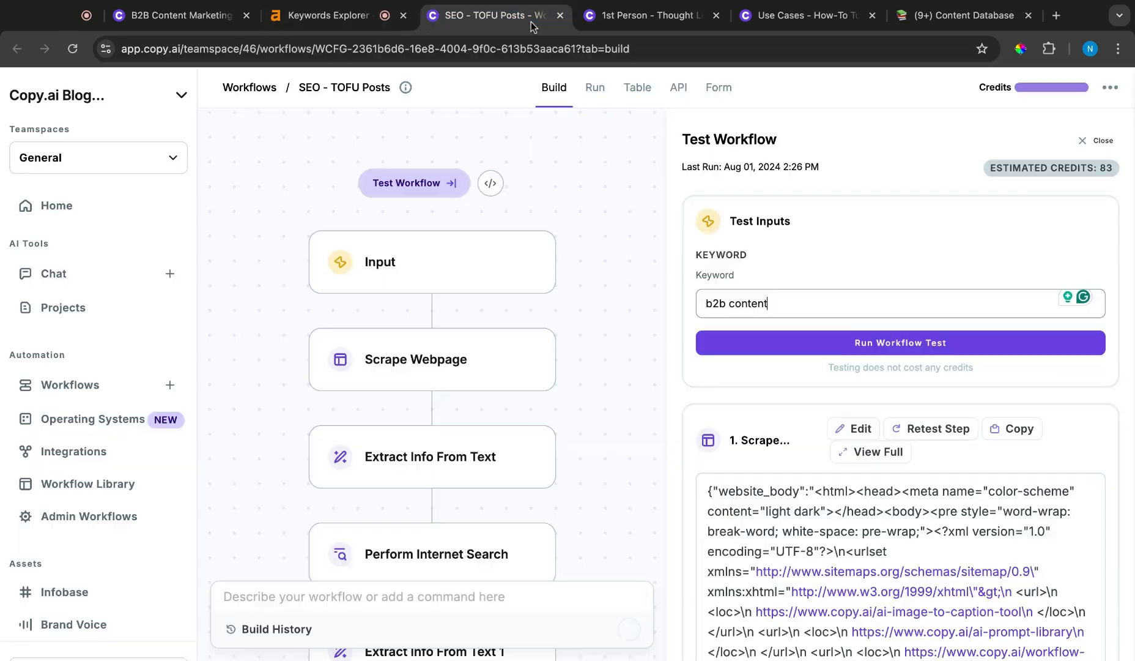
pyautogui.click(195, 20)
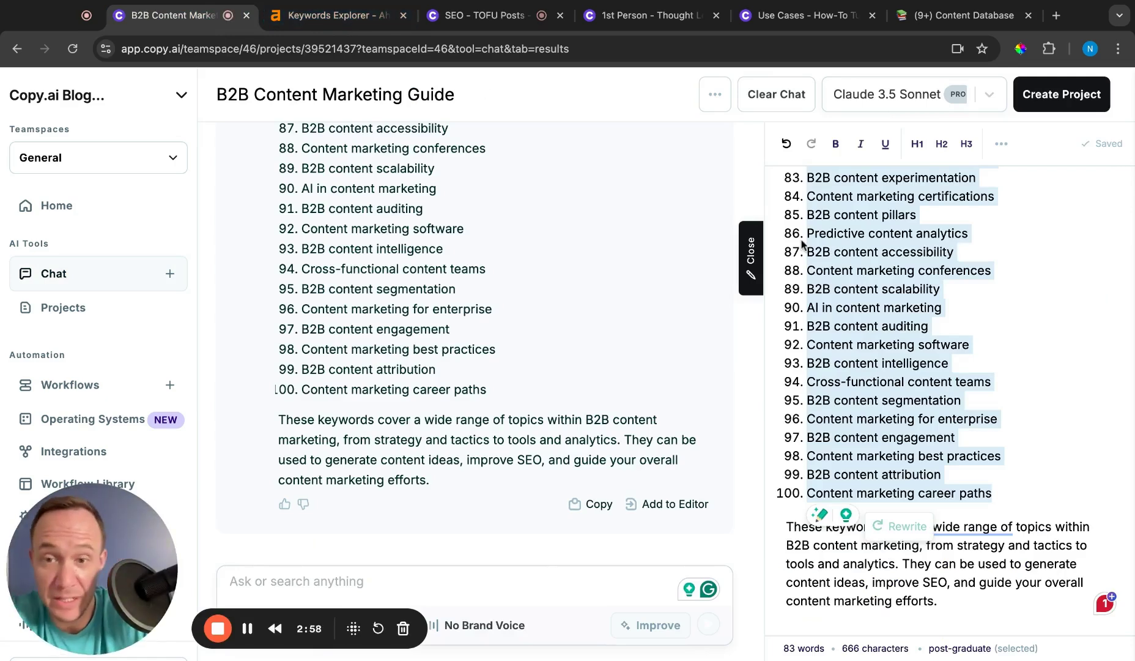
pyautogui.scroll(5, 845, 265)
pyautogui.scroll(10, 846, 265)
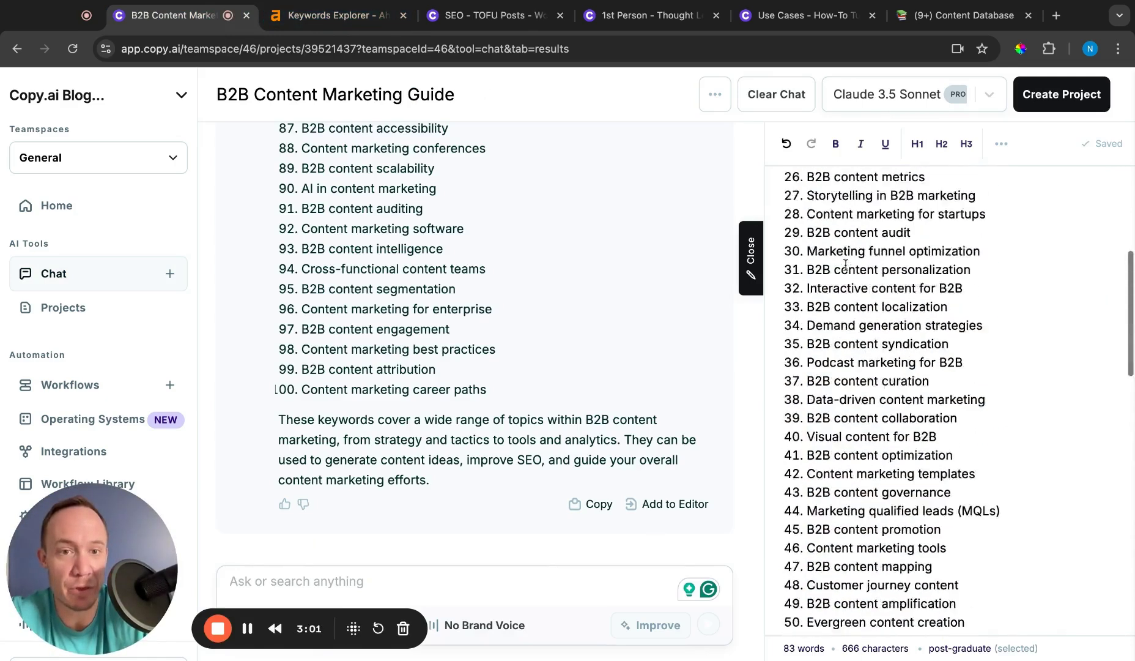
pyautogui.scroll(5, 845, 264)
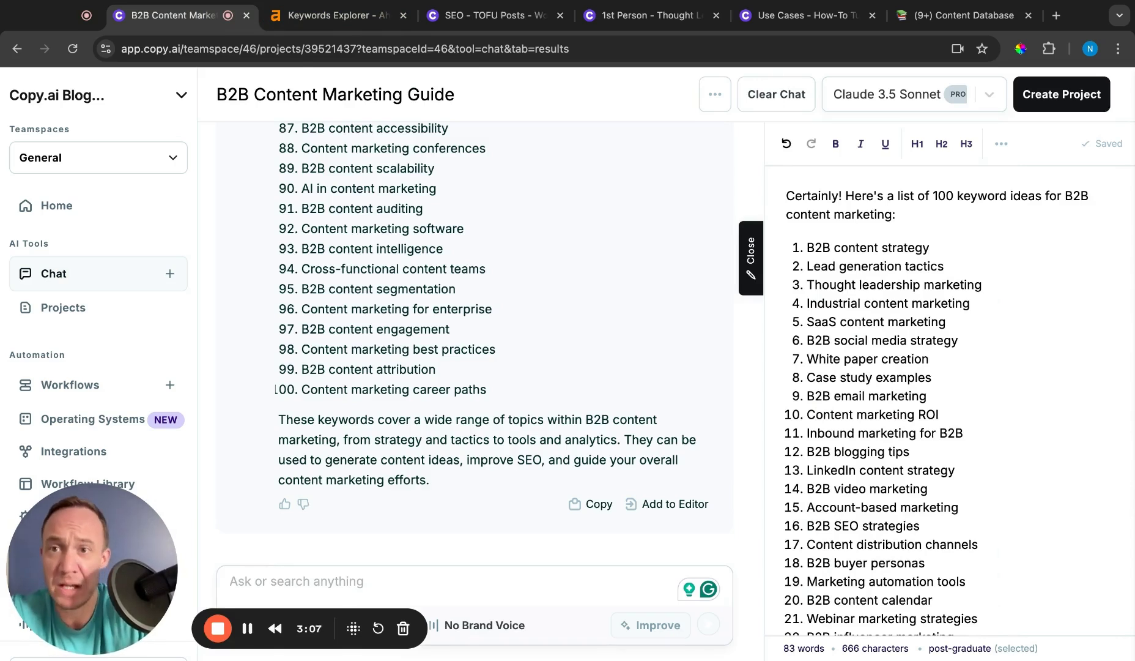
pyautogui.click(355, 23)
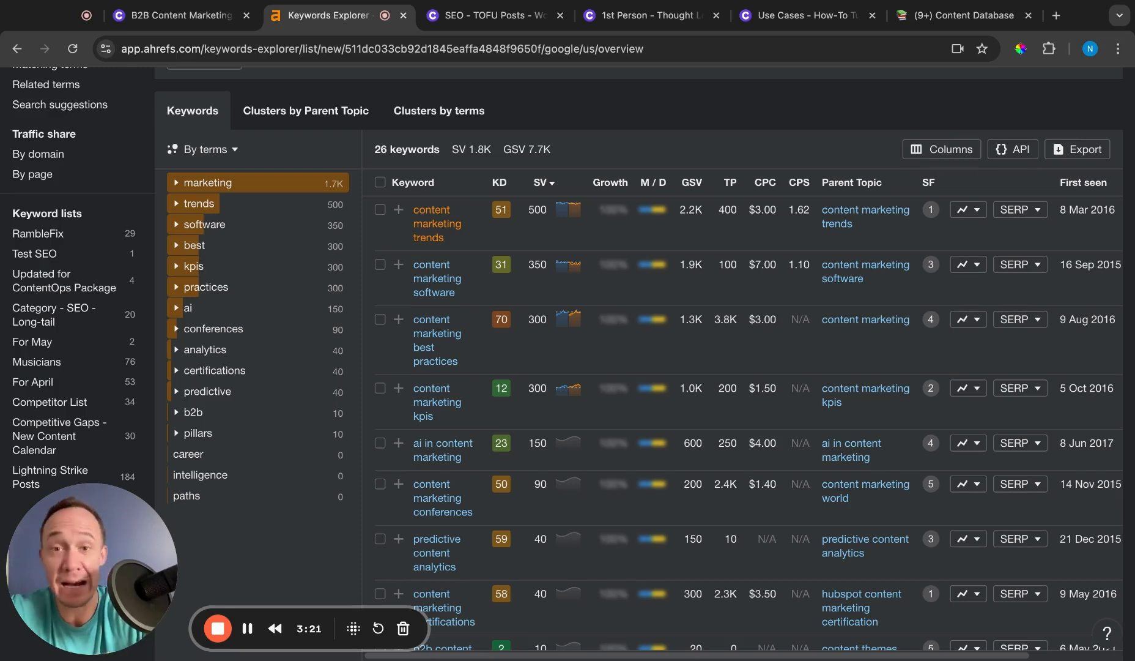
# Review the SEO - TOFU Posts test keyword and outline, highlighting 'What' in the outline.
pyautogui.click(455, 17)
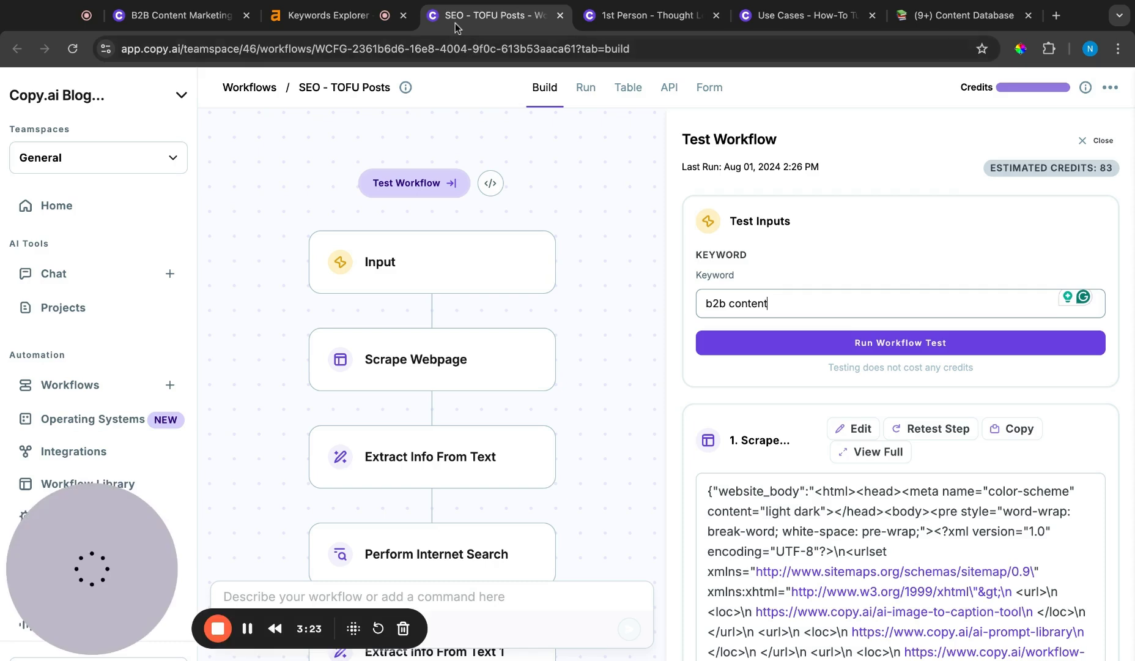
pyautogui.tripleClick(727, 303)
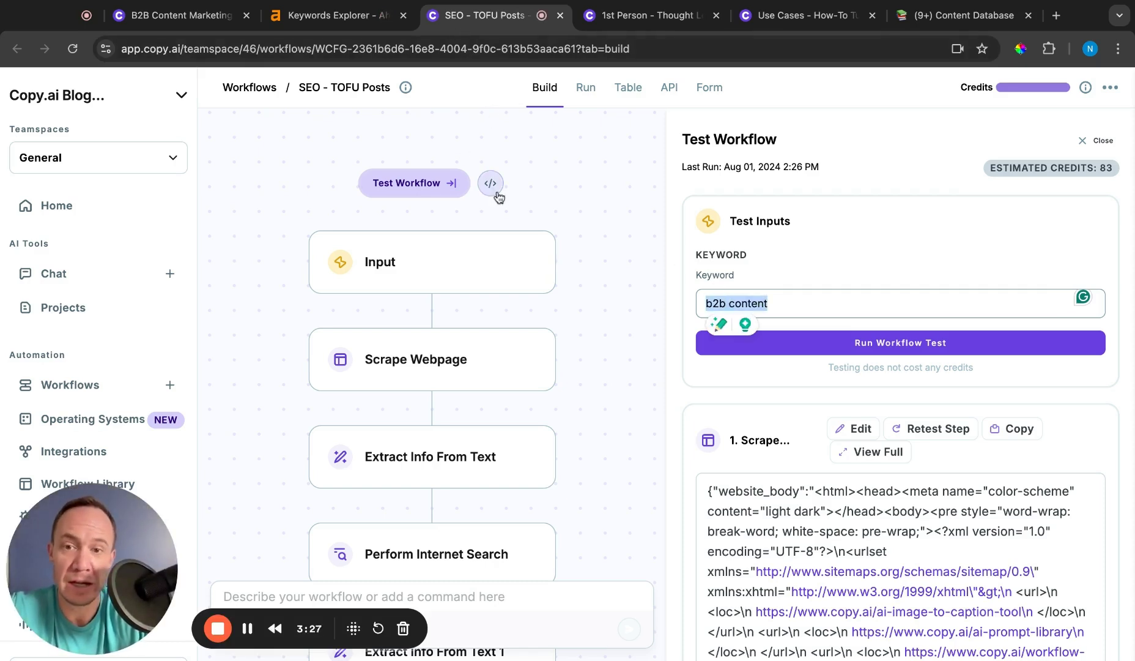
pyautogui.scroll(-2, 497, 213)
pyautogui.scroll(-3, 692, 373)
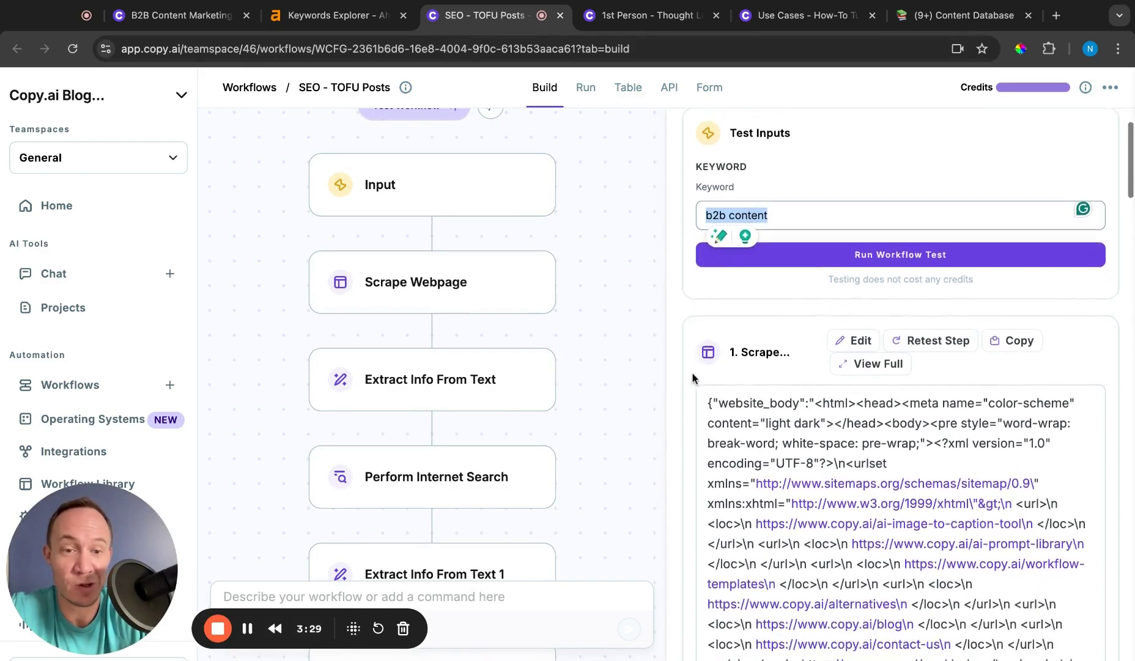
pyautogui.scroll(-5, 676, 354)
pyautogui.scroll(-4, 676, 354)
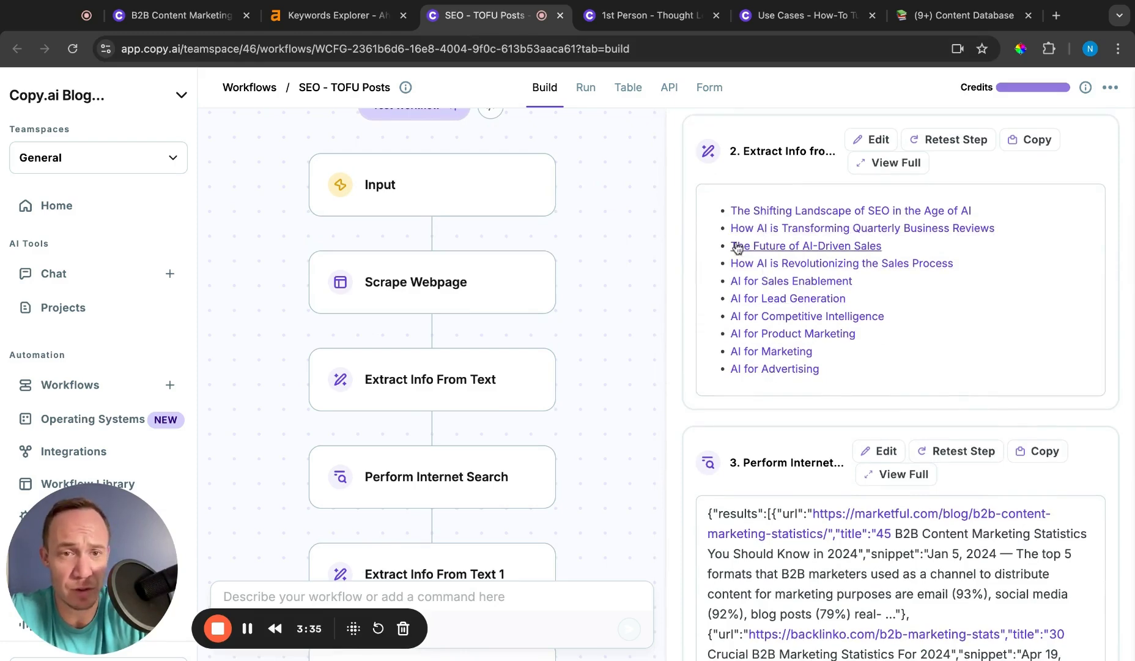
pyautogui.scroll(-2, 686, 258)
pyautogui.scroll(-2, 685, 256)
pyautogui.scroll(-4, 685, 256)
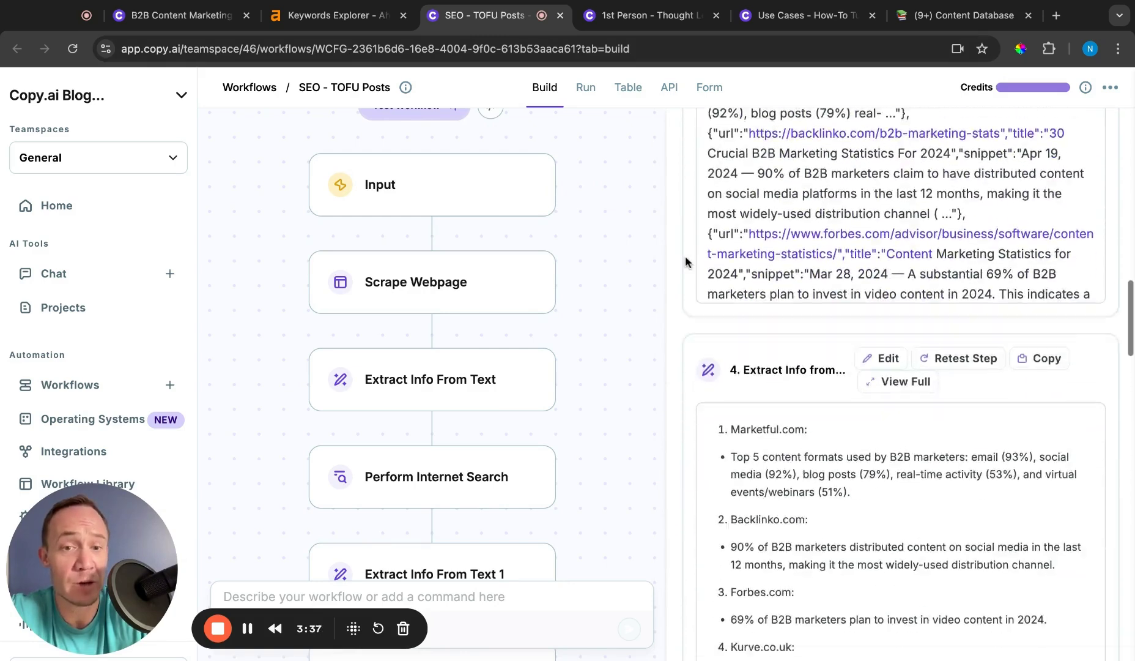
pyautogui.scroll(-1, 685, 255)
pyautogui.scroll(-1, 684, 256)
pyautogui.scroll(-1, 900, 382)
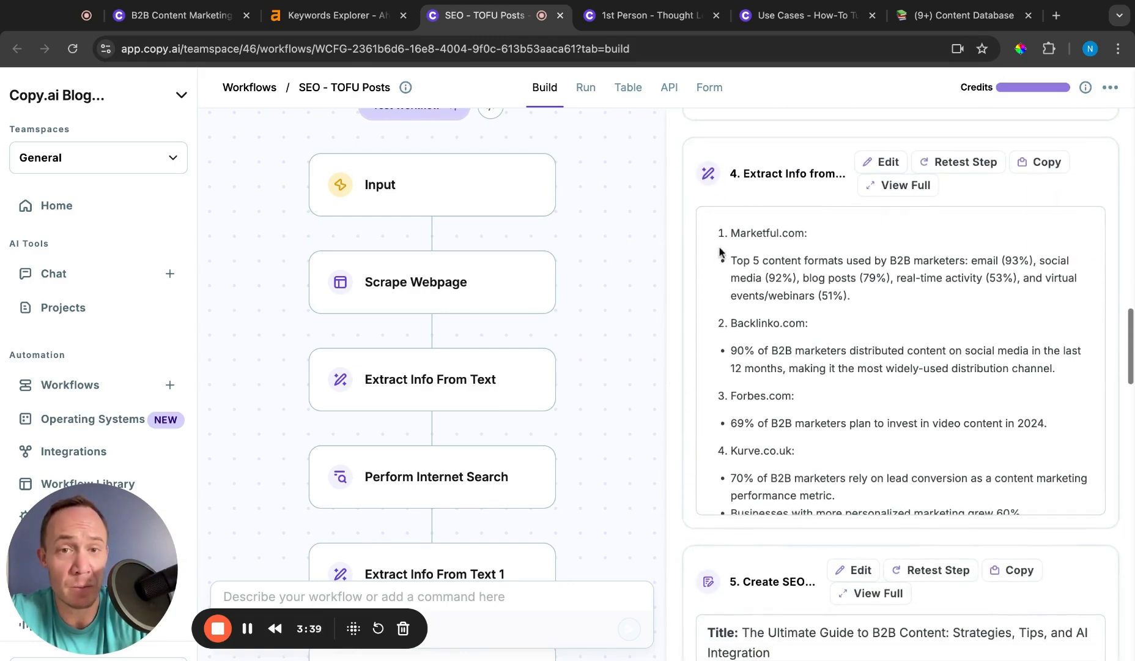
pyautogui.scroll(-2, 757, 321)
pyautogui.scroll(-4, 757, 321)
pyautogui.scroll(-2, 759, 322)
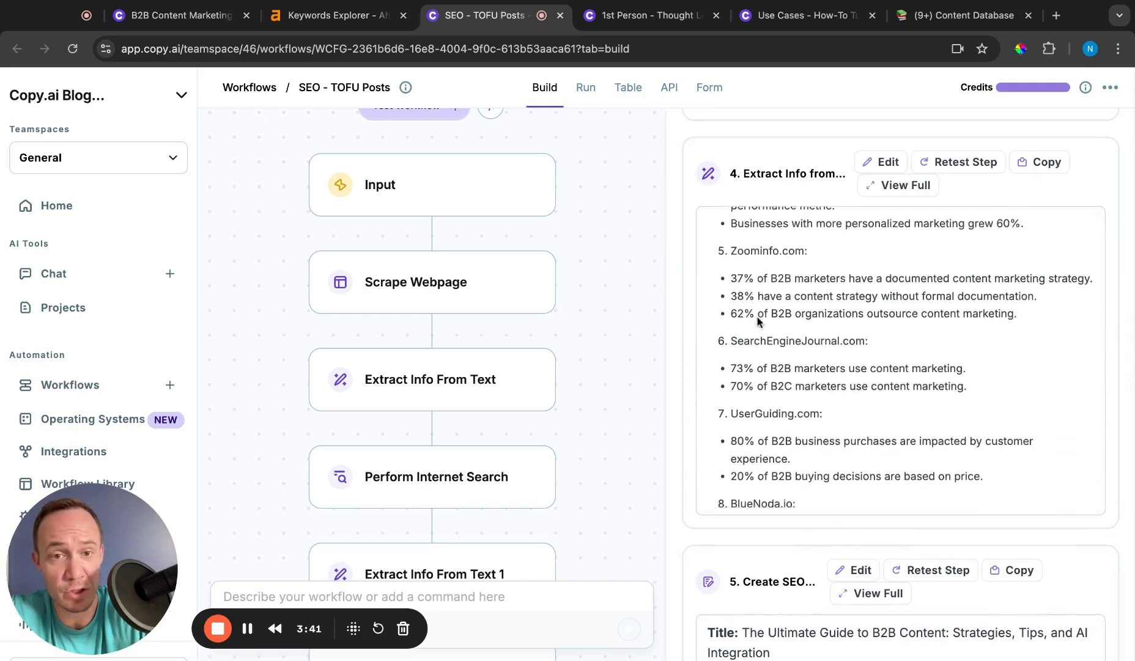
pyautogui.scroll(-2, 758, 321)
pyautogui.moveTo(731, 272); pyautogui.dragTo(856, 272)
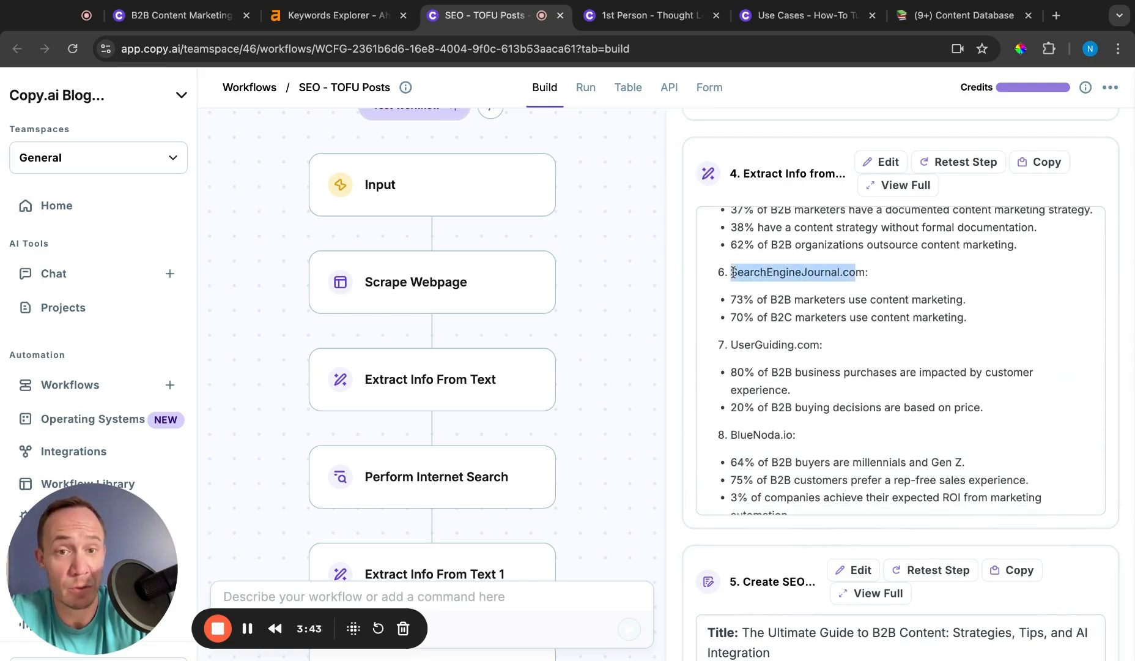
pyautogui.scroll(-3, 731, 272)
pyautogui.scroll(-2, 674, 284)
pyautogui.scroll(-4, 674, 286)
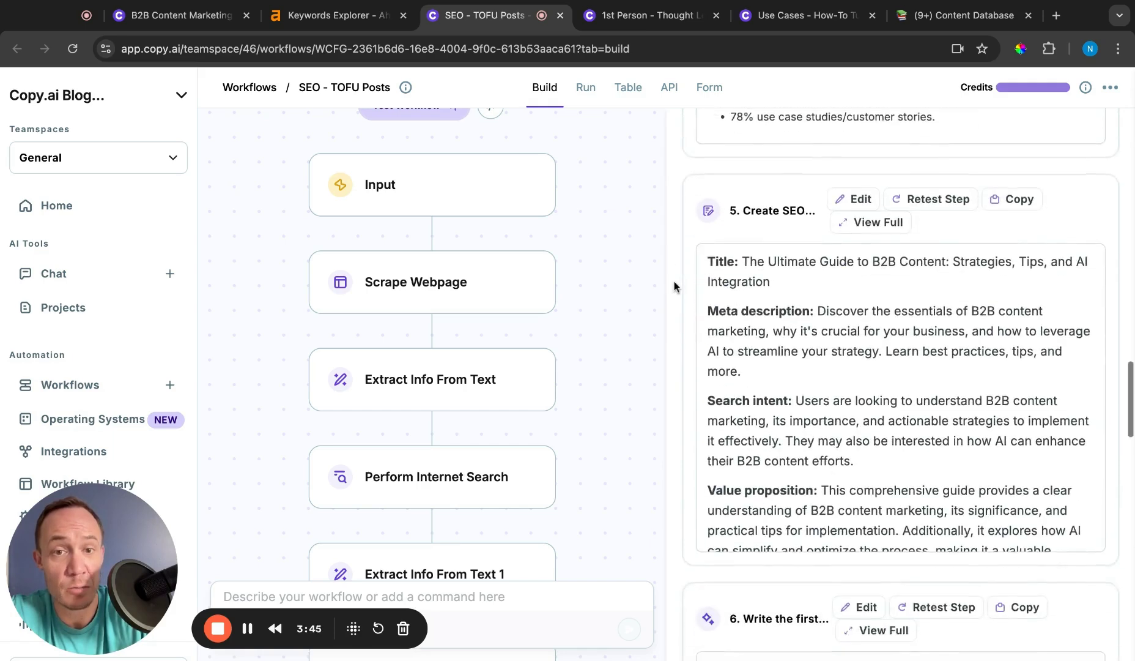
pyautogui.scroll(-1, 674, 286)
pyautogui.scroll(-5, 725, 296)
pyautogui.scroll(-8, 725, 297)
pyautogui.doubleClick(724, 297)
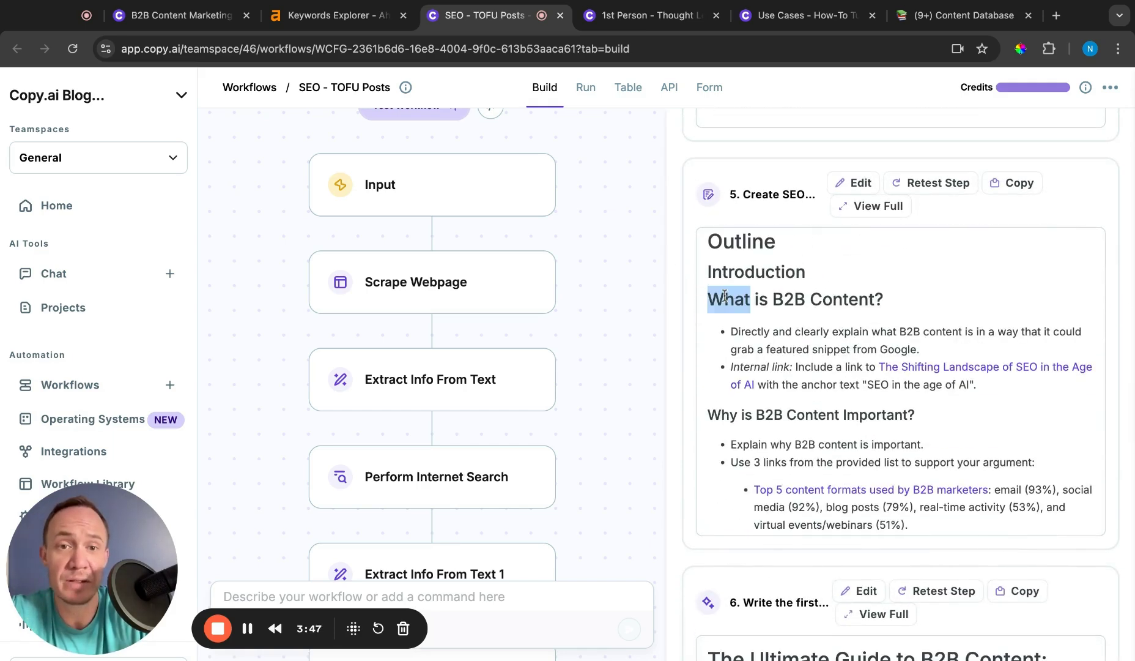
pyautogui.scroll(-3, 725, 297)
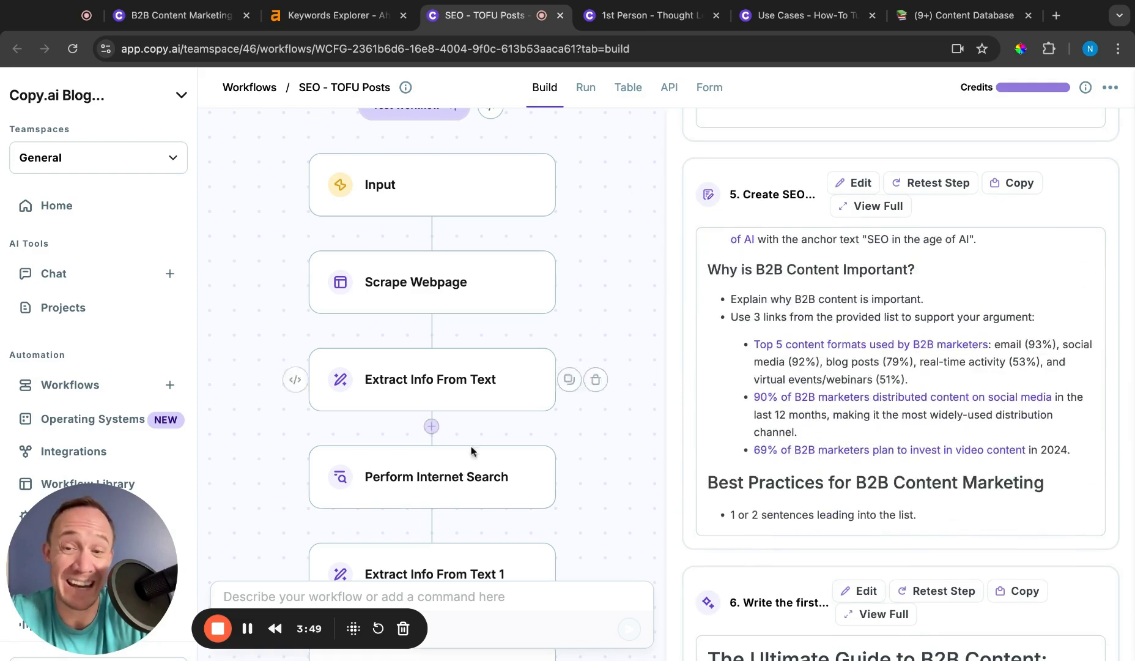
pyautogui.scroll(-5, 431, 426)
pyautogui.scroll(-3, 454, 471)
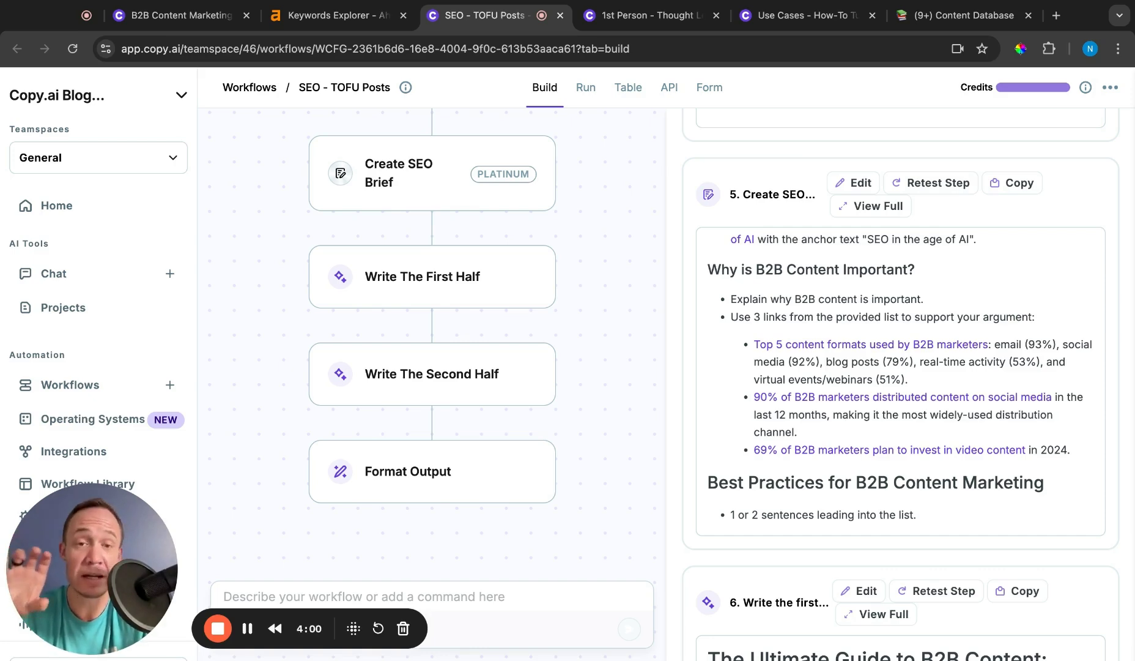
pyautogui.scroll(-1, 900, 386)
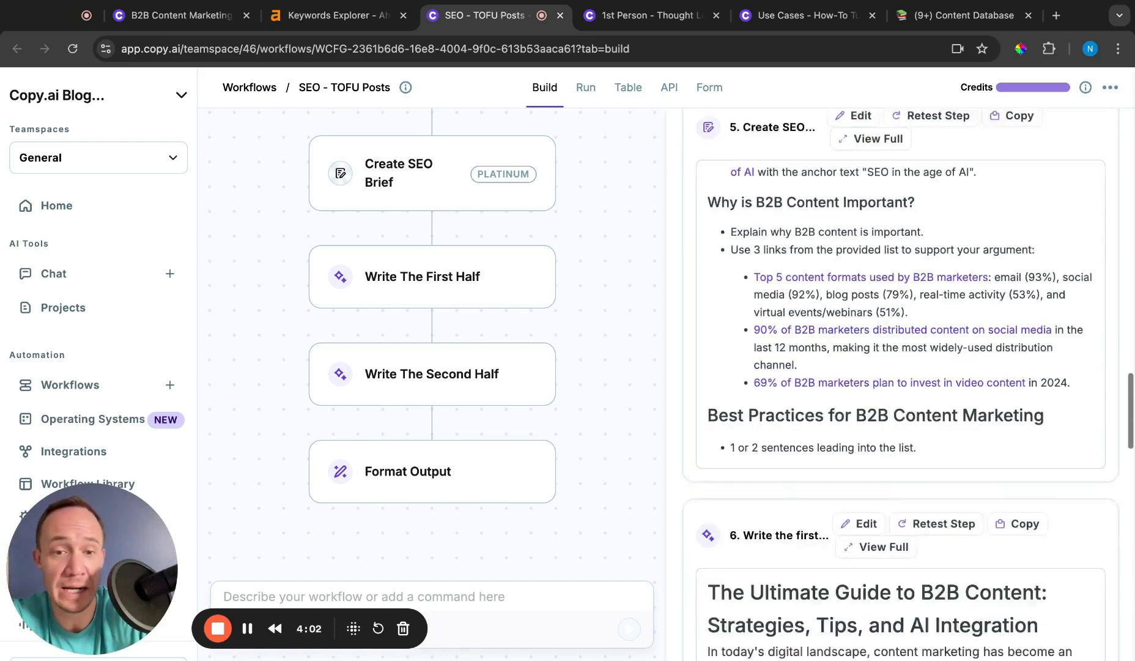
pyautogui.scroll(-3, 900, 386)
pyautogui.scroll(-1, 900, 386)
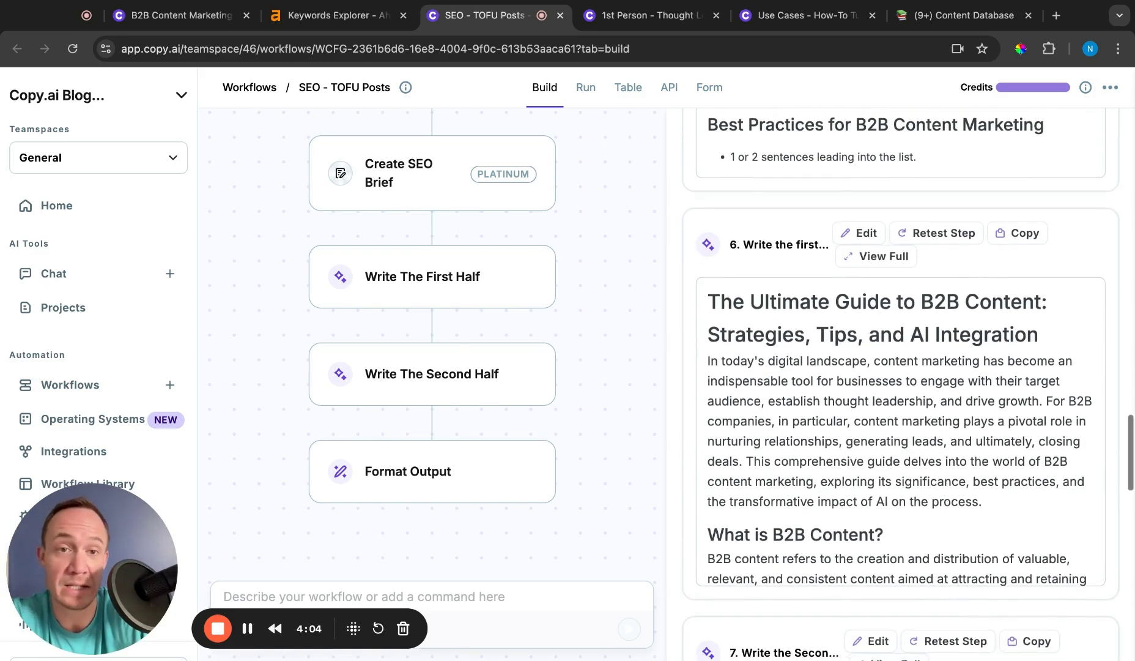
pyautogui.scroll(-1, 681, 311)
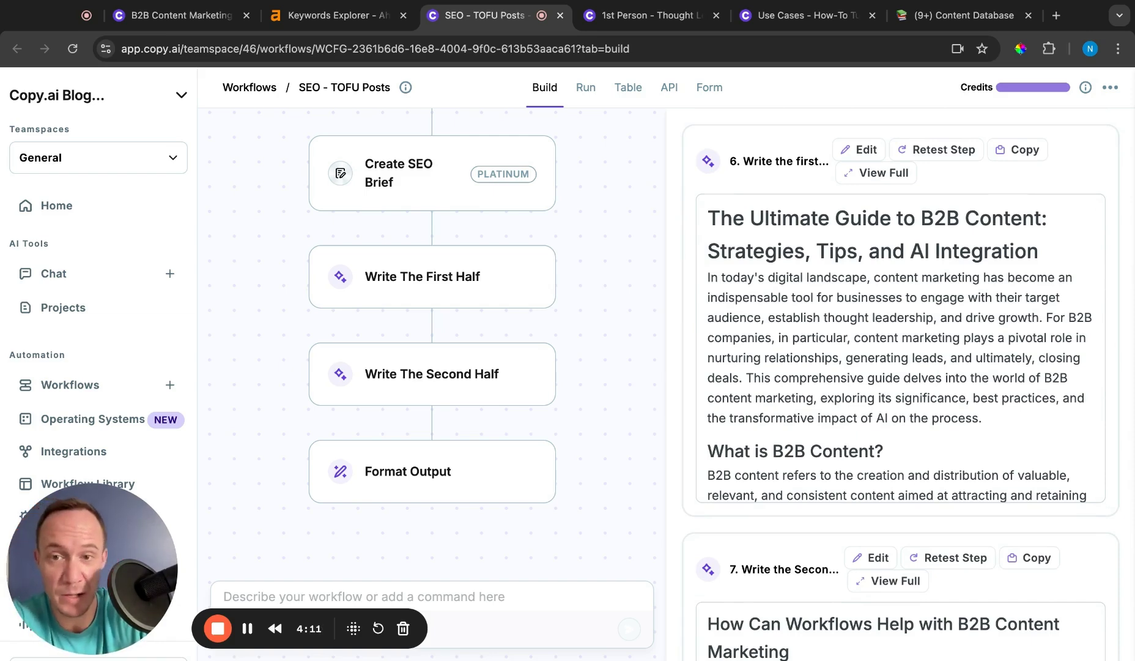
pyautogui.scroll(-3, 900, 384)
pyautogui.scroll(-5, 900, 382)
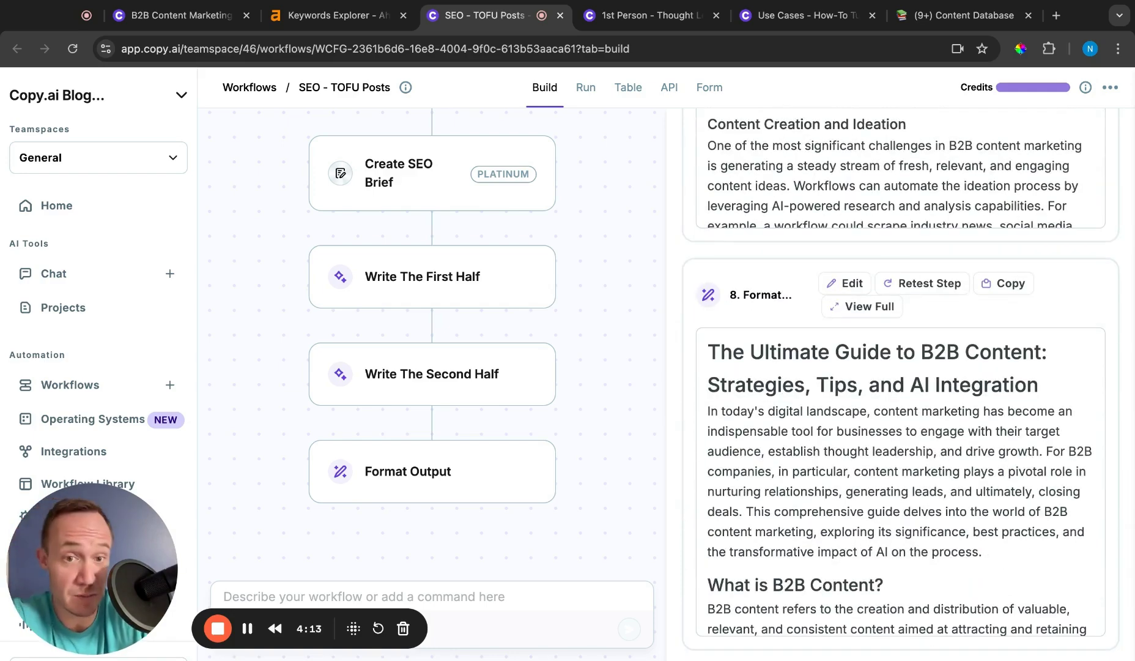
# Read the full formatted article, highlighting the How Can Workflows Help section, then close it.
pyautogui.click(861, 246)
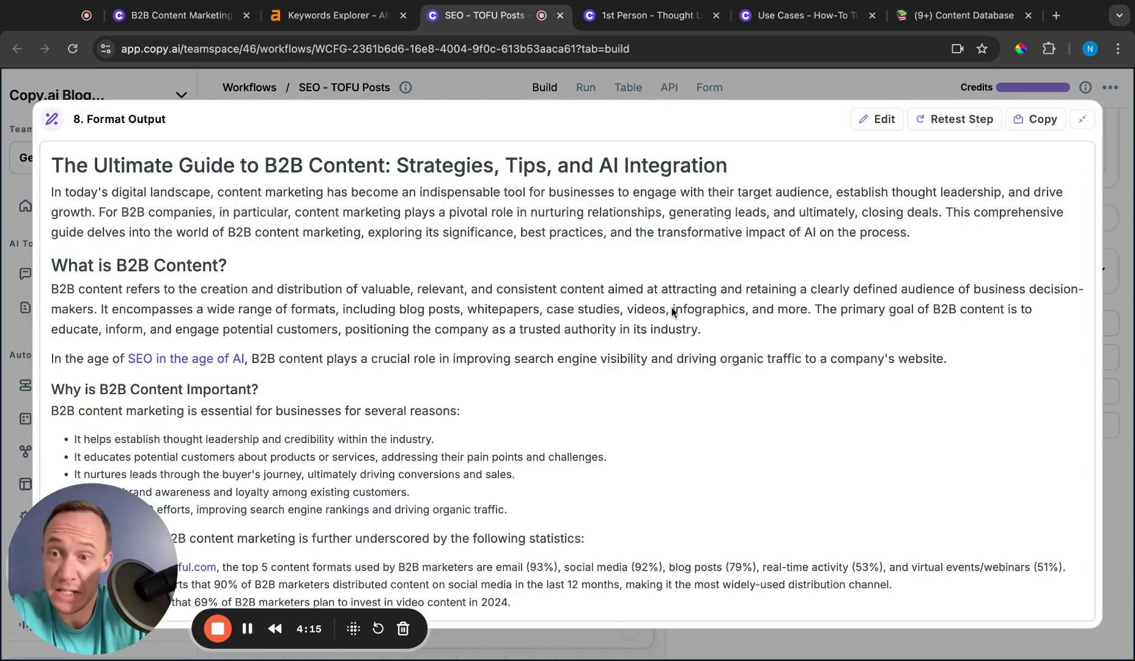
pyautogui.scroll(-1, 671, 310)
pyautogui.scroll(-1, 672, 310)
pyautogui.scroll(-1, 671, 311)
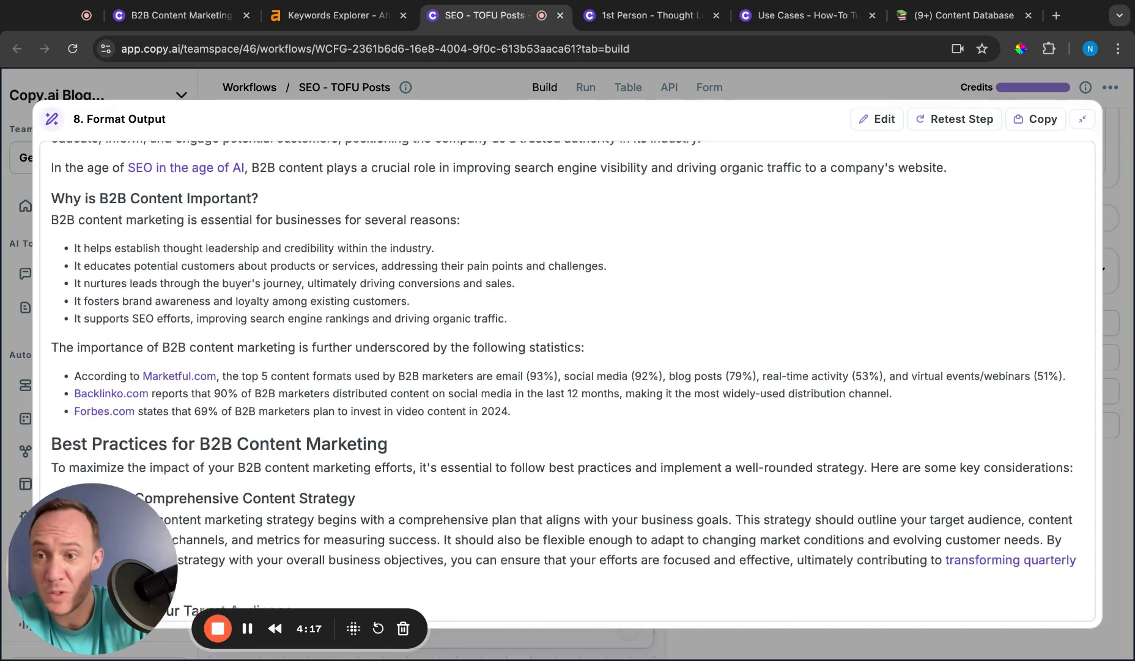
pyautogui.scroll(-2, 671, 310)
pyautogui.scroll(-2, 372, 245)
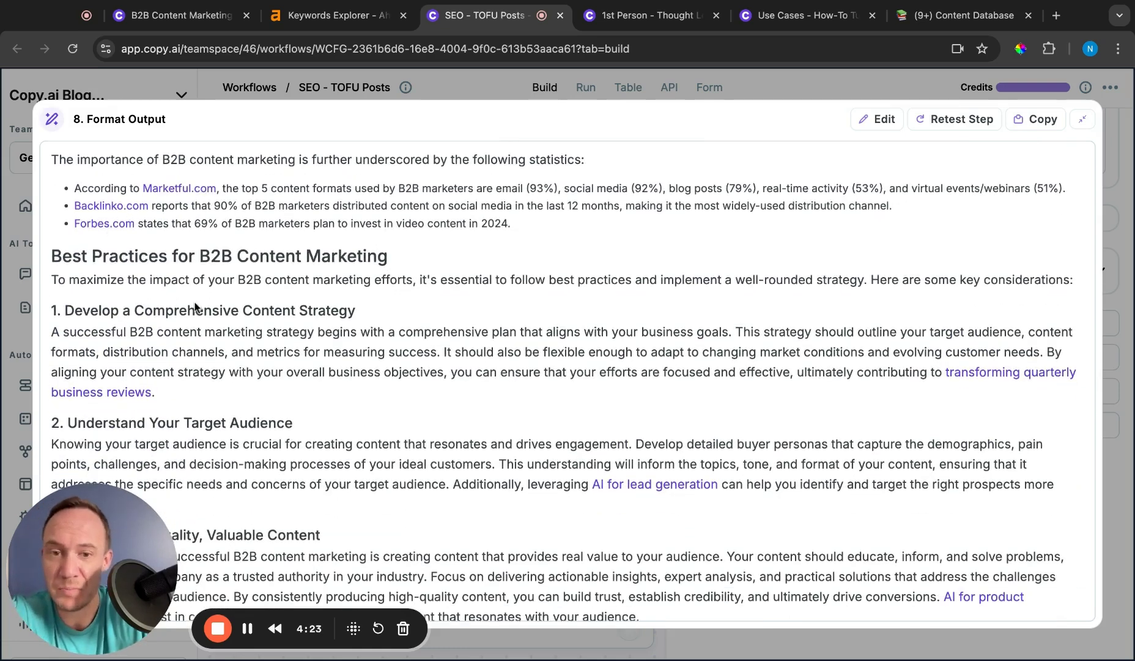
pyautogui.scroll(-2, 115, 276)
pyautogui.scroll(-2, 110, 301)
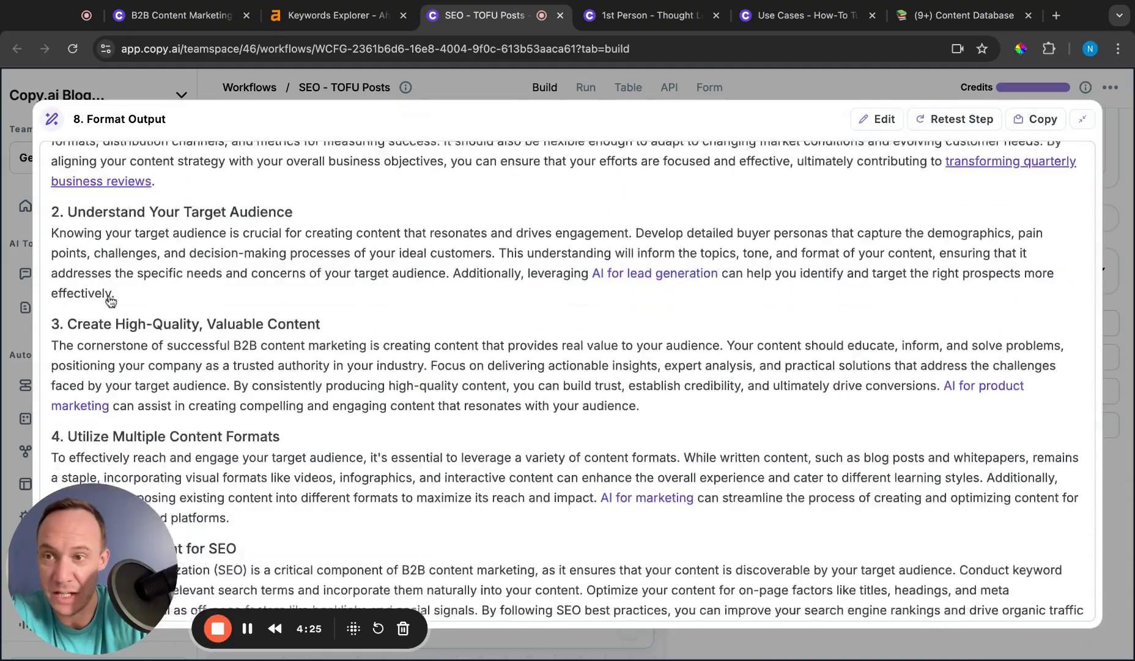
pyautogui.scroll(-2, 111, 300)
pyautogui.scroll(-4, 109, 293)
pyautogui.scroll(-5, 108, 293)
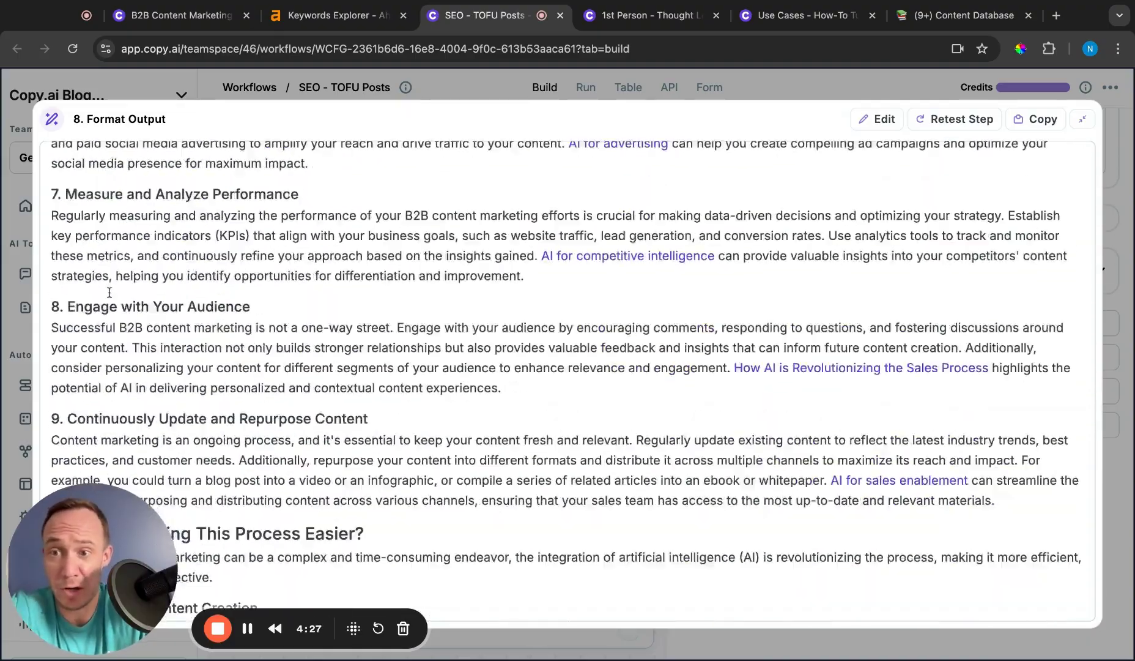
pyautogui.scroll(-6, 108, 293)
pyautogui.scroll(-3, 109, 293)
pyautogui.scroll(-2, 109, 293)
pyautogui.scroll(-6, 77, 266)
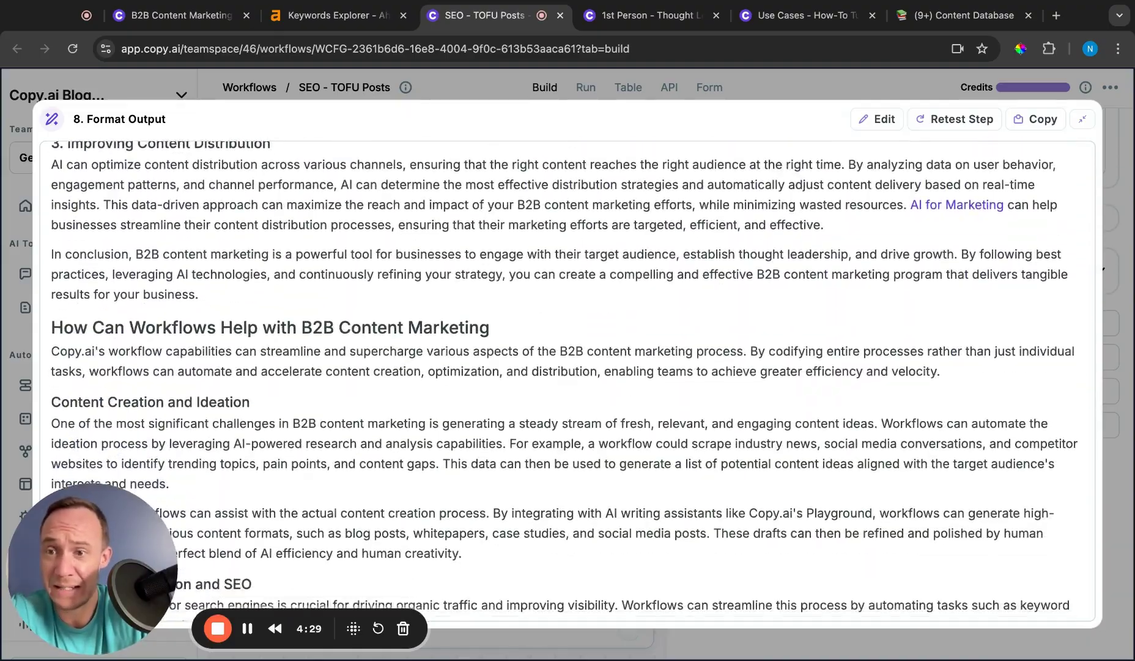
pyautogui.scroll(-3, 77, 266)
pyautogui.scroll(1, 77, 266)
pyautogui.scroll(2, 77, 266)
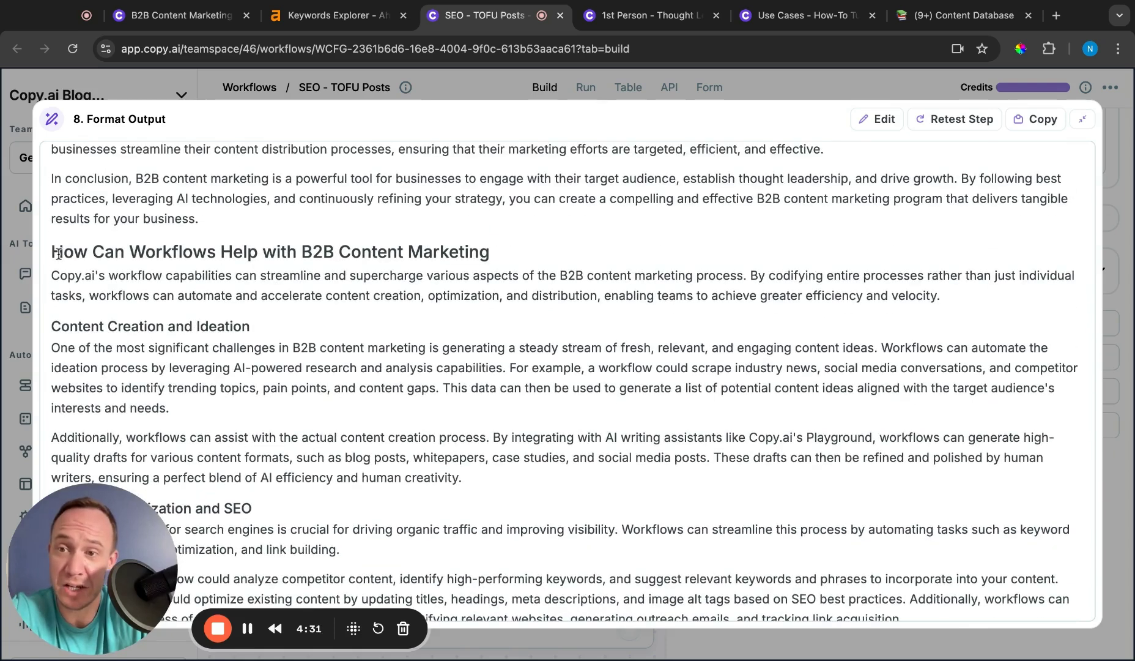
pyautogui.moveTo(57, 254); pyautogui.dragTo(151, 295)
pyautogui.click(58, 254)
pyautogui.moveTo(55, 255); pyautogui.dragTo(306, 549)
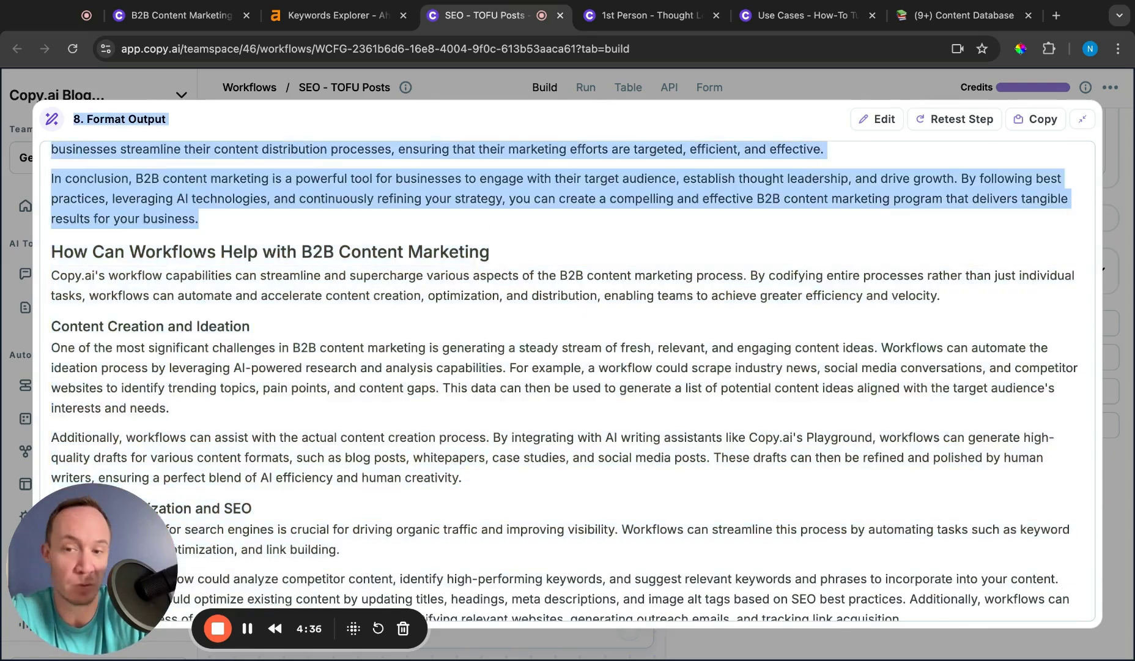
pyautogui.scroll(-10, 339, 548)
pyautogui.moveTo(339, 548); pyautogui.dragTo(185, 385)
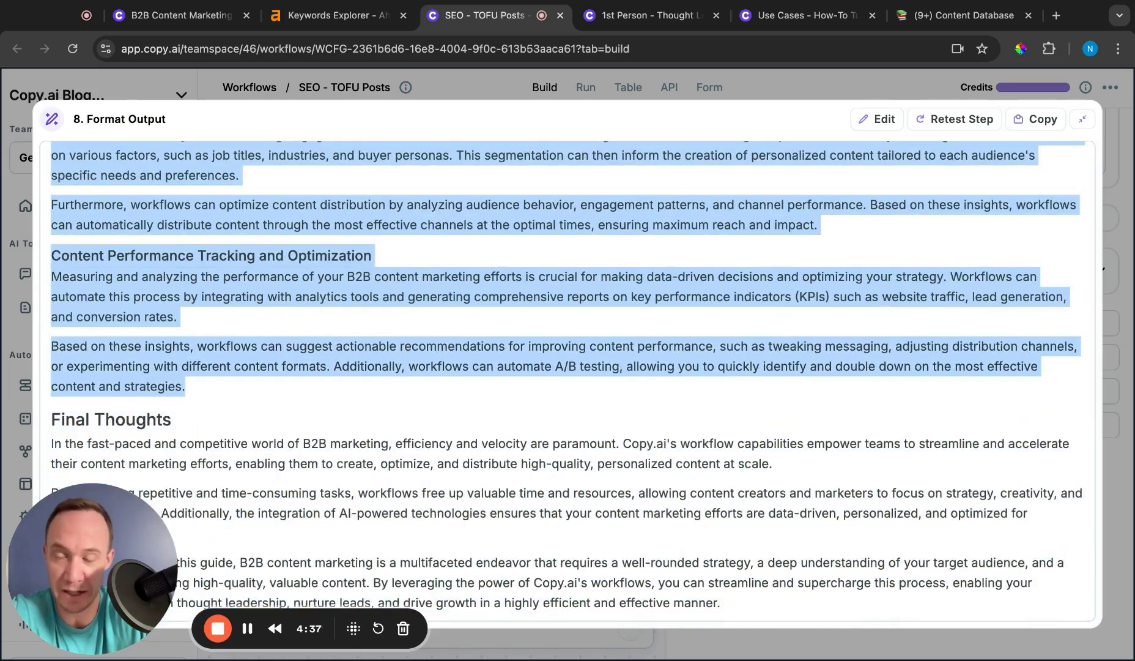
pyautogui.scroll(5, 567, 382)
pyautogui.scroll(5, 568, 382)
pyautogui.scroll(5, 568, 381)
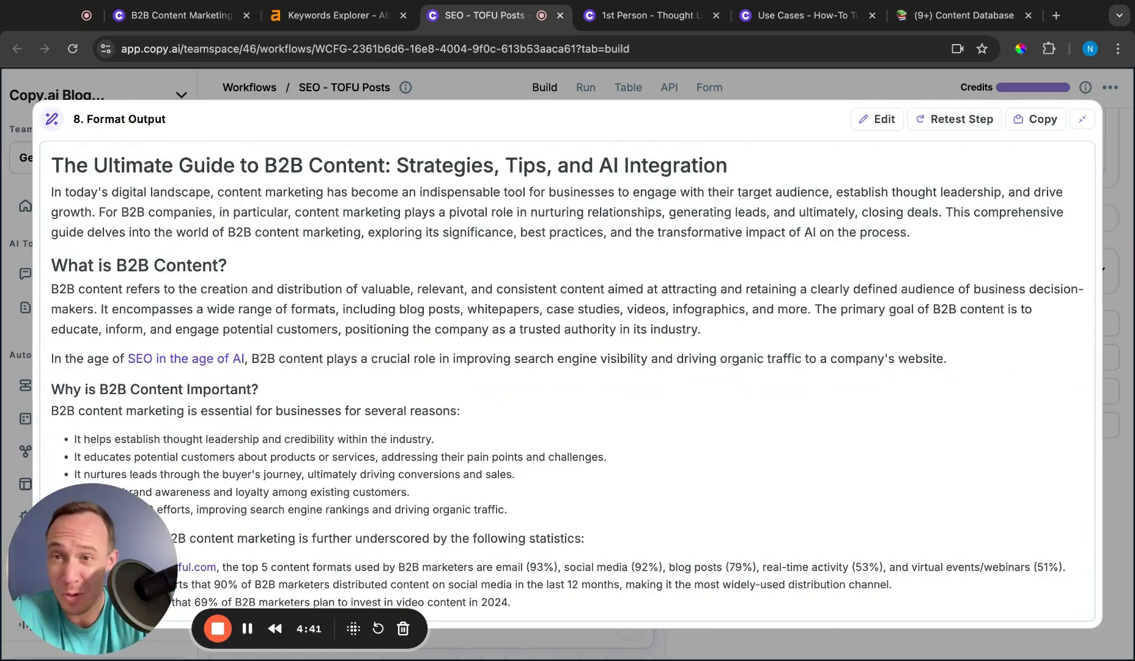
pyautogui.scroll(-3, 567, 382)
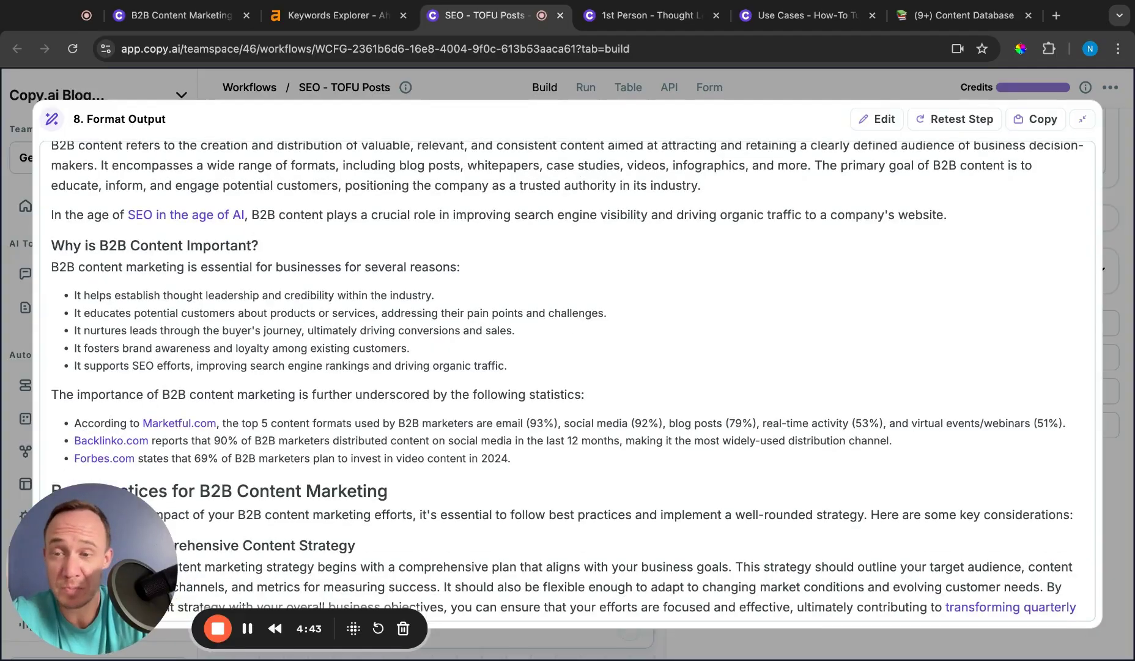
pyautogui.scroll(-3, 568, 387)
pyautogui.scroll(-2, 568, 387)
pyautogui.scroll(-4, 568, 387)
pyautogui.scroll(-2, 568, 387)
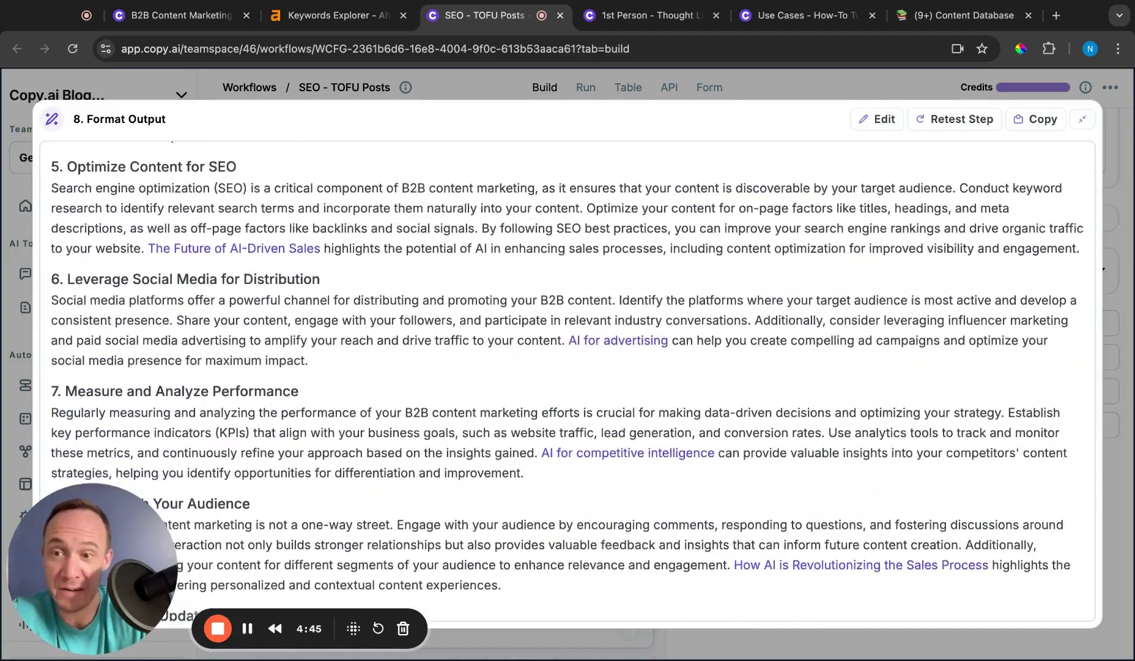
pyautogui.scroll(-5, 568, 382)
pyautogui.scroll(-2, 568, 382)
pyautogui.scroll(-3, 568, 381)
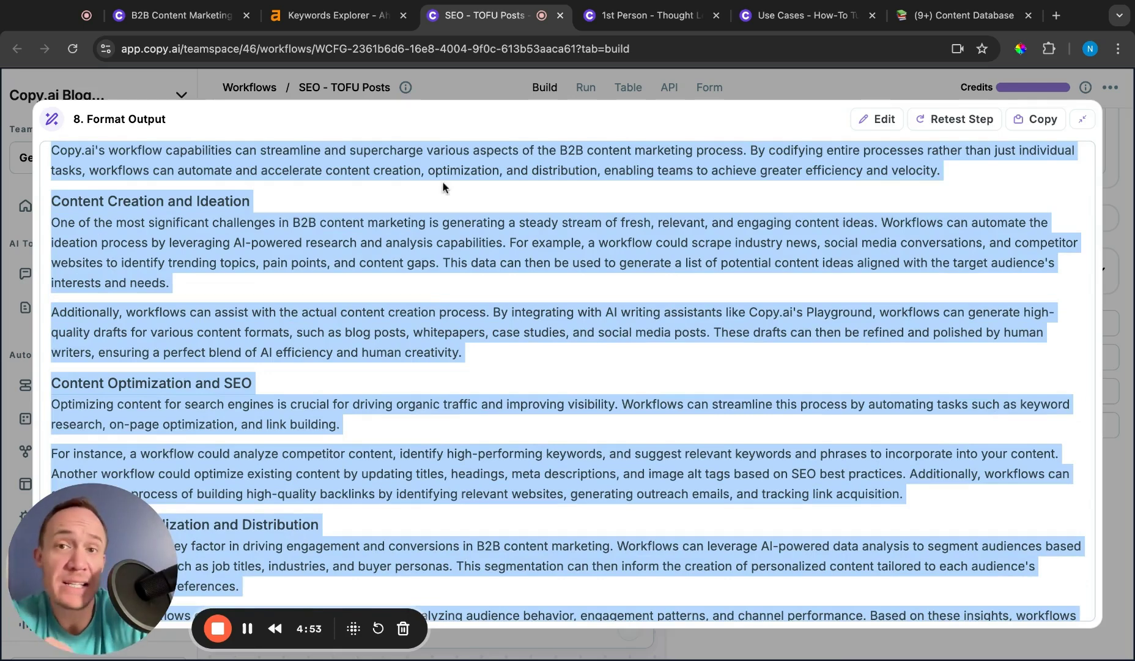
pyautogui.click(480, 80)
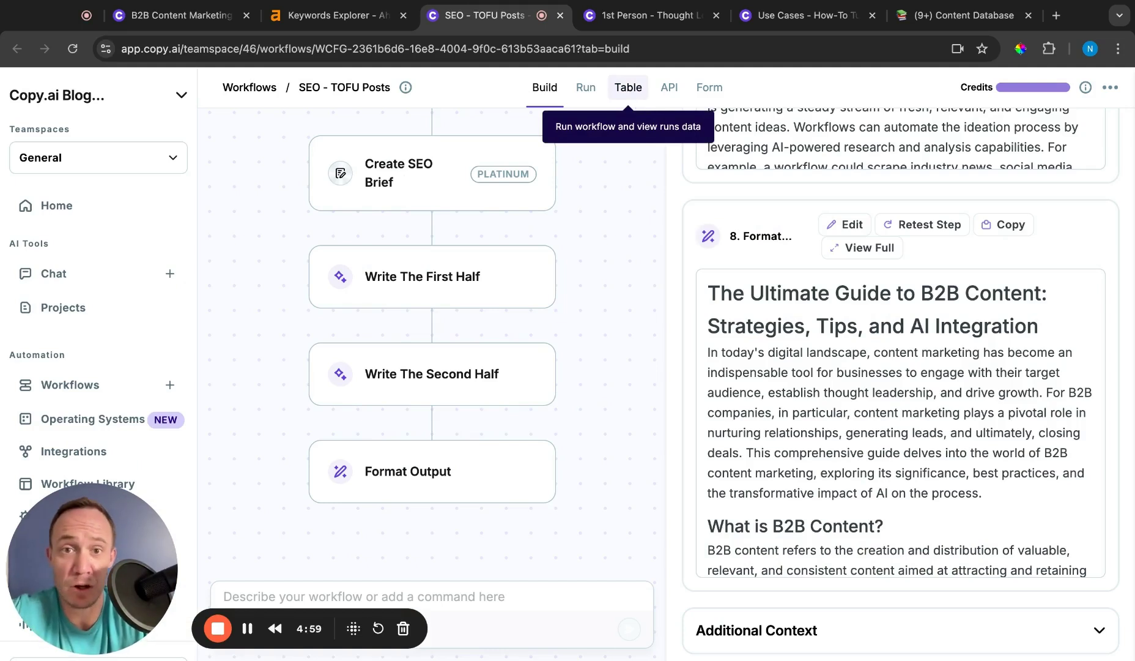
# Show the table of completed SEO - TOFU Posts workflow runs.
pyautogui.click(631, 90)
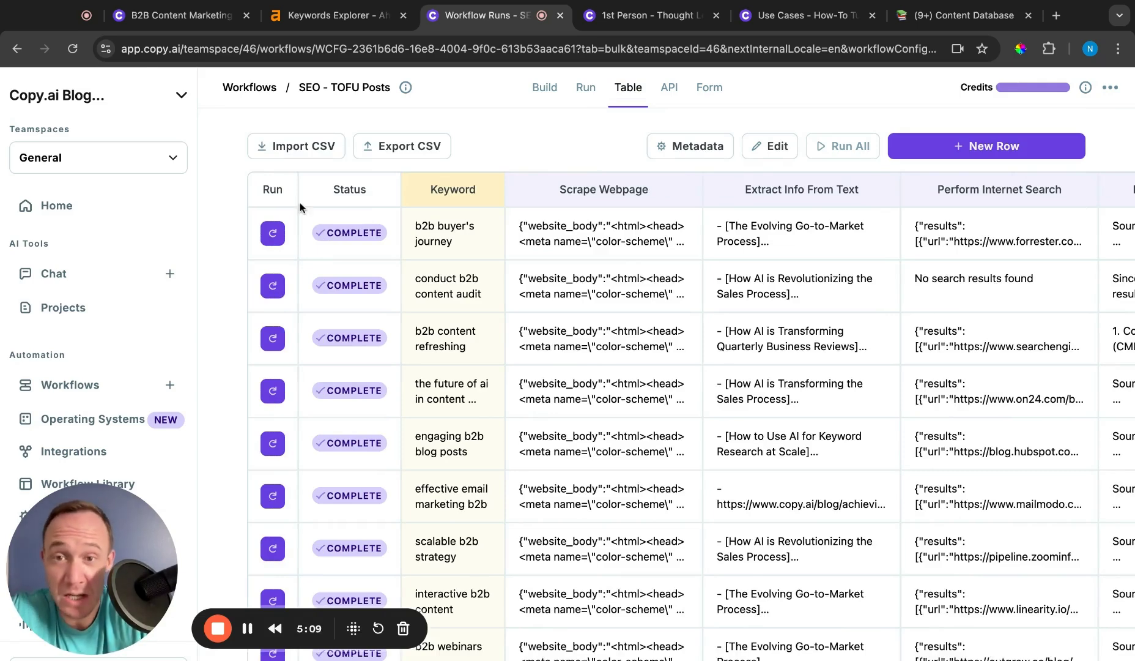
pyautogui.hscroll(5, 582, 186)
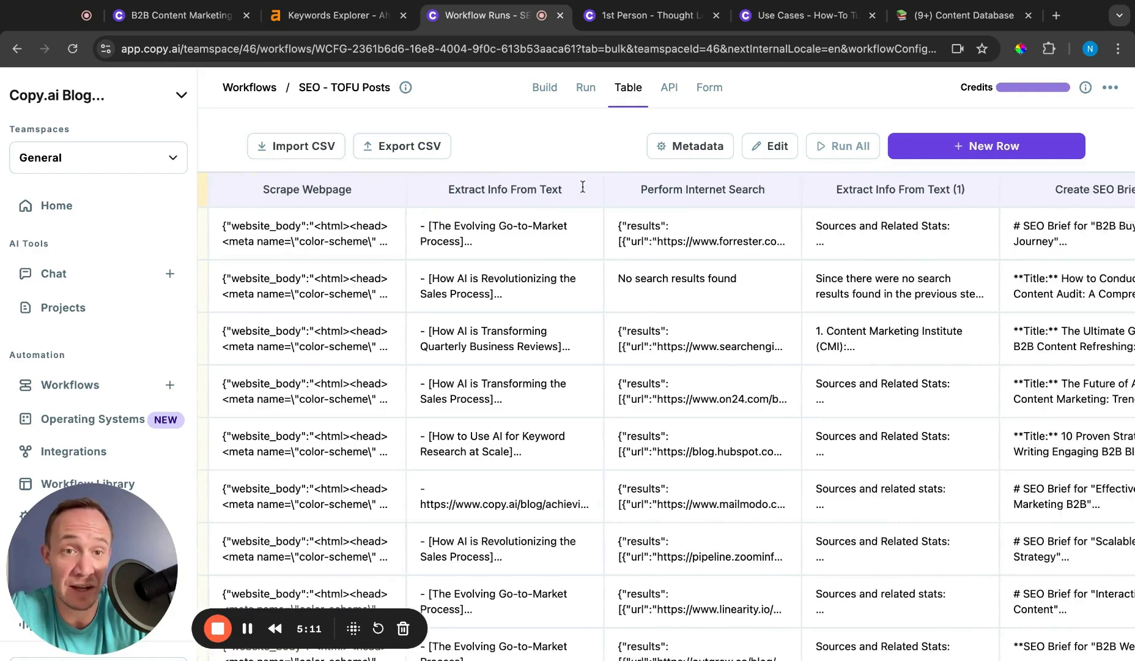
pyautogui.hscroll(-5, 583, 186)
pyautogui.click(227, 232)
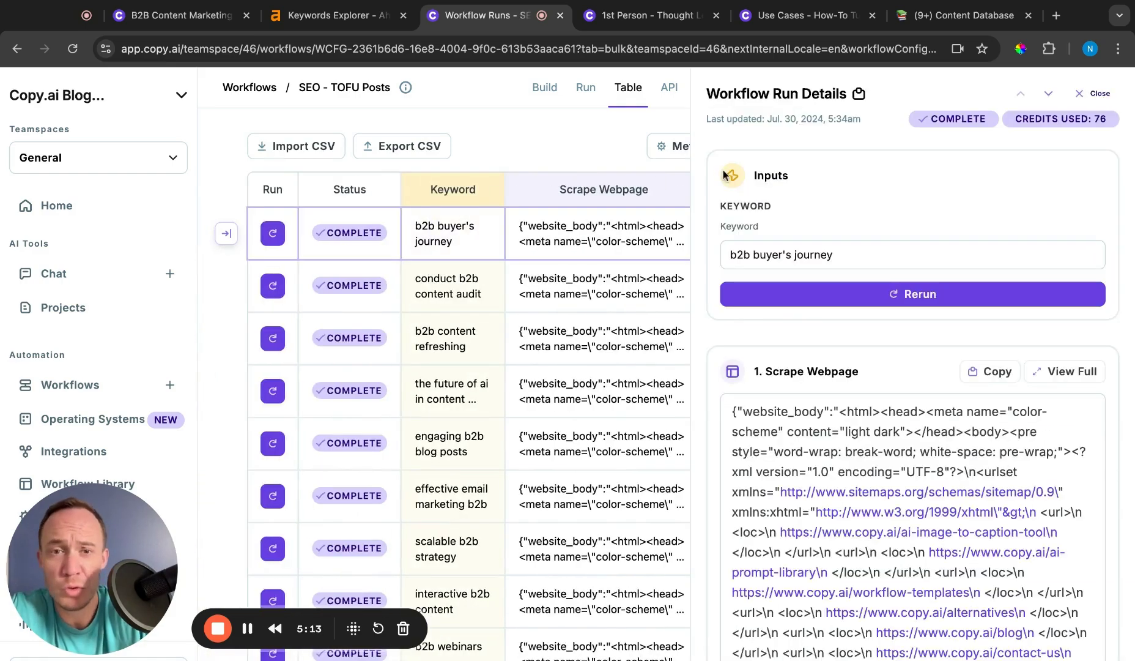
pyautogui.scroll(-4, 754, 231)
pyautogui.scroll(-2, 786, 286)
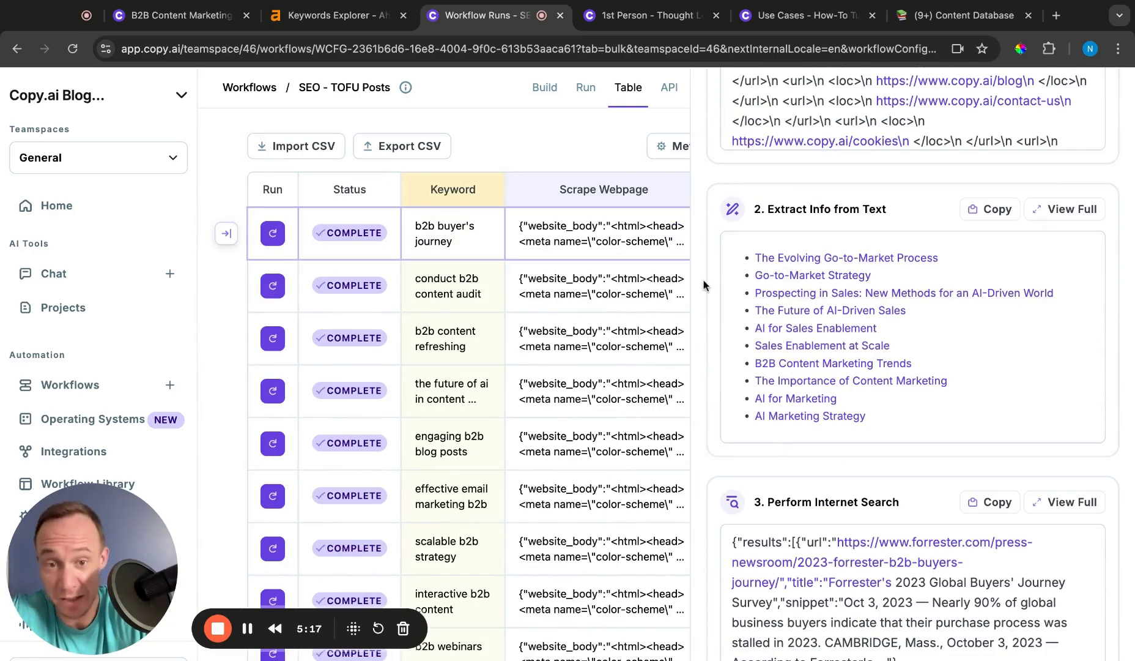
pyautogui.scroll(-5, 703, 284)
pyautogui.scroll(-4, 704, 279)
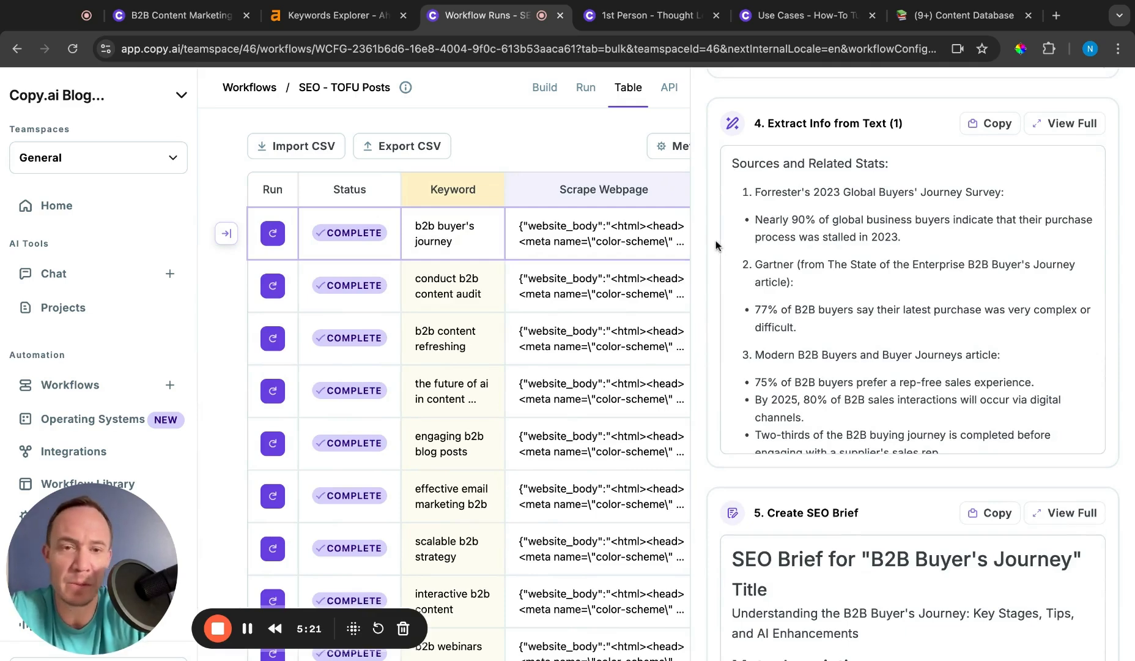
pyautogui.scroll(-2, 848, 306)
pyautogui.scroll(-5, 816, 305)
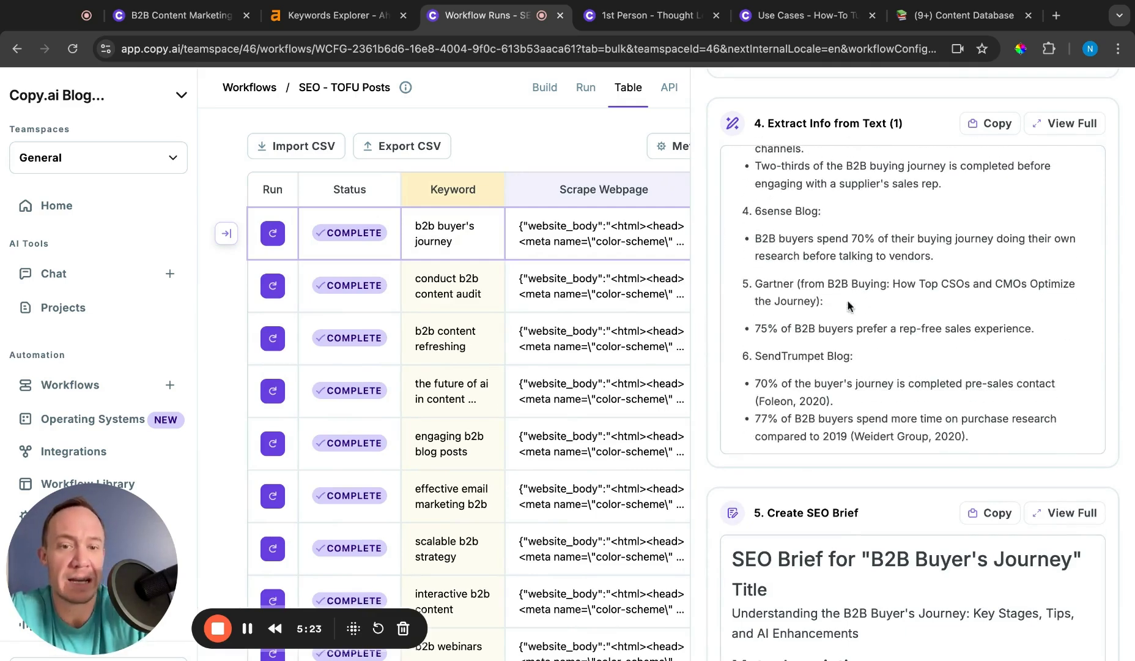
pyautogui.scroll(-1, 710, 265)
pyautogui.scroll(-2, 710, 266)
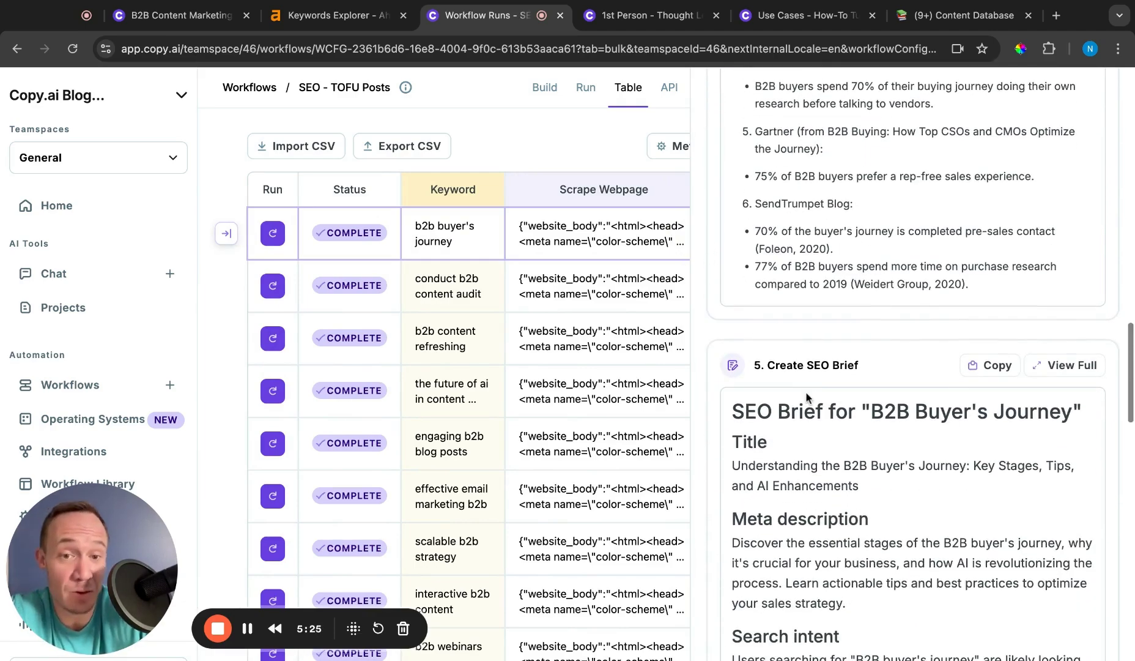
pyautogui.scroll(-8, 716, 418)
pyautogui.scroll(-2, 716, 419)
pyautogui.scroll(5, 716, 419)
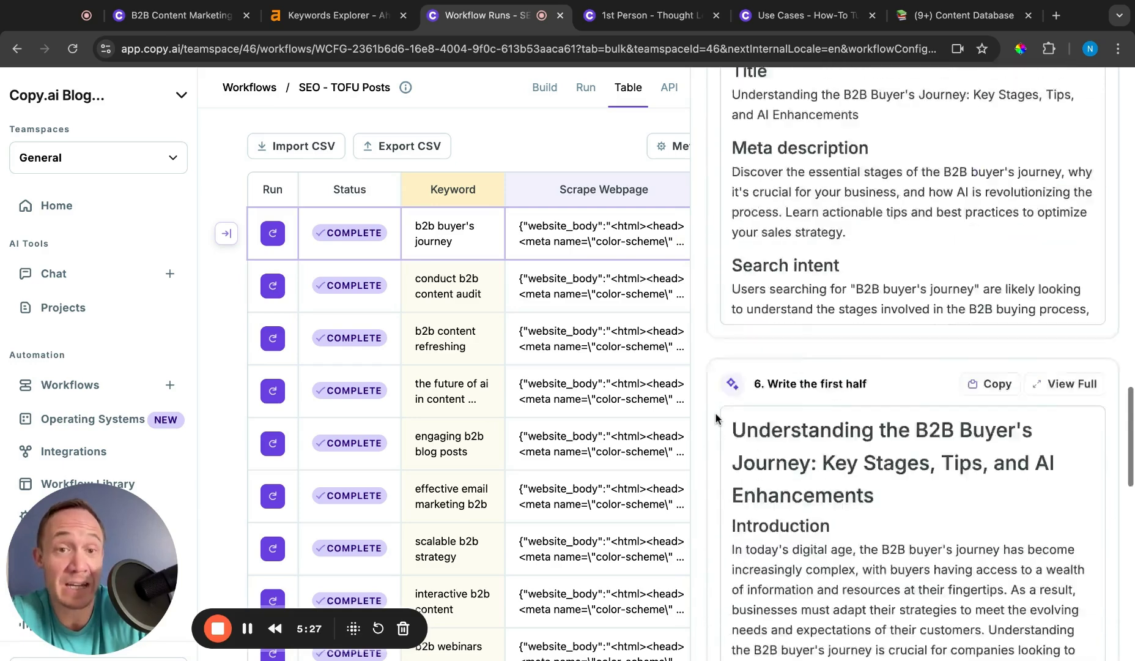
pyautogui.scroll(8, 716, 419)
pyautogui.scroll(1, 716, 418)
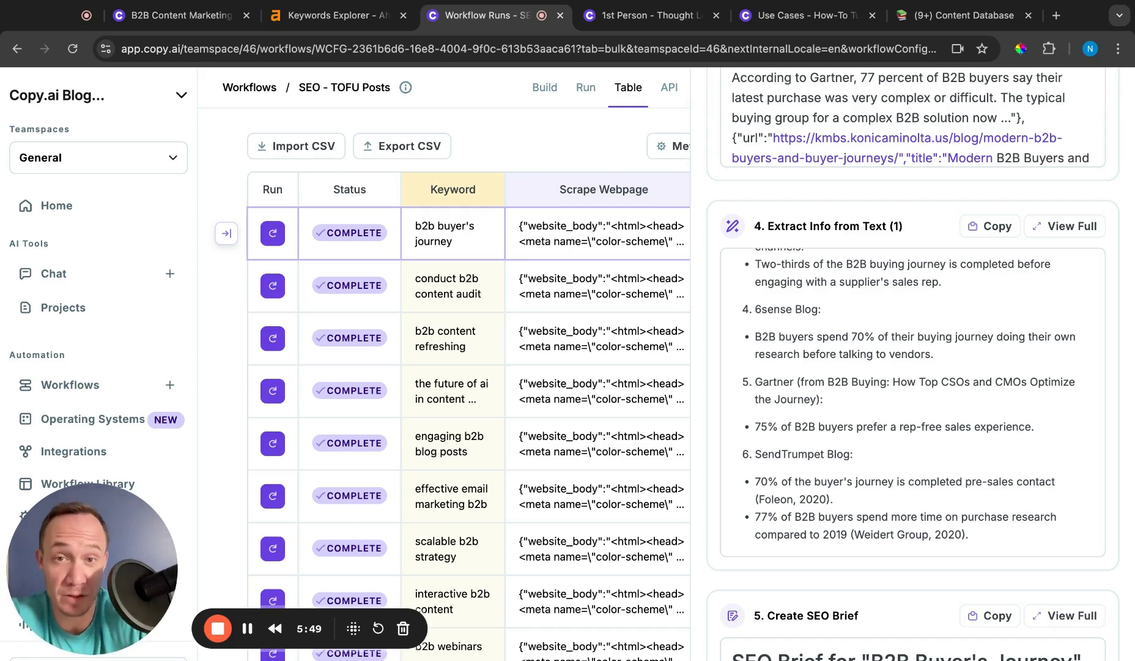
# Return to the SEO - TOFU Posts Build view with its step diagram.
pyautogui.click(546, 94)
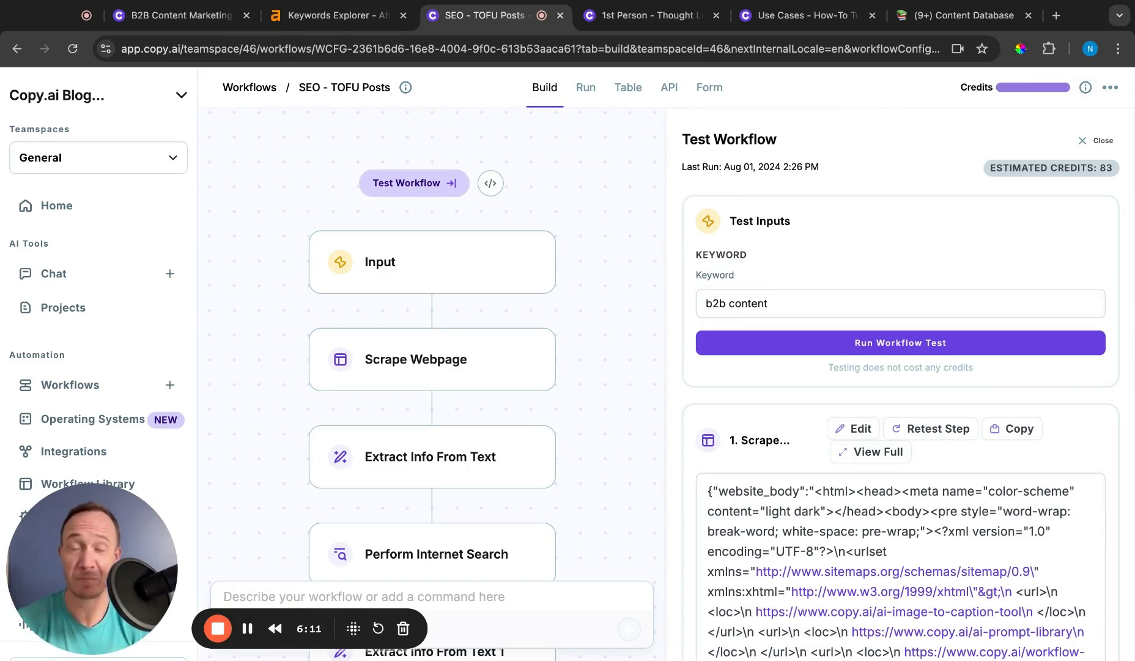
# Switch to the 1st Person thought leadership workflow tab.
pyautogui.click(635, 19)
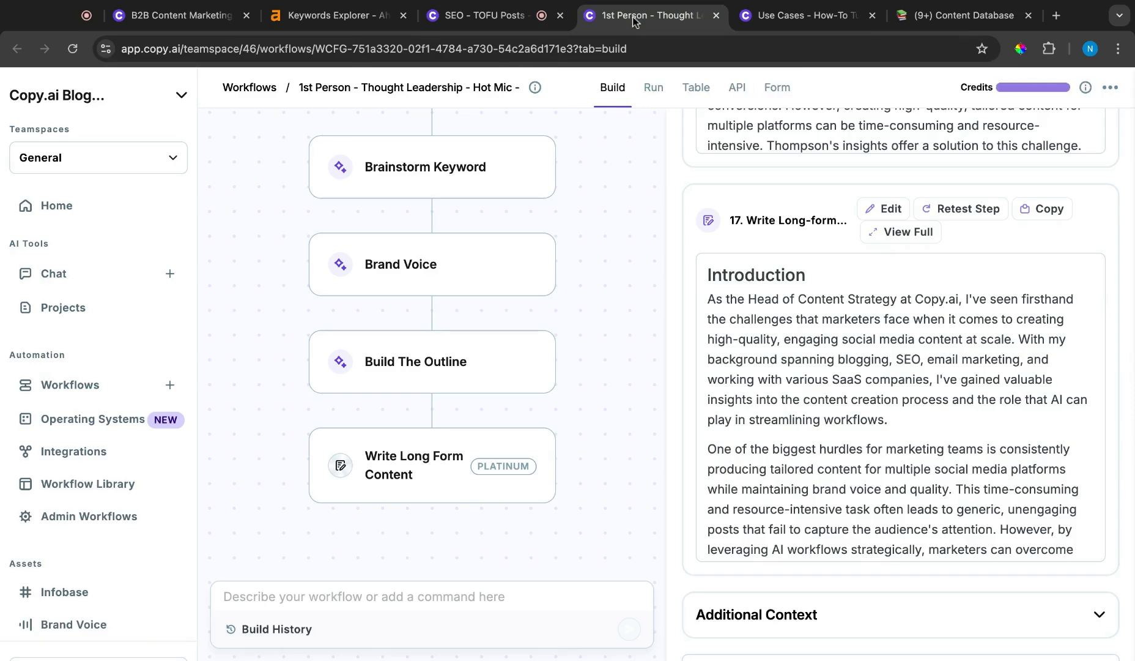
pyautogui.scroll(10, 676, 189)
pyautogui.scroll(10, 677, 183)
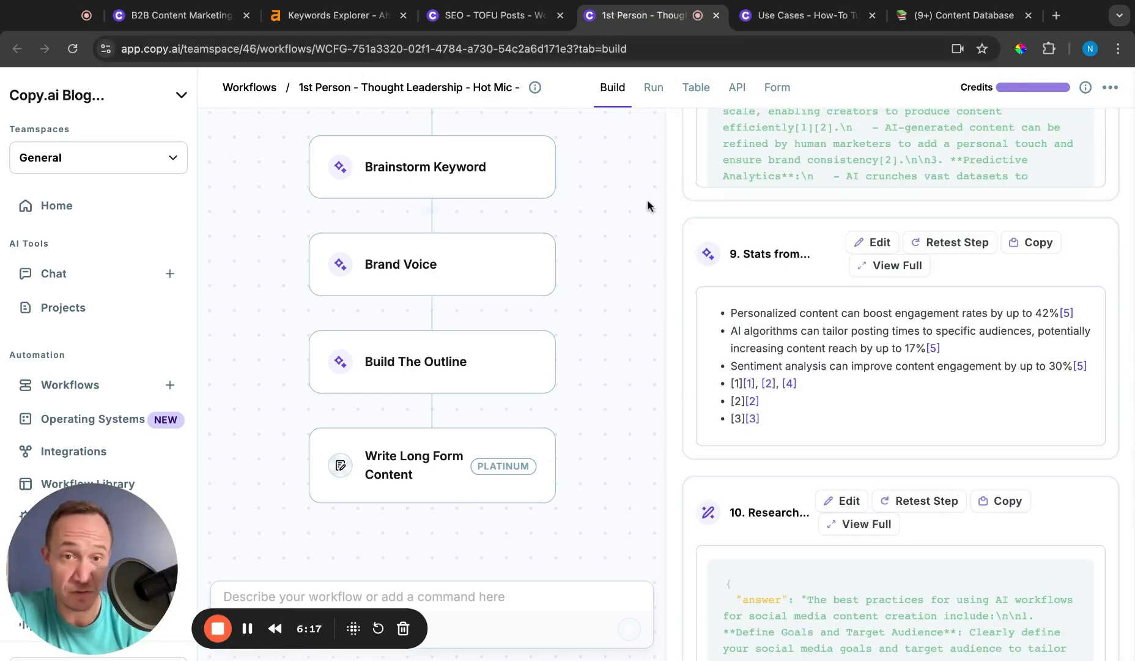
pyautogui.scroll(5, 686, 210)
pyautogui.scroll(5, 685, 211)
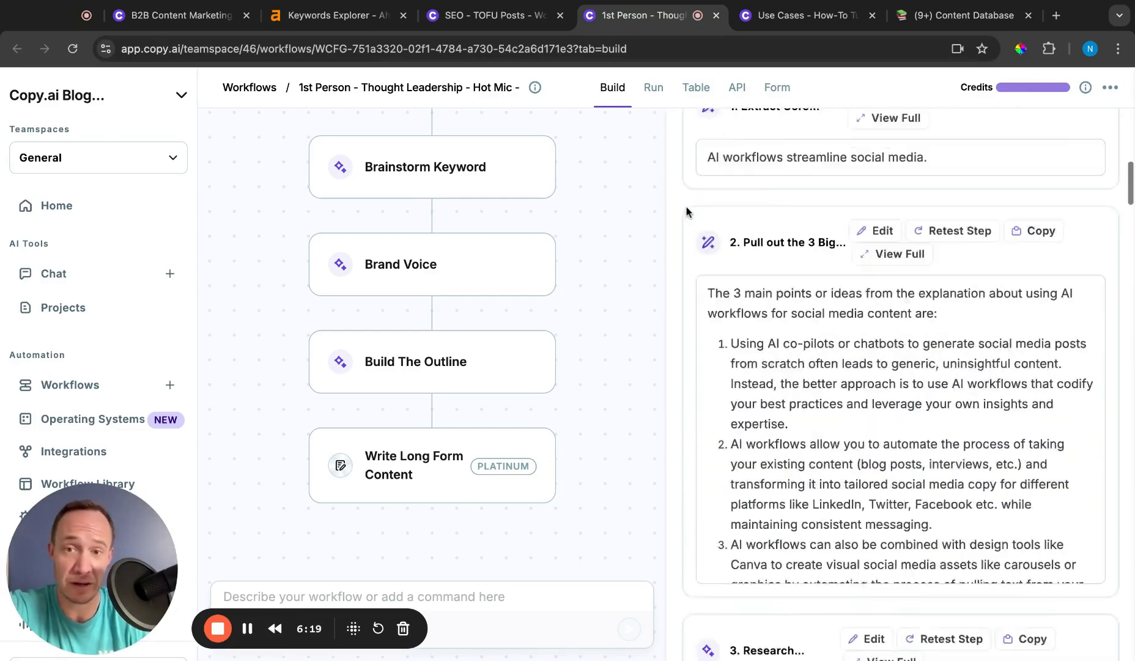
pyautogui.scroll(5, 686, 211)
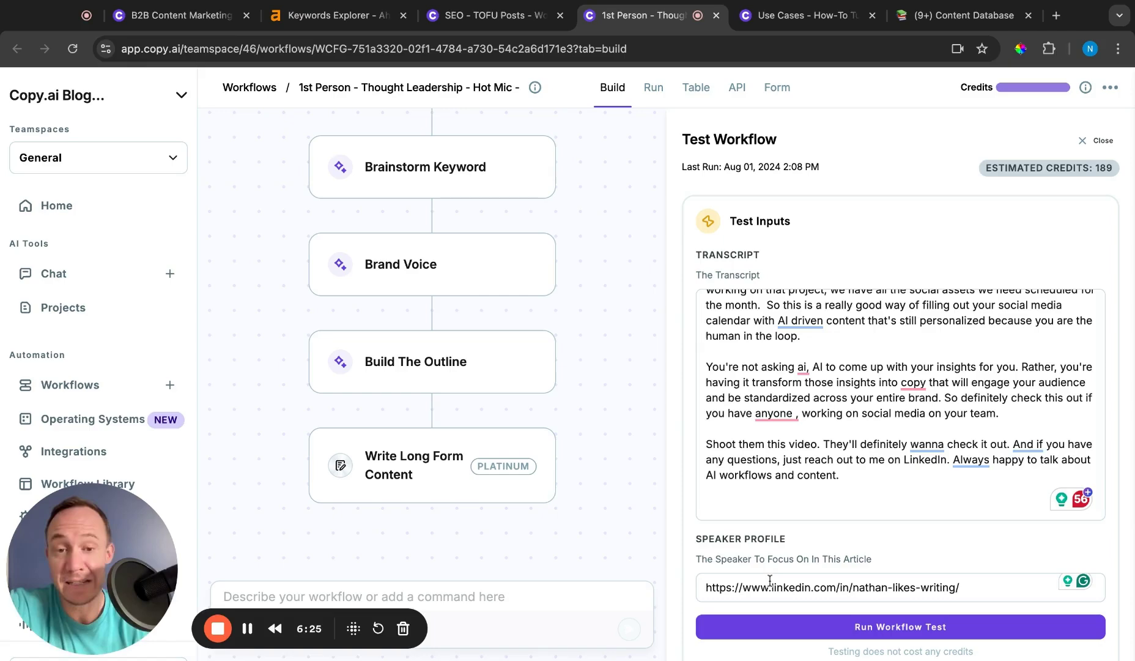
pyautogui.scroll(3, 762, 410)
pyautogui.scroll(5, 762, 411)
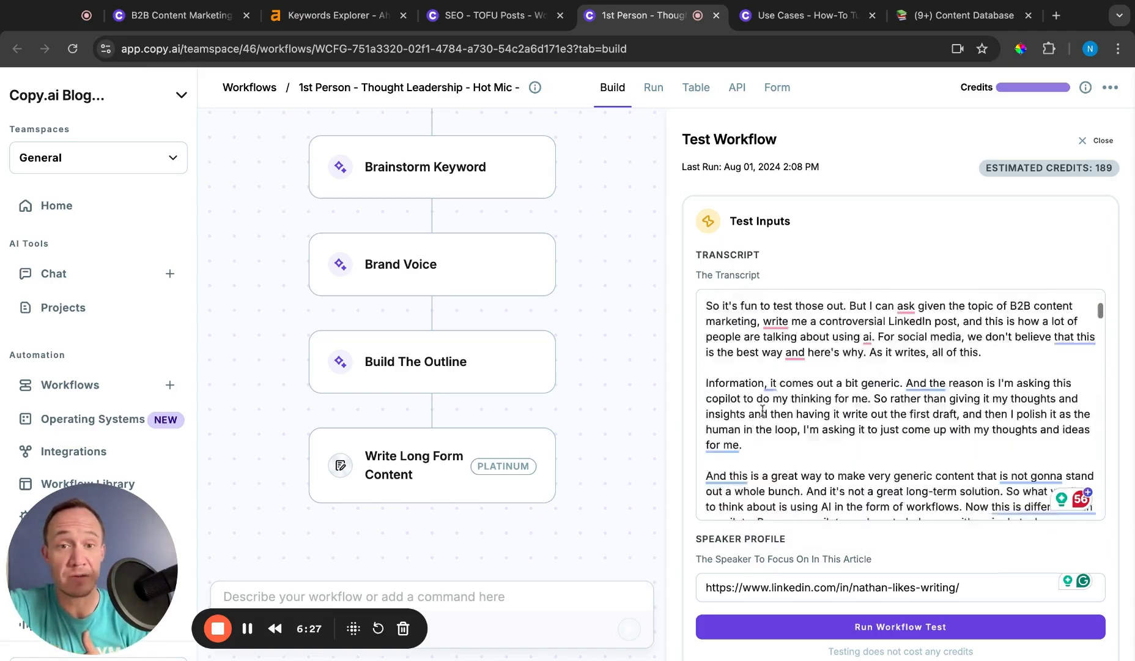
pyautogui.scroll(5, 762, 410)
pyautogui.scroll(-2, 762, 410)
pyautogui.scroll(-2, 762, 410)
pyautogui.scroll(-1, 762, 411)
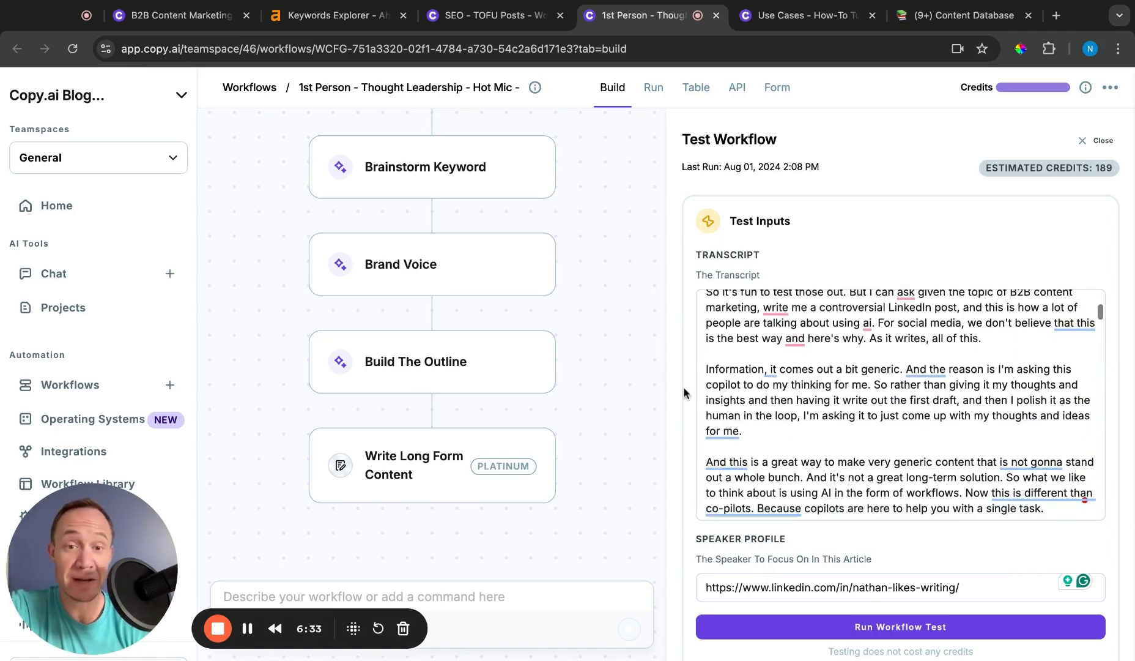
pyautogui.scroll(-2, 684, 392)
pyautogui.scroll(-1, 684, 393)
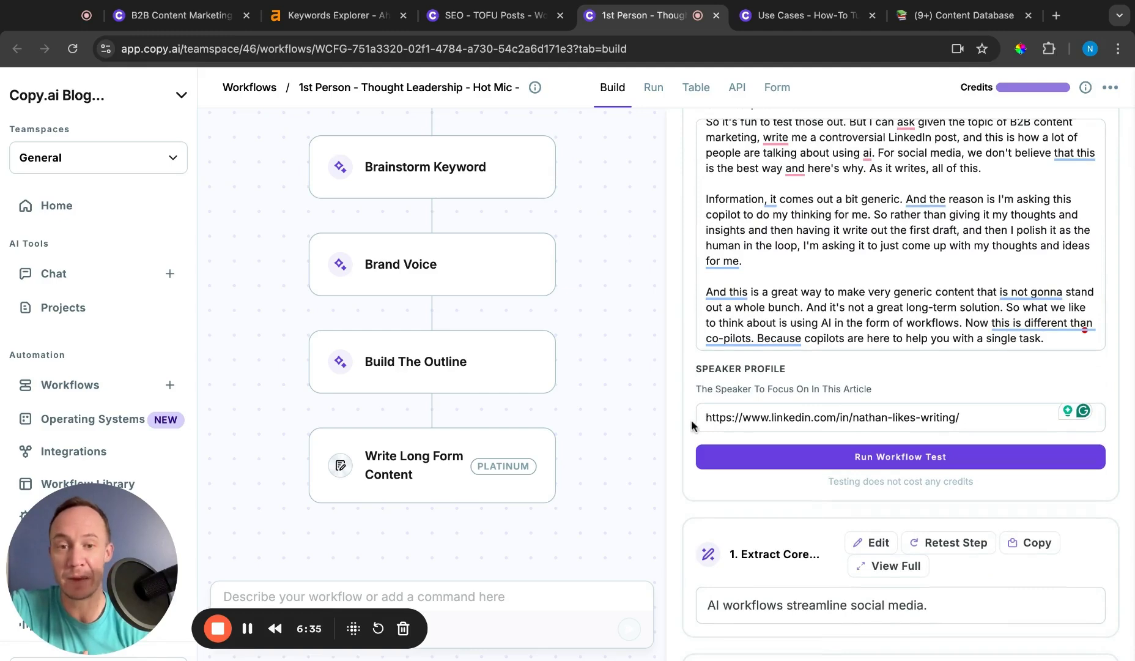
pyautogui.scroll(-2, 691, 419)
pyautogui.scroll(5, 499, 284)
pyautogui.scroll(3, 499, 285)
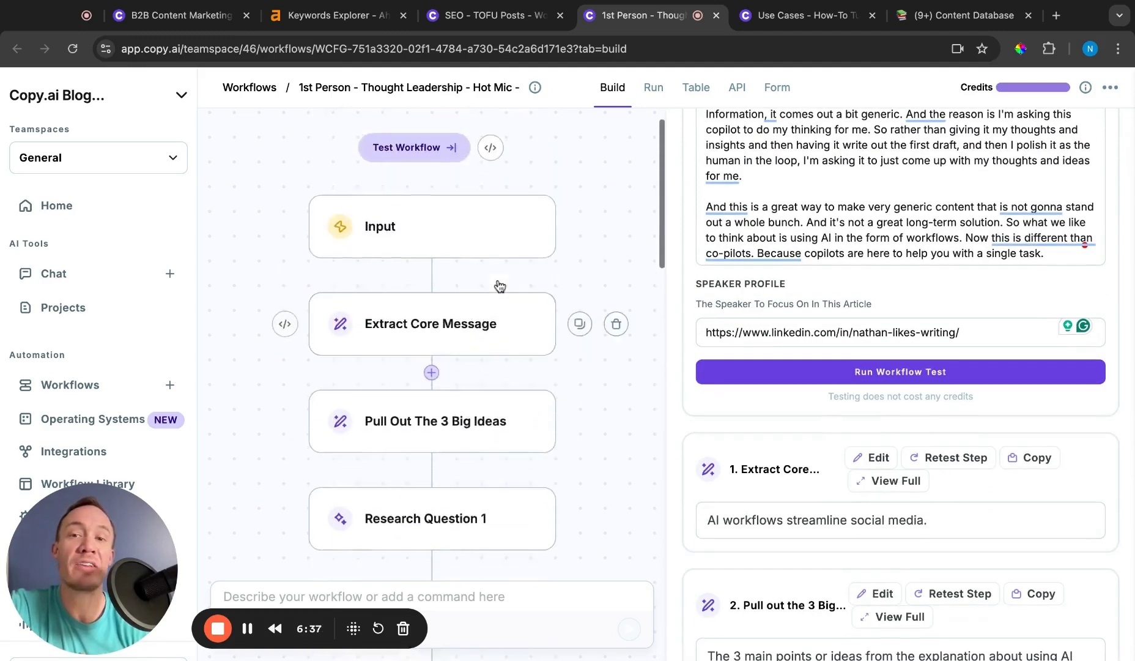
pyautogui.scroll(1, 499, 285)
pyautogui.scroll(-3, 499, 285)
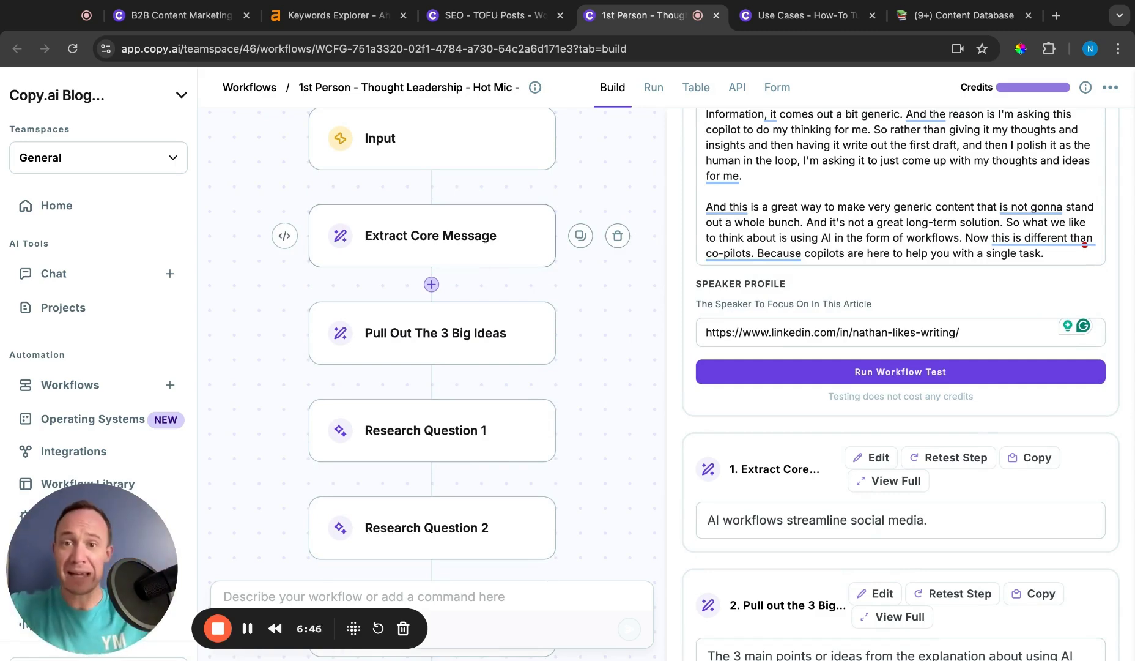
pyautogui.scroll(-3, 432, 257)
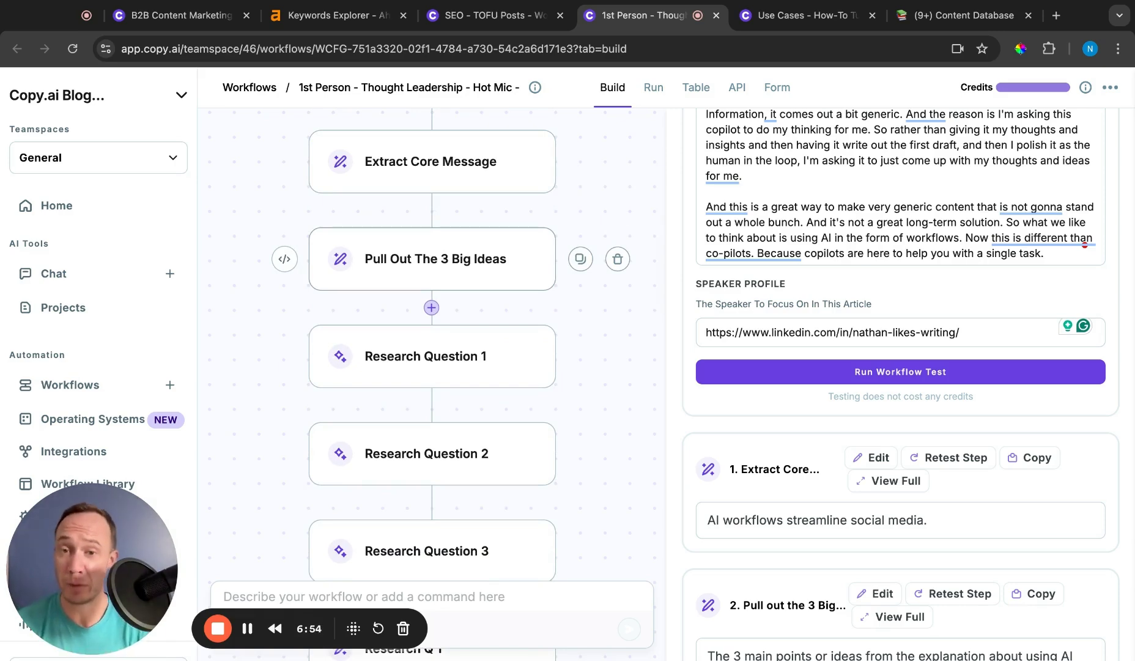
pyautogui.scroll(-3, 431, 341)
pyautogui.scroll(-2, 432, 342)
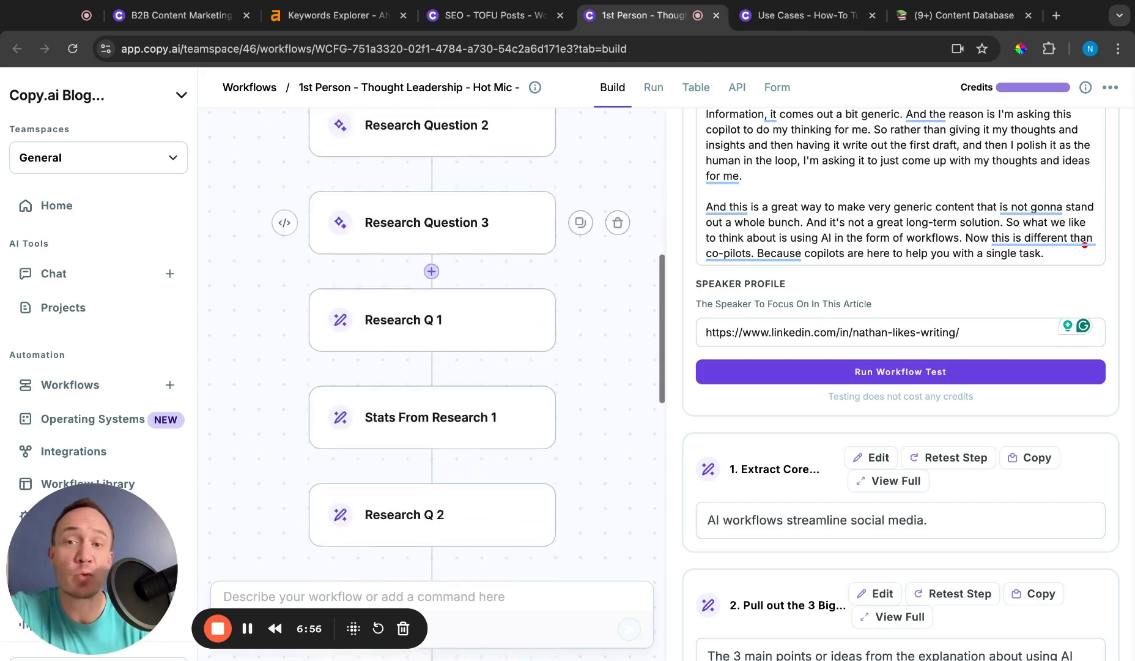
pyautogui.scroll(2, 432, 342)
pyautogui.scroll(-2, 473, 301)
pyautogui.scroll(-1, 474, 301)
pyautogui.scroll(-4, 474, 300)
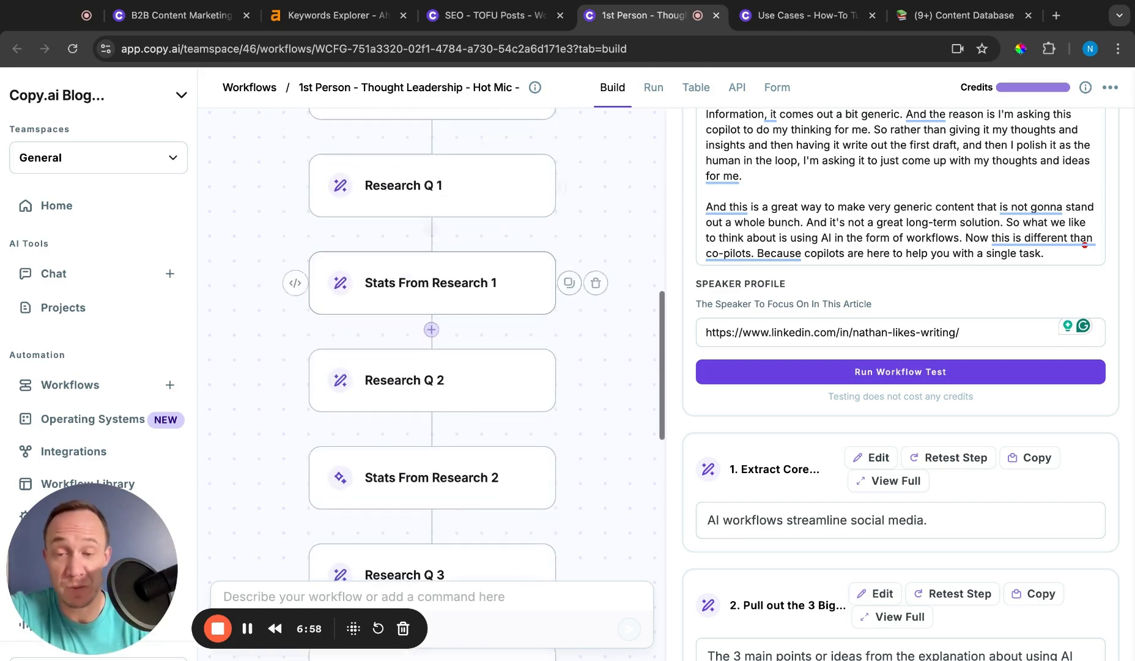
pyautogui.scroll(-3, 473, 301)
pyautogui.scroll(-2, 474, 301)
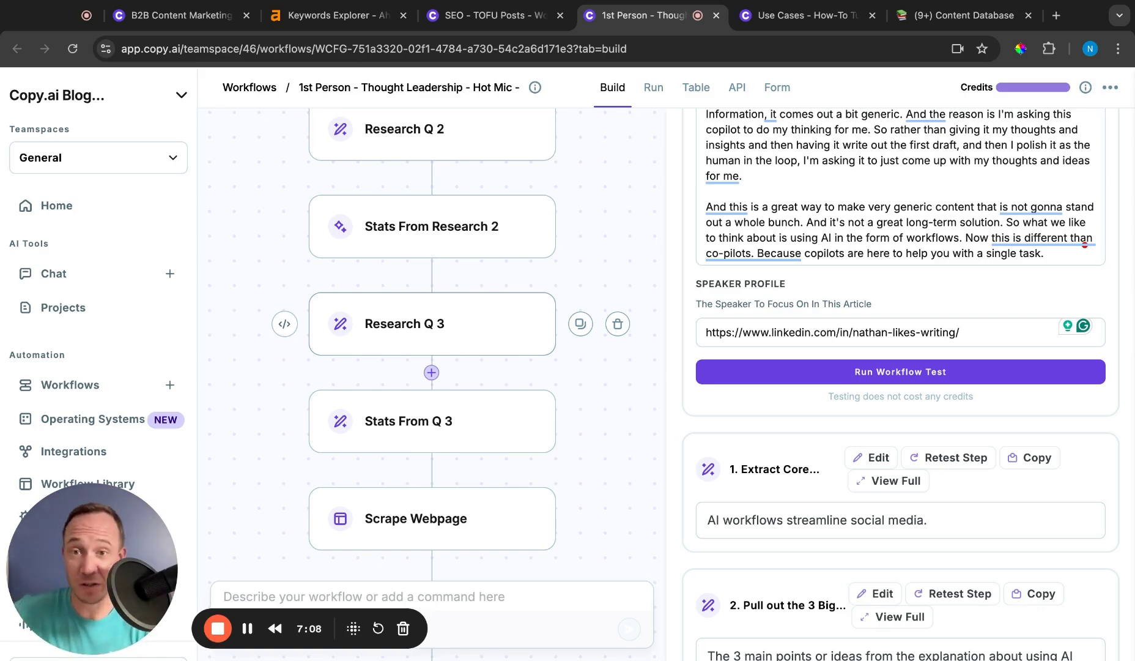
pyautogui.scroll(-3, 431, 382)
pyautogui.scroll(-2, 432, 382)
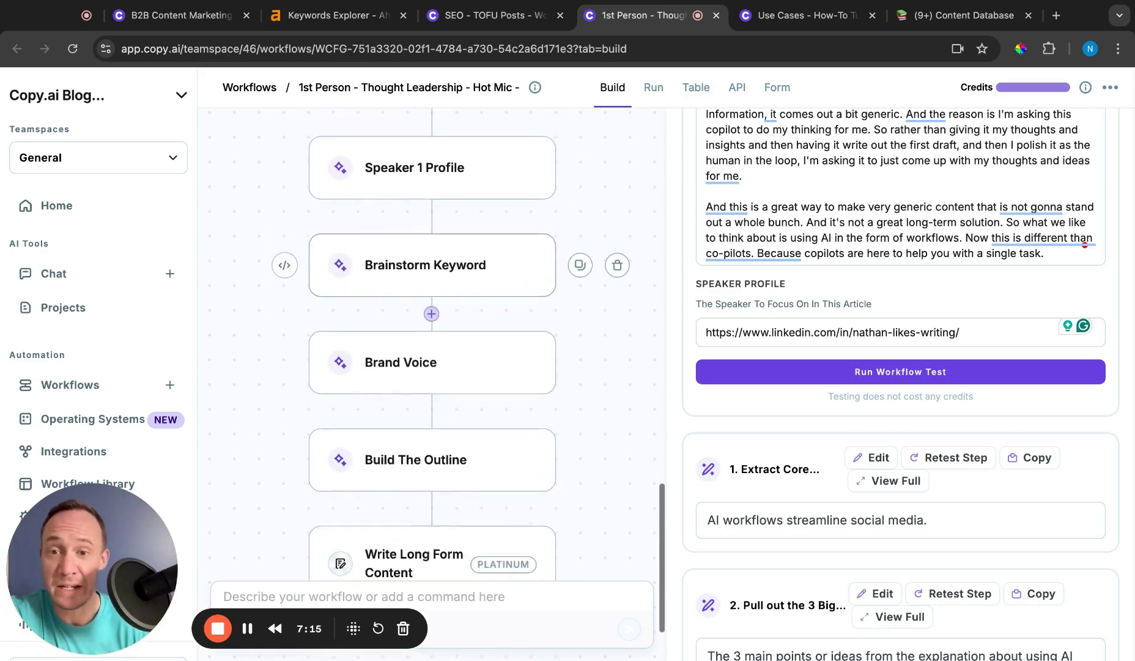
pyautogui.scroll(-1, 467, 276)
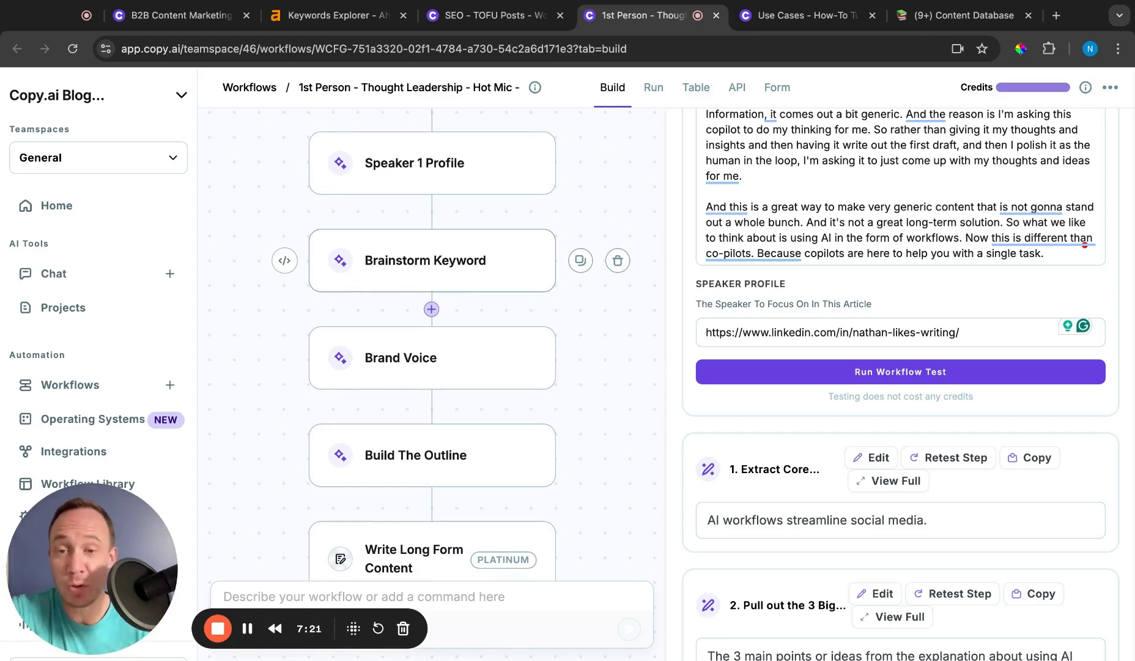
pyautogui.scroll(-3, 453, 318)
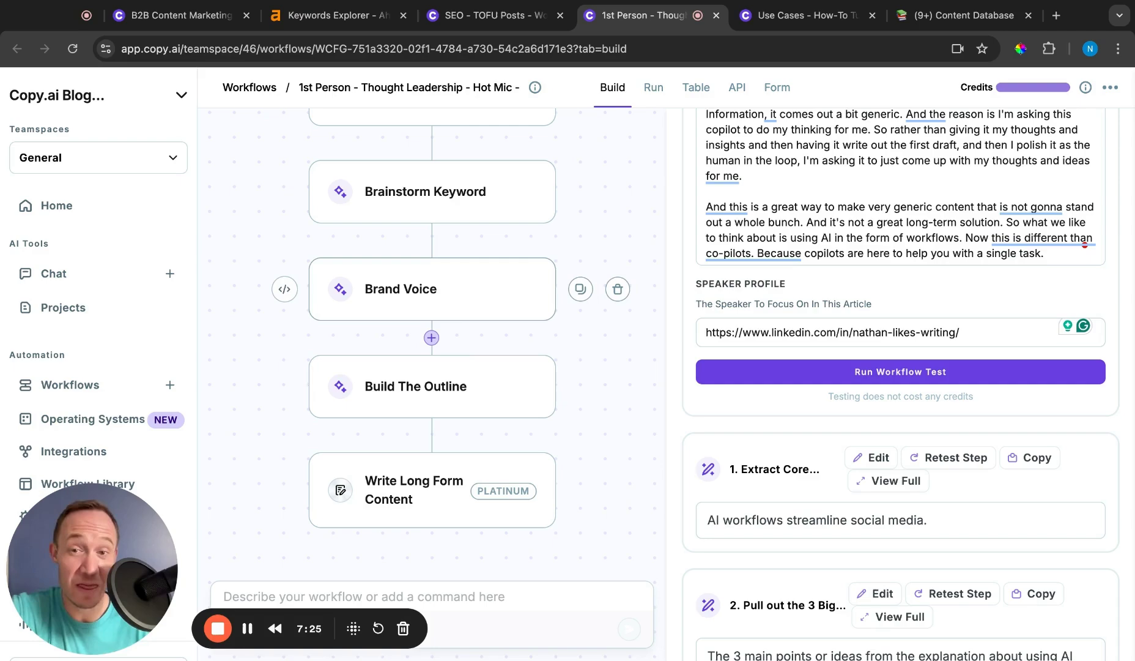
pyautogui.scroll(-10, 672, 340)
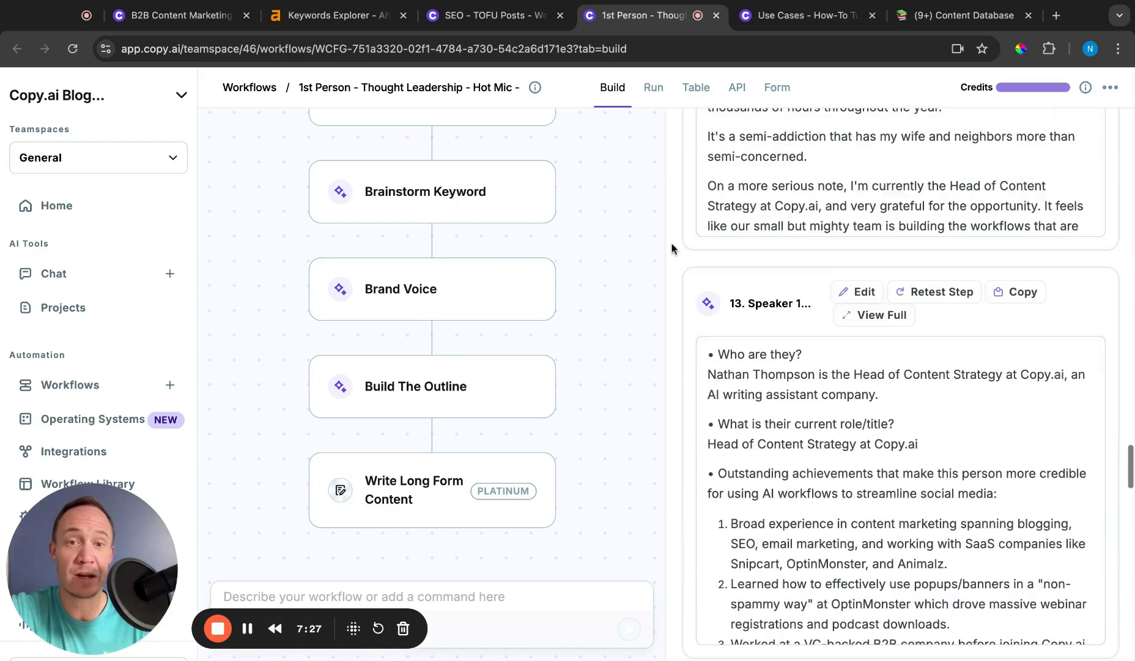
pyautogui.scroll(-5, 671, 340)
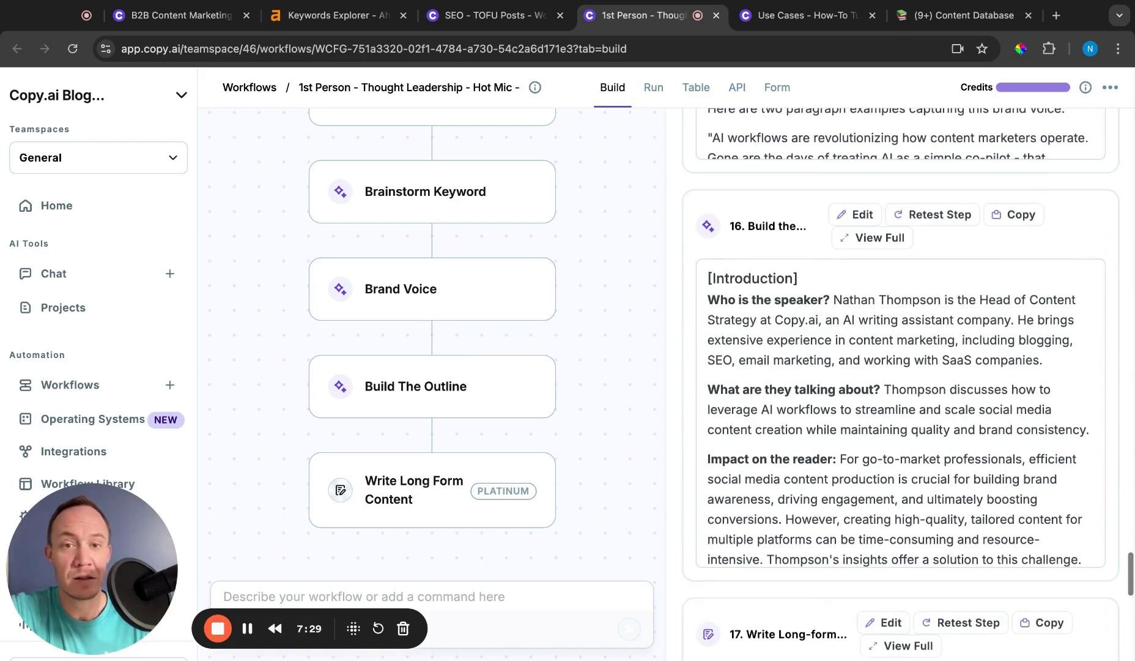
pyautogui.scroll(5, 672, 248)
pyautogui.scroll(1, 752, 244)
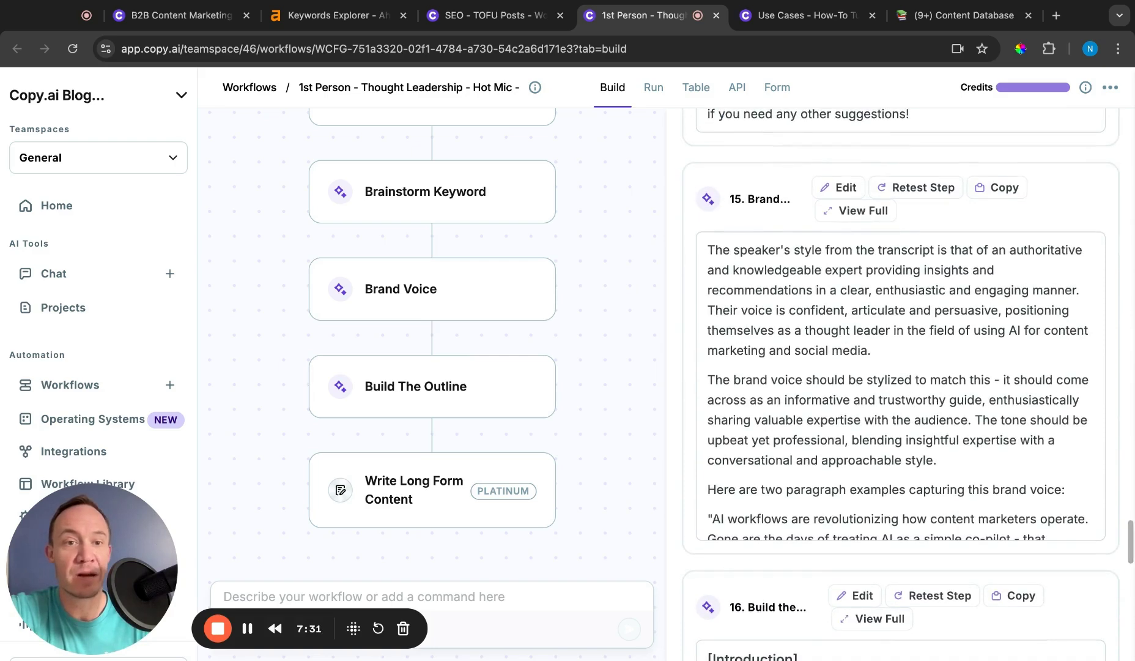
# Review the Brand Voice output paragraph, then expand the Write Long-form Content output.
pyautogui.click(853, 211)
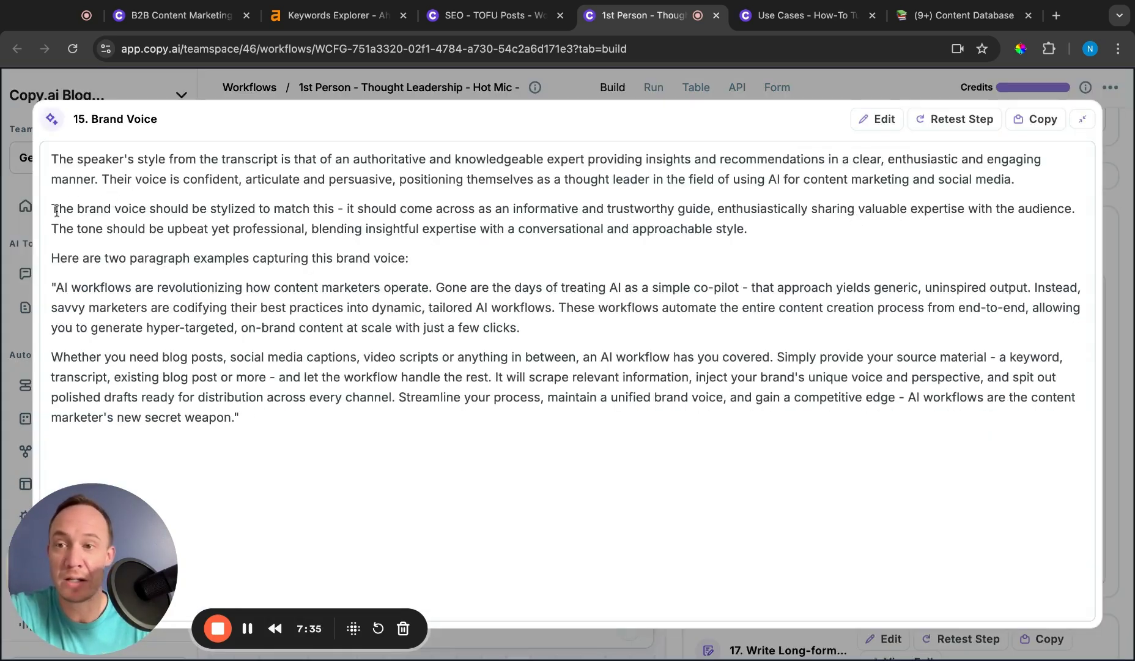
pyautogui.moveTo(51, 209); pyautogui.dragTo(749, 229)
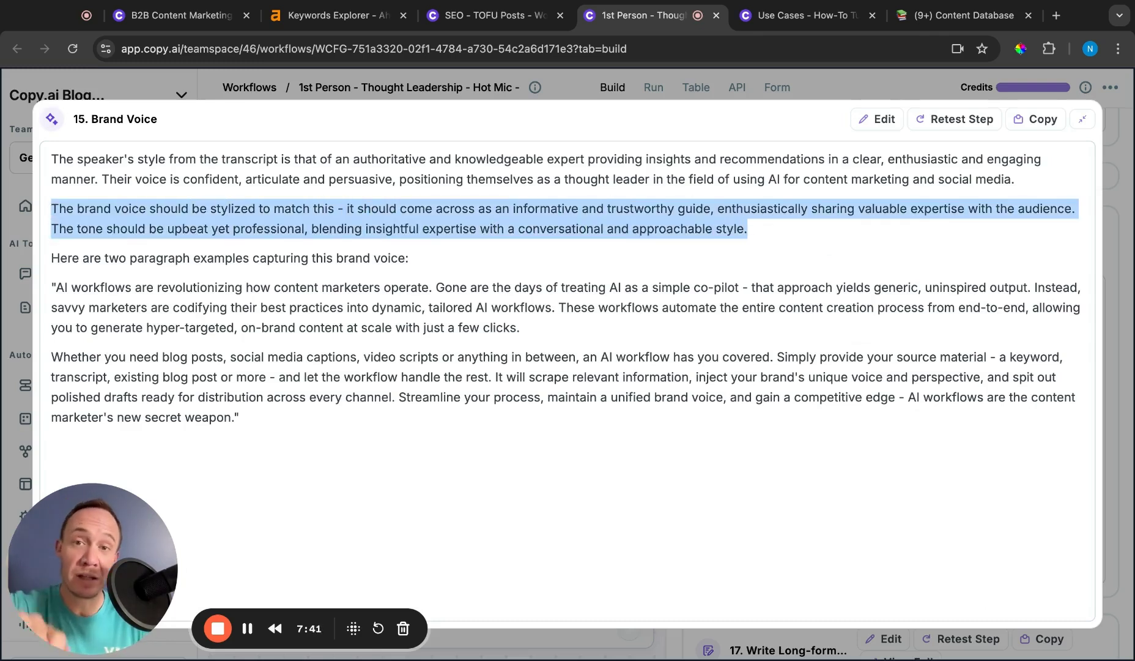
pyautogui.click(578, 92)
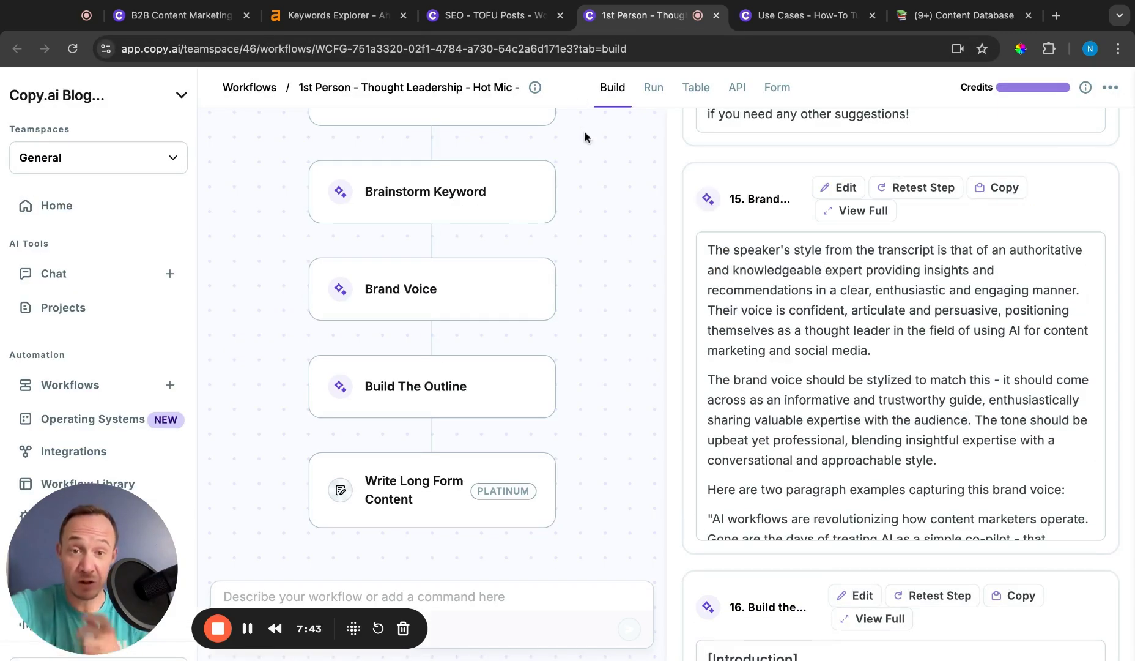
pyautogui.scroll(-1, 564, 272)
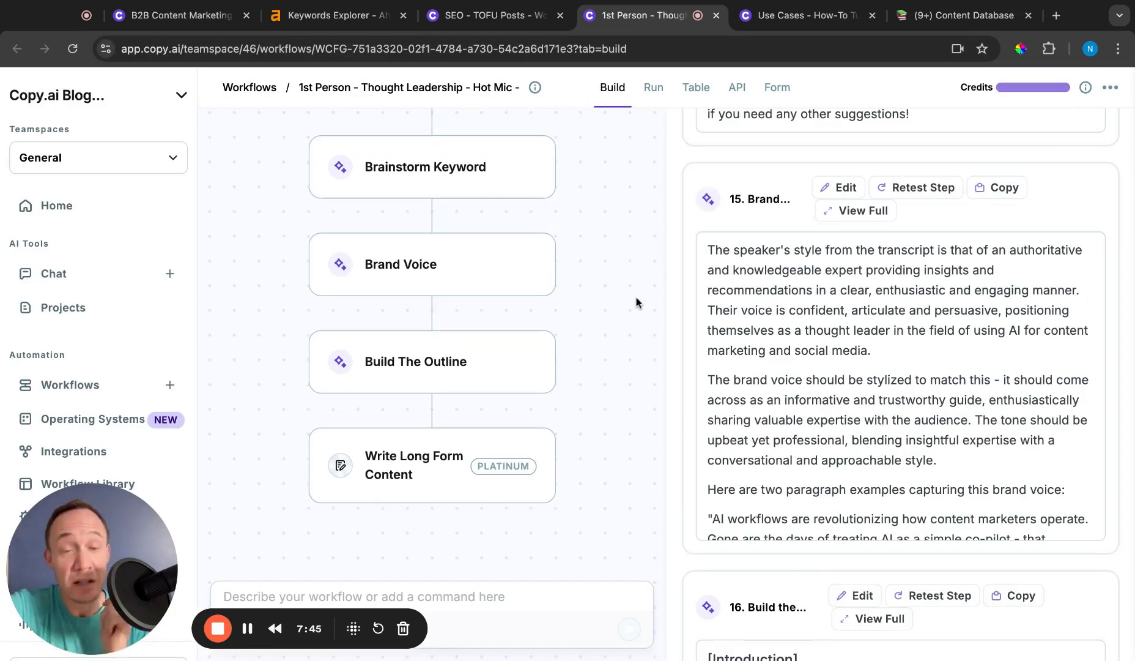
pyautogui.scroll(-3, 670, 303)
pyautogui.scroll(-3, 671, 303)
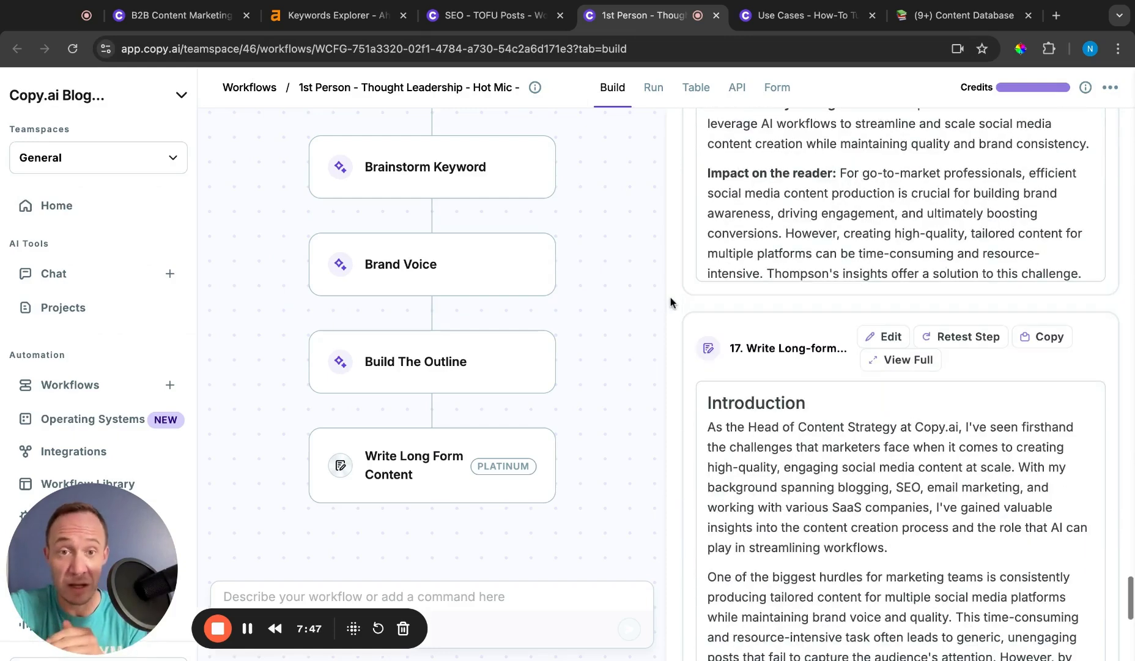
pyautogui.scroll(-1, 670, 303)
pyautogui.click(896, 295)
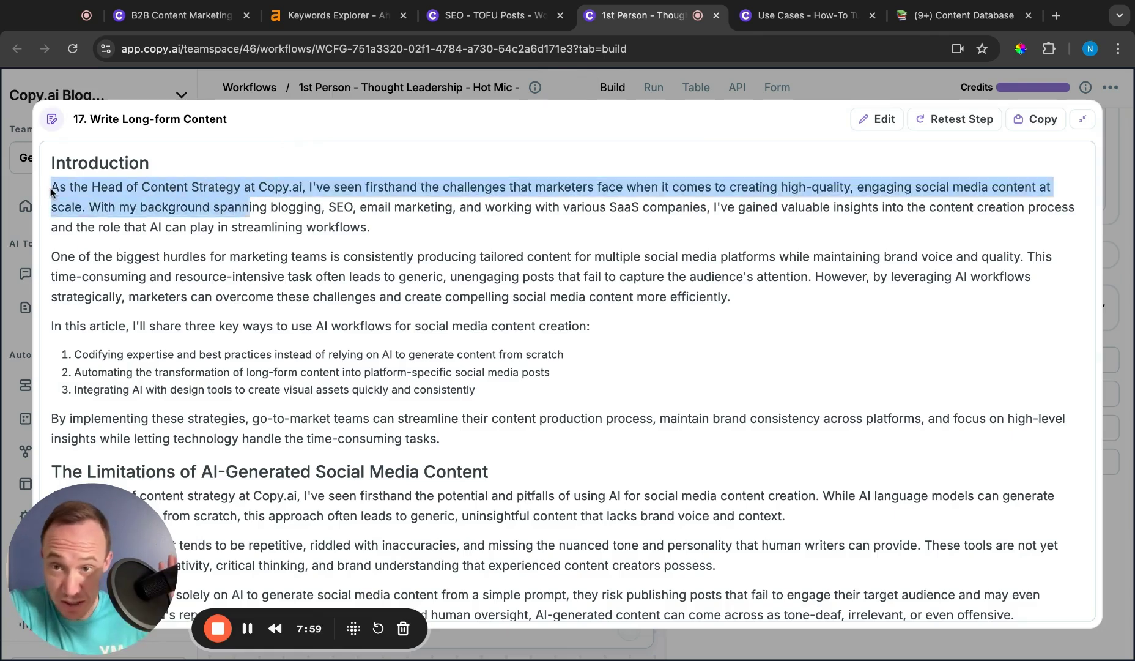
# Highlight the speaker's role and background in the intro, then switch to the How-To Tutorials workflow.
pyautogui.moveTo(52, 186); pyautogui.dragTo(303, 187)
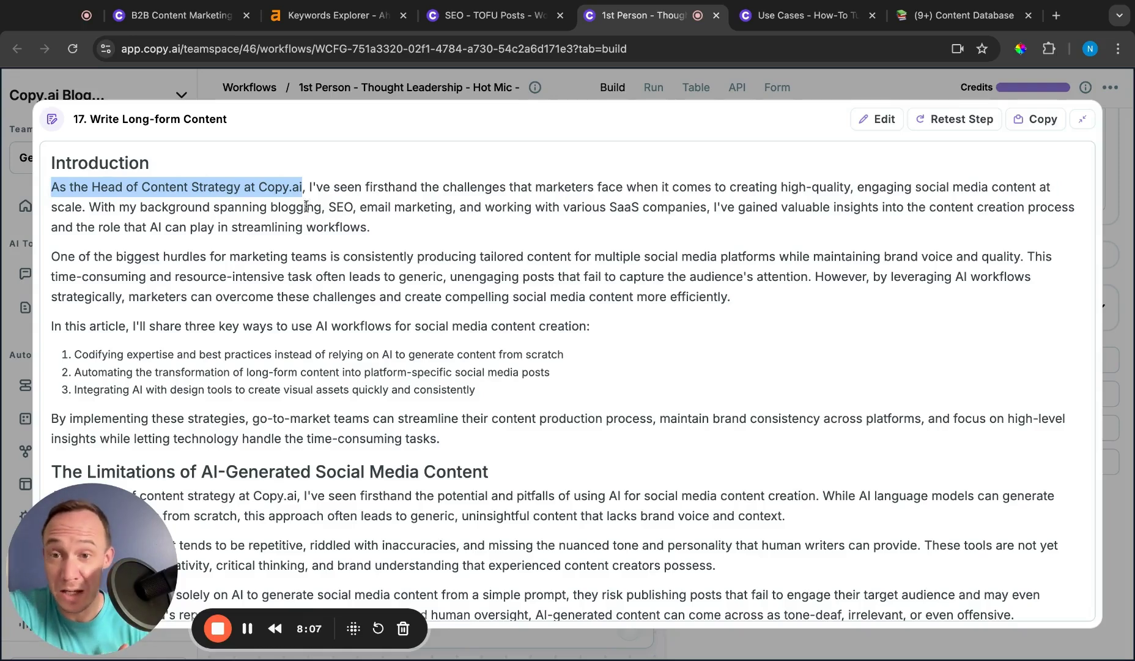
pyautogui.moveTo(360, 206); pyautogui.dragTo(453, 207)
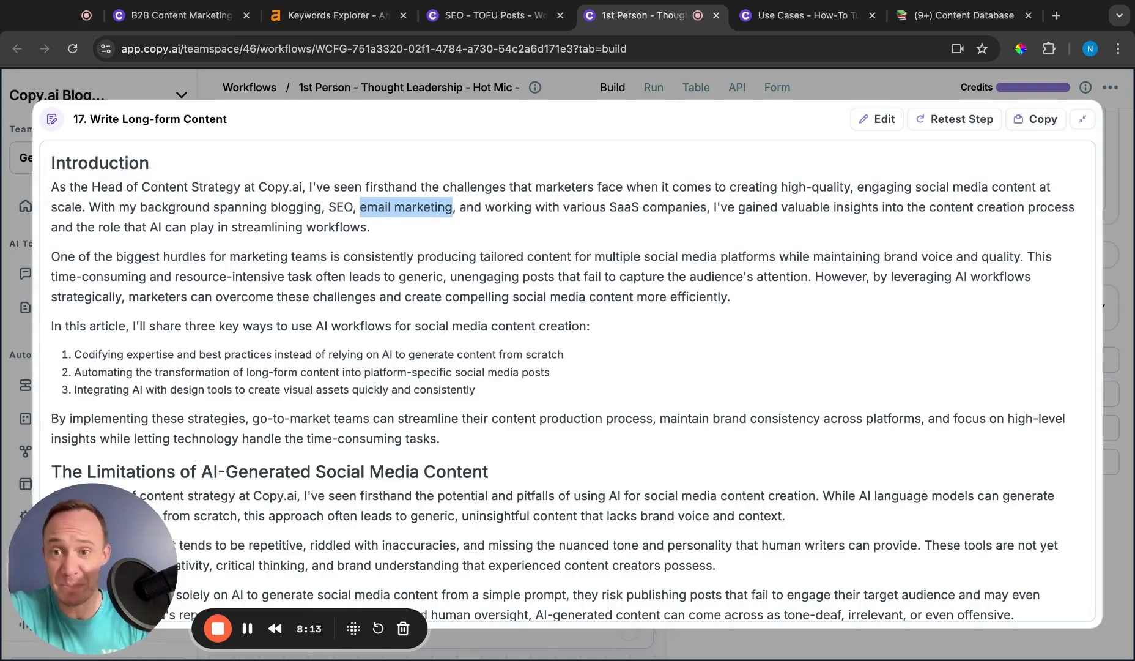
pyautogui.scroll(-5, 567, 382)
pyautogui.scroll(3, 568, 381)
pyautogui.scroll(1, 568, 382)
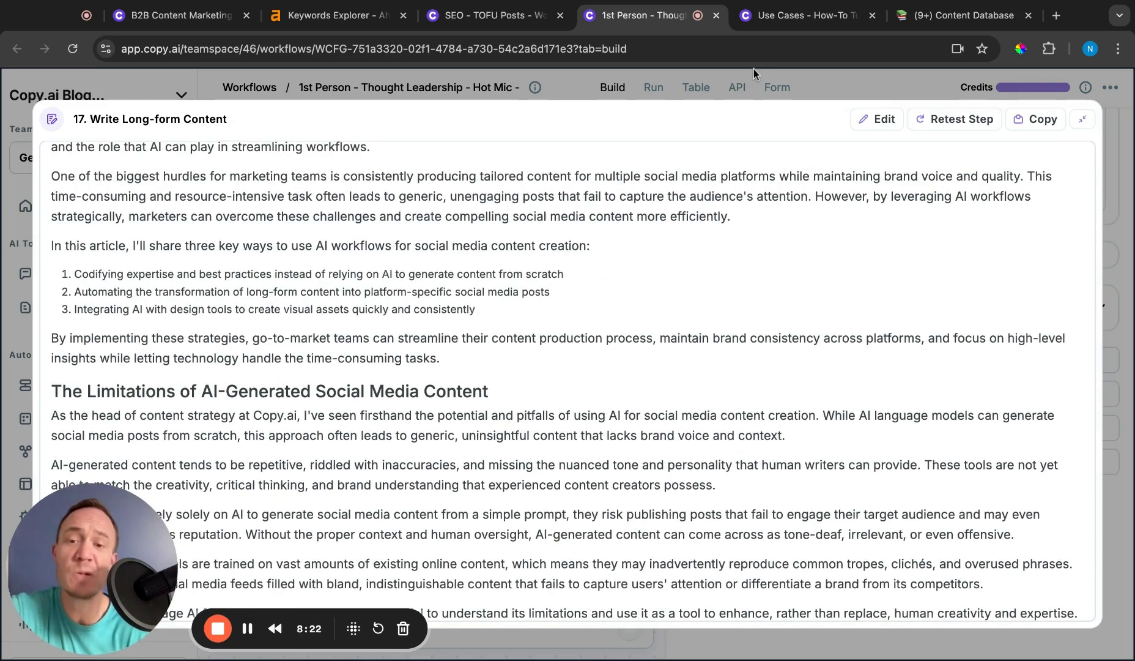
pyautogui.click(765, 25)
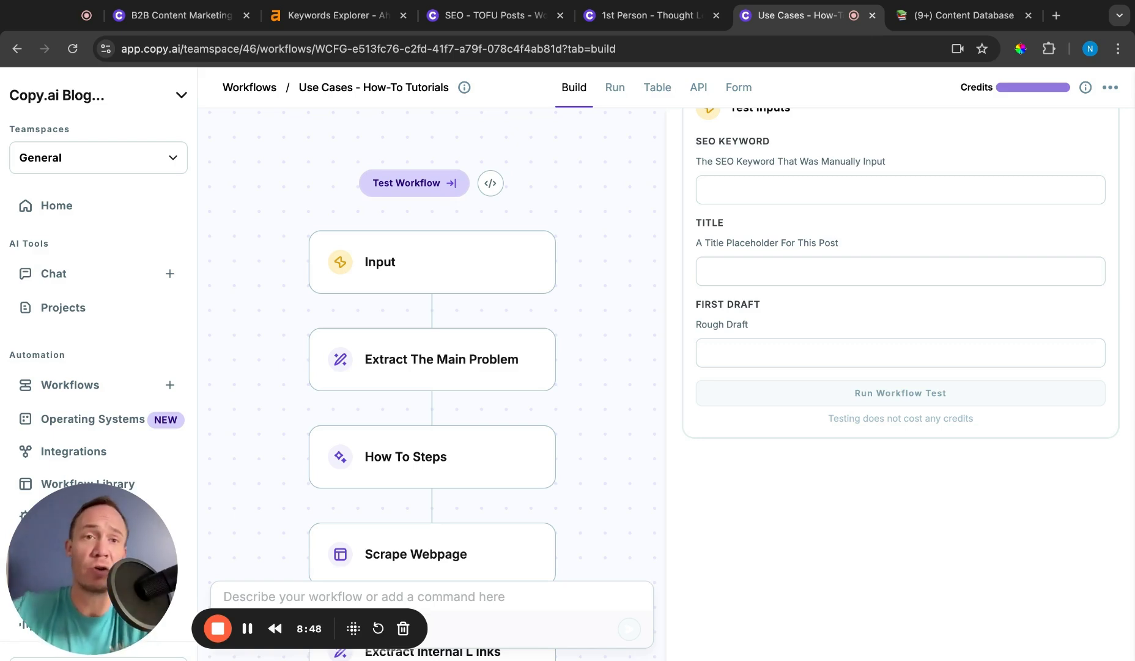
# Switch to the Notion Content Database tab listing the use-case posts.
pyautogui.click(962, 15)
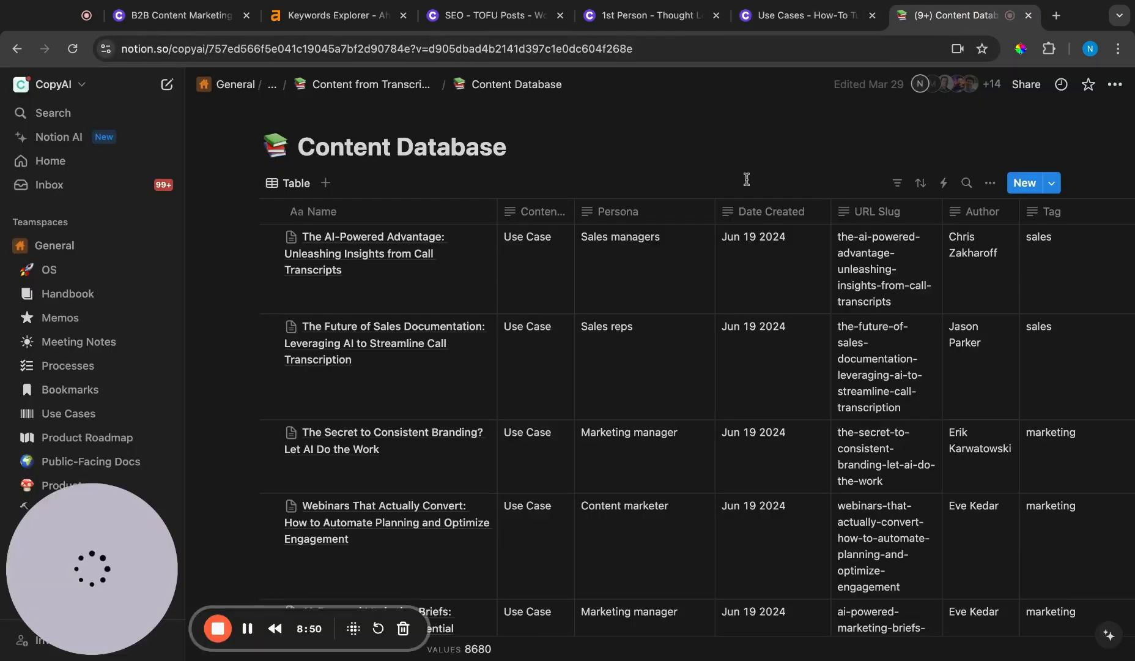
pyautogui.moveTo(568, 266)
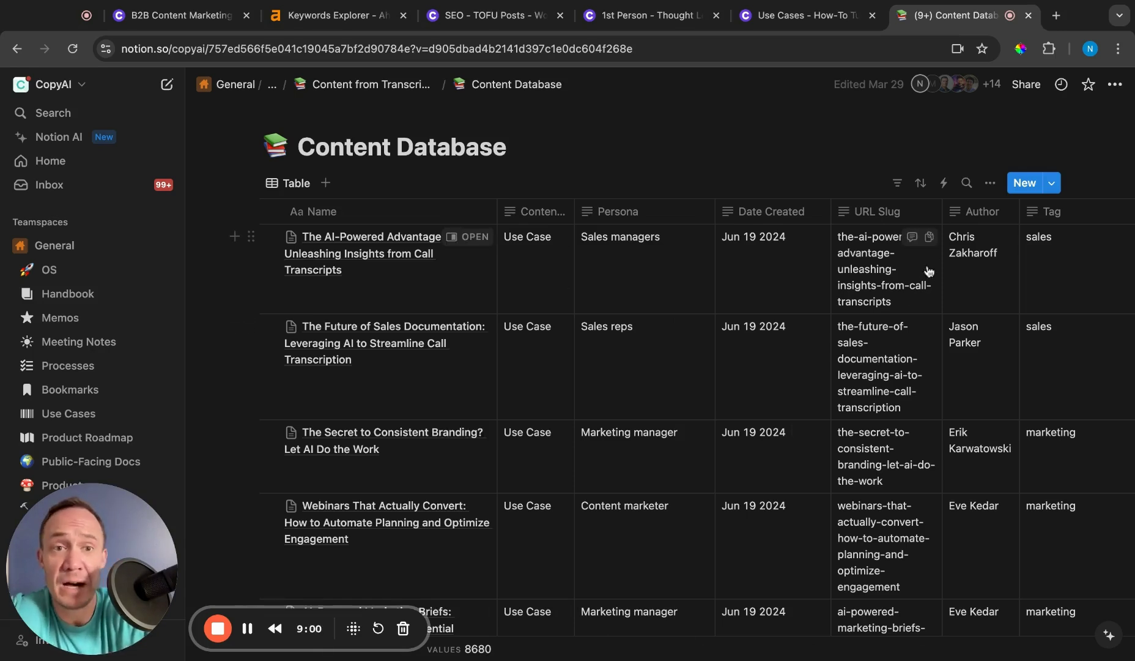
# Search the Content Database rows for 'b2b content'.
pyautogui.click(966, 184)
pyautogui.write('b')
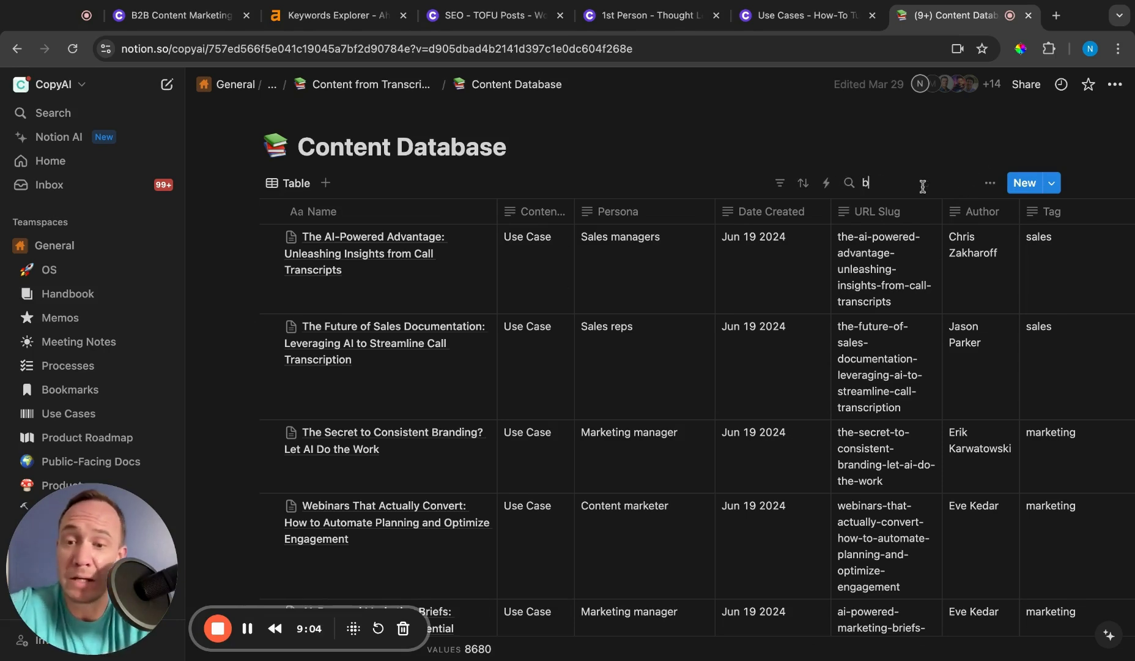
pyautogui.write('2b content')
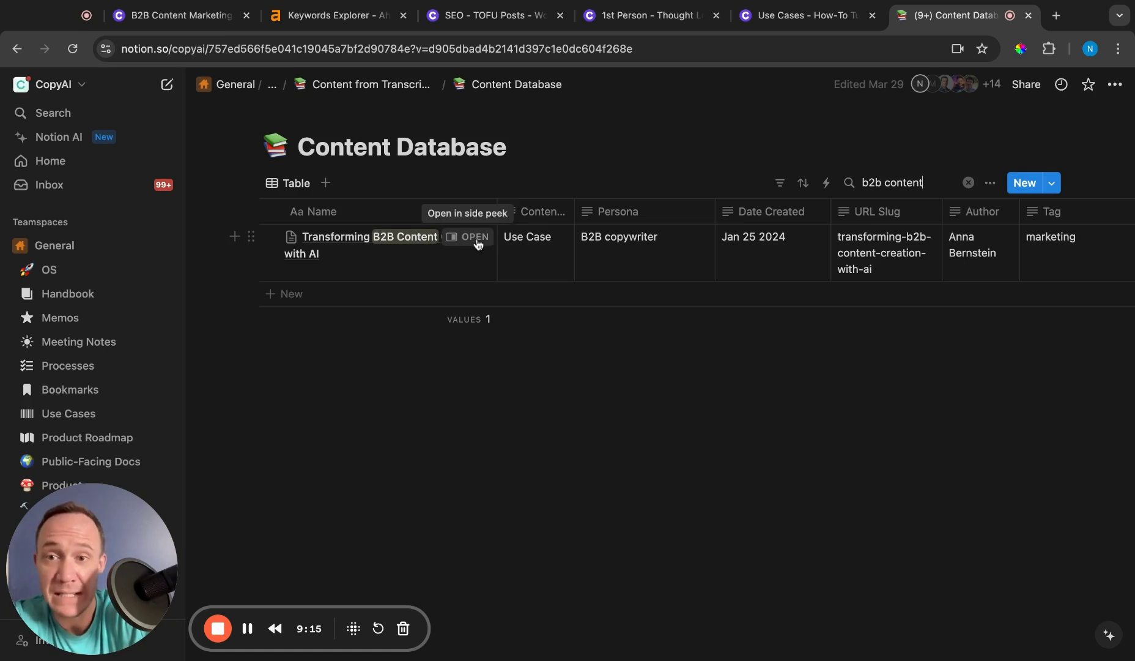
# Open 'Transforming B2B Content Creation with AI' in side peek and select the whole article from the title down.
pyautogui.click(473, 237)
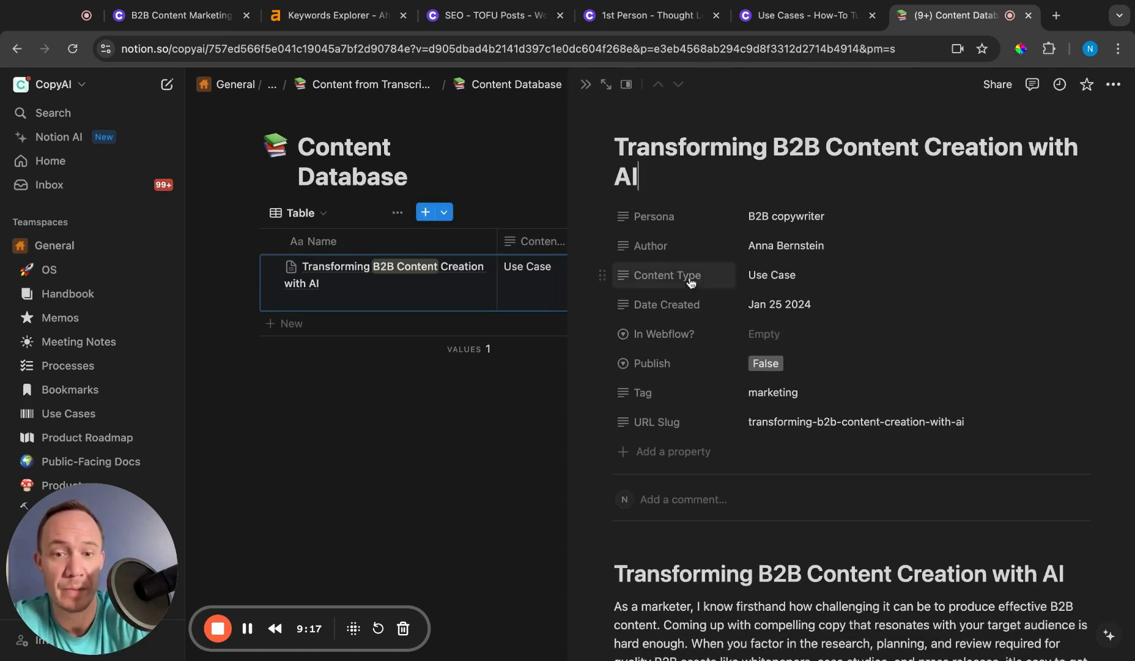
pyautogui.scroll(-3, 689, 282)
pyautogui.scroll(-3, 690, 282)
pyautogui.scroll(-1, 690, 283)
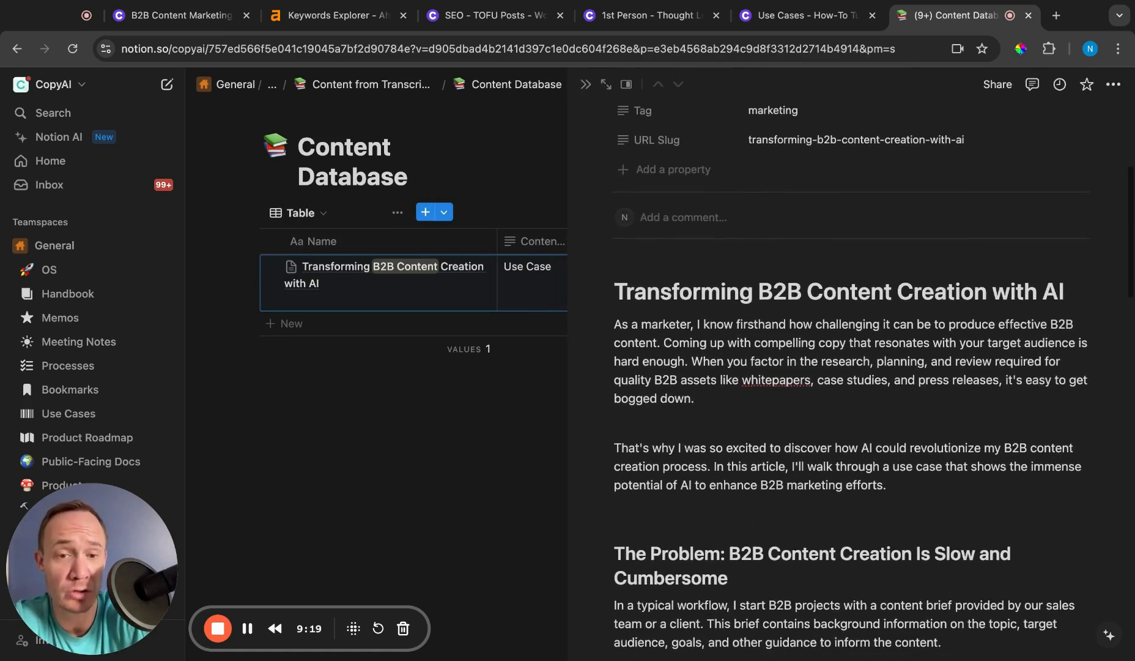
pyautogui.scroll(-1, 851, 381)
pyautogui.scroll(-5, 852, 381)
pyautogui.scroll(-5, 852, 382)
pyautogui.scroll(-4, 851, 382)
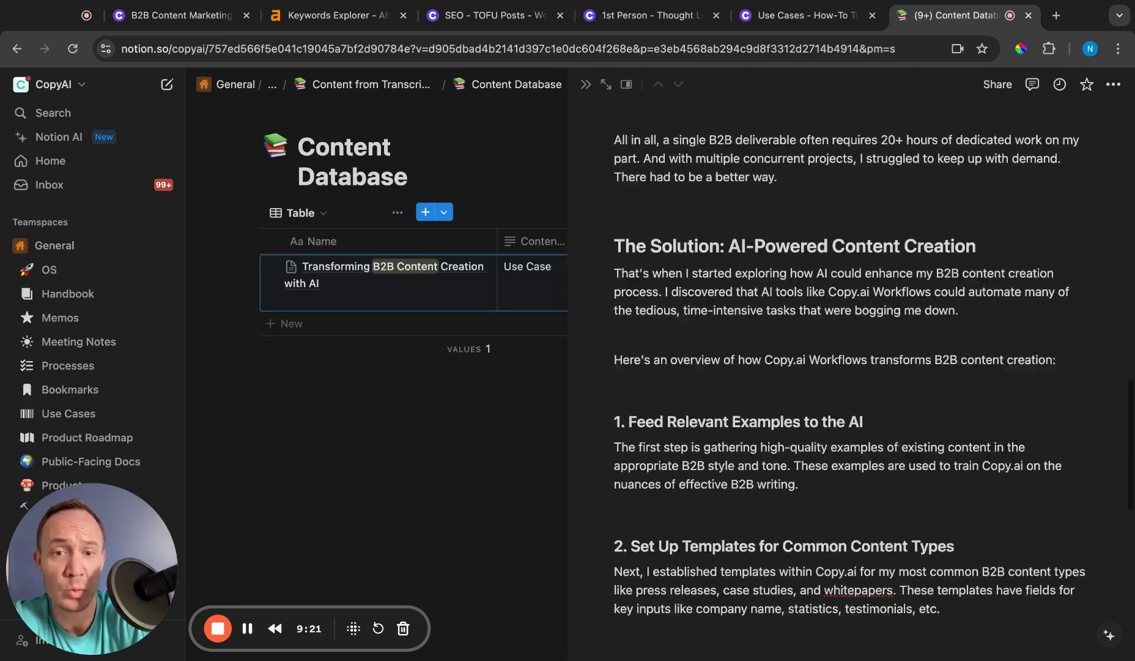
pyautogui.scroll(-2, 851, 382)
pyautogui.click(618, 156)
pyautogui.hotkey('shift', 'Down')
pyautogui.hotkey('shift', 'Down')
pyautogui.hotkey('shift', 'Down')
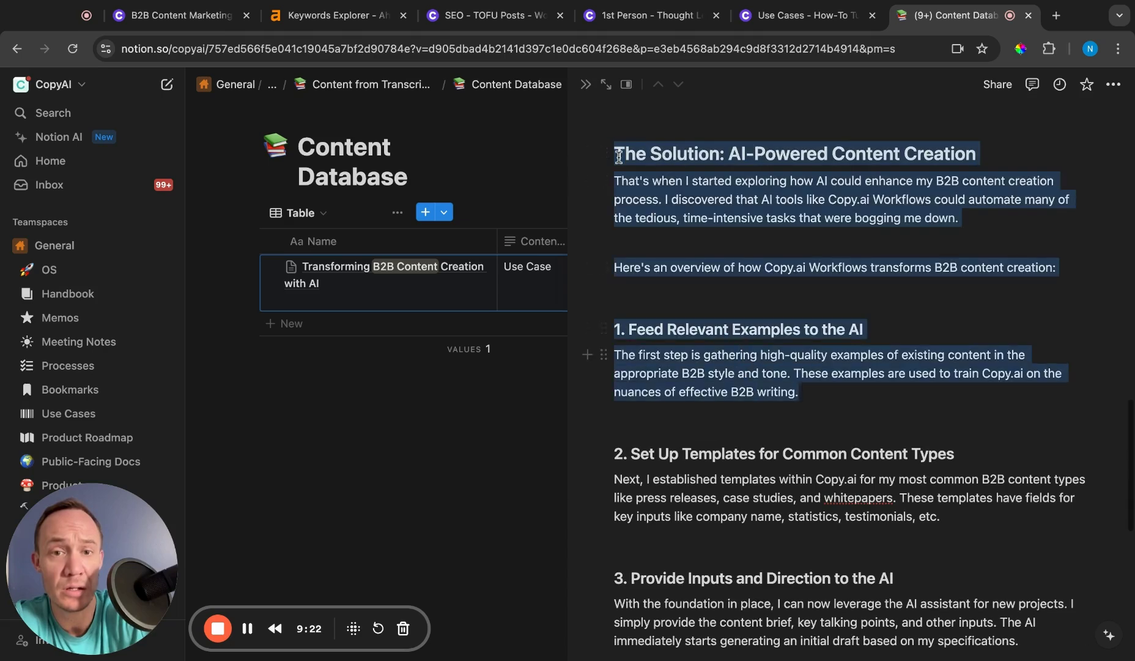
pyautogui.hotkey('shift', 'Down')
pyautogui.hotkey('shift', 'Down')
pyautogui.hotkey('shift', 'Down')
pyautogui.hotkey('shift', 'Down')
pyautogui.hotkey('shift', 'Down')
pyautogui.hotkey('shift', 'Down')
pyautogui.hotkey('shift', 'Down')
pyautogui.hotkey('shift', 'Down')
pyautogui.hotkey('shift', 'Down')
pyautogui.hotkey('shift', 'Down')
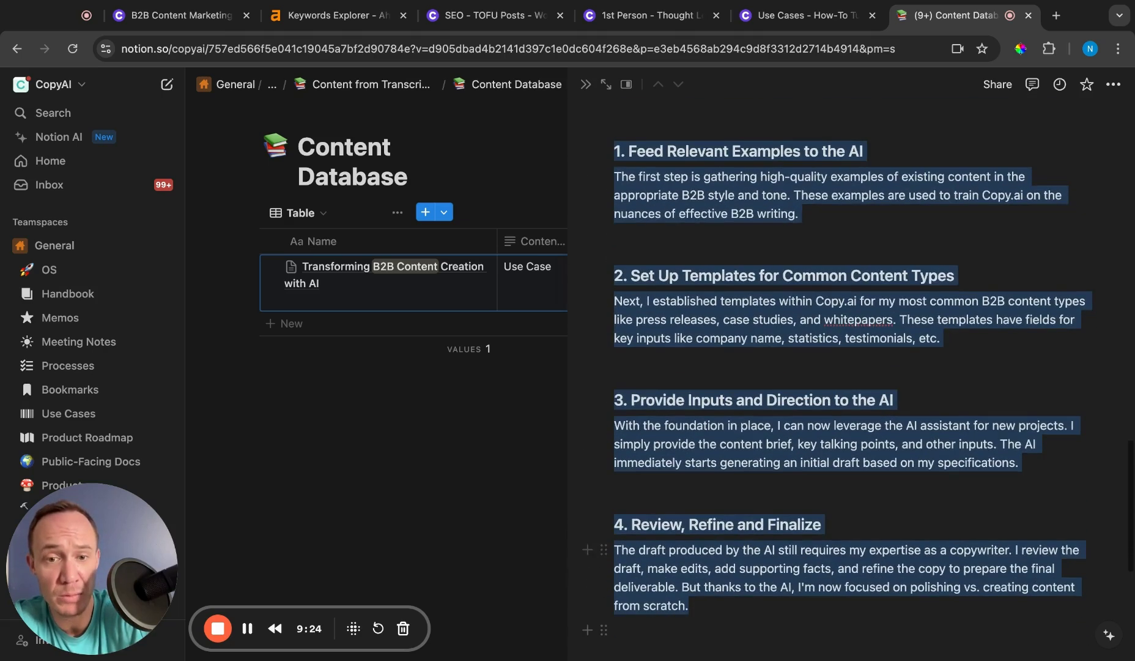
pyautogui.moveTo(847, 660); pyautogui.dragTo(847, 333)
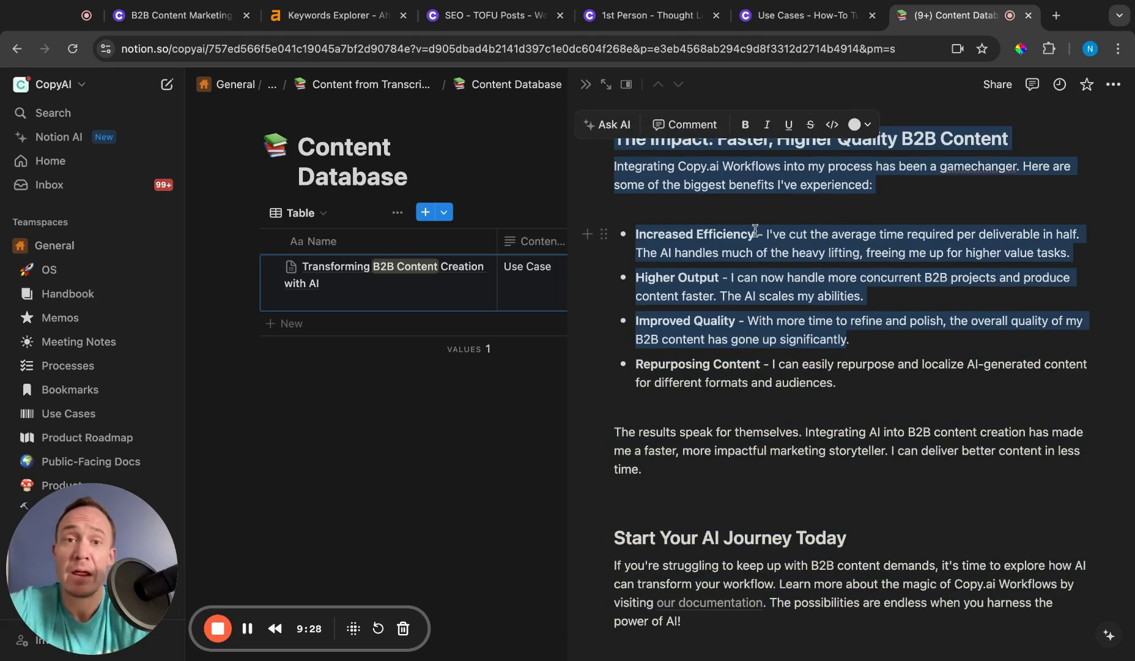
pyautogui.click(754, 232)
pyautogui.scroll(10, 755, 233)
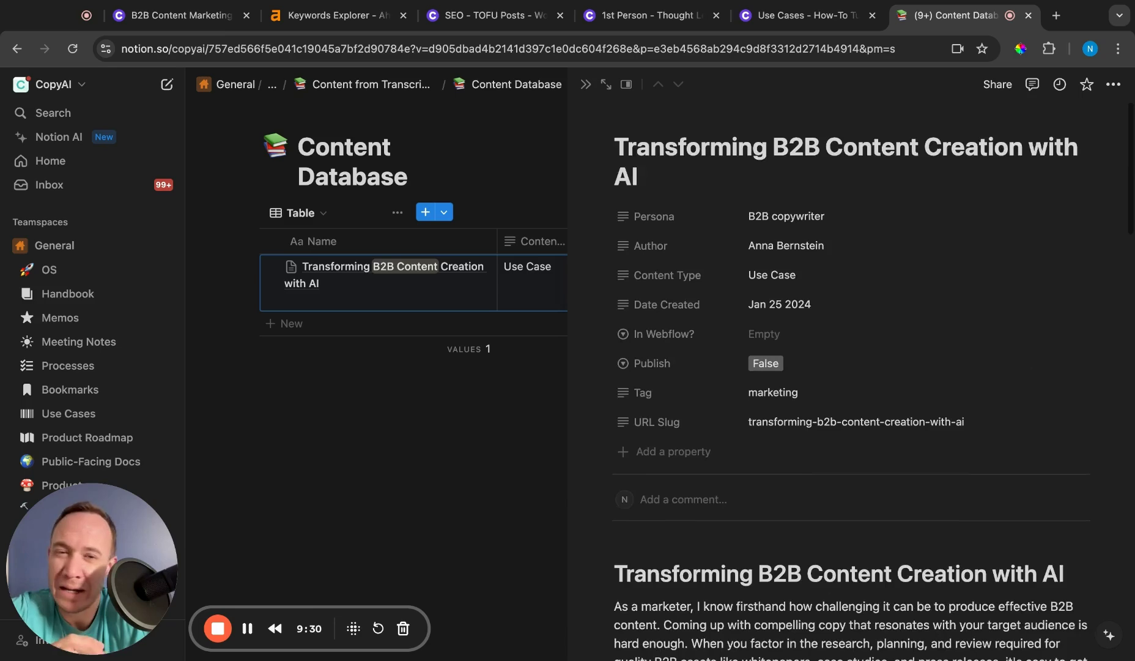
pyautogui.scroll(-5, 754, 233)
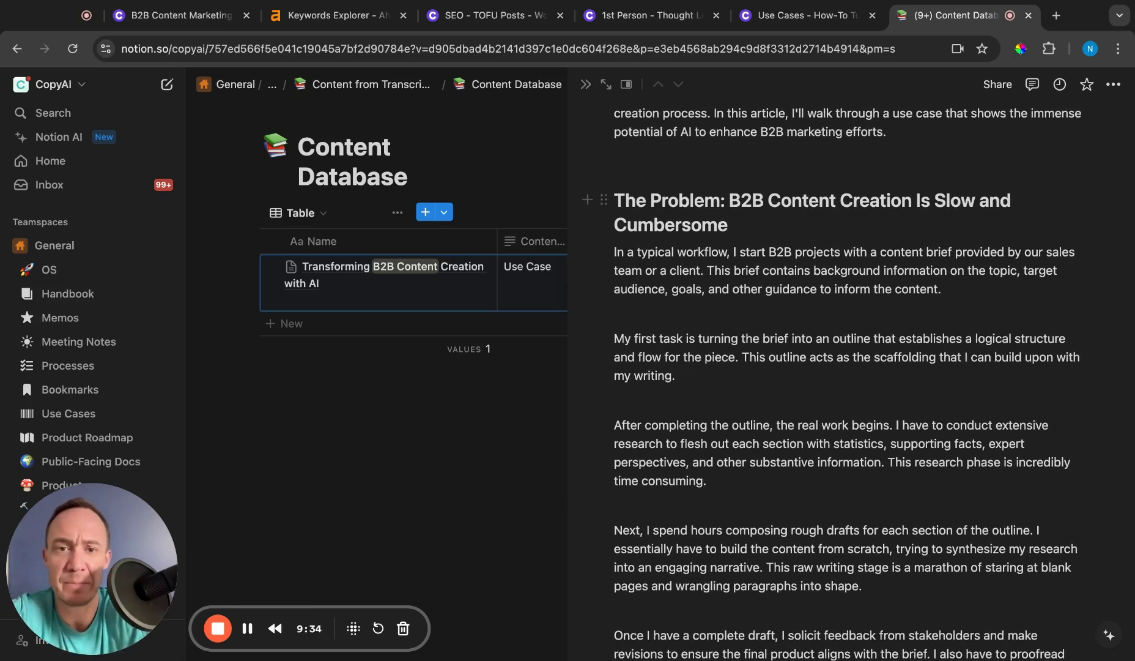
pyautogui.scroll(5, 851, 382)
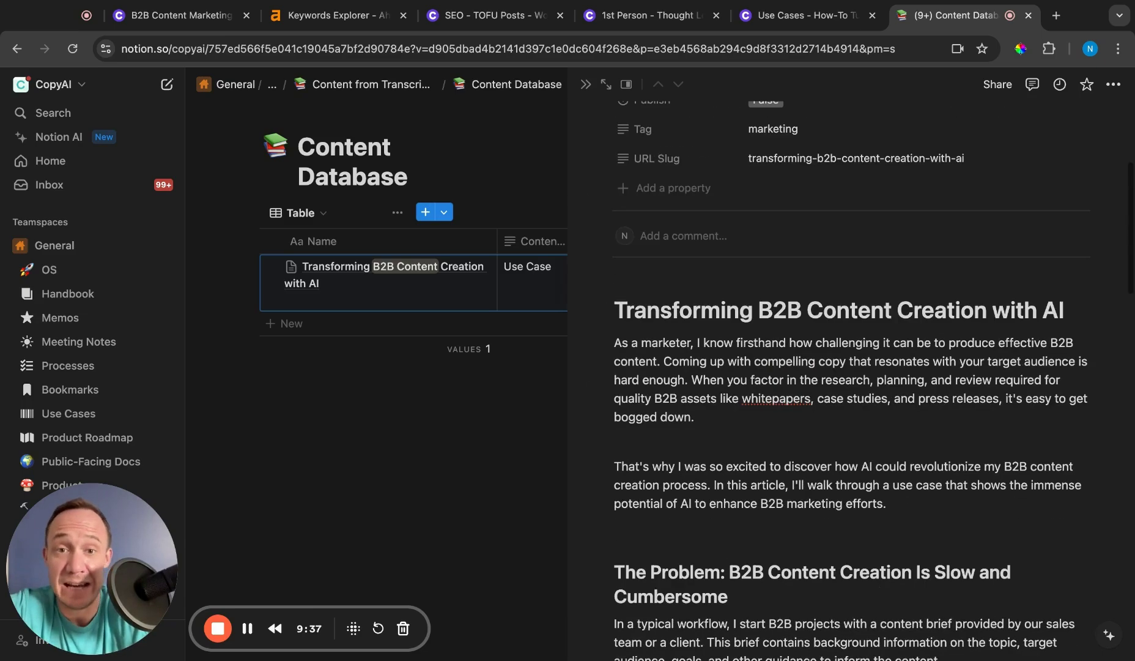
pyautogui.moveTo(707, 258)
pyautogui.mouseDown()
pyautogui.moveTo(722, 658)
pyautogui.moveTo(799, 642)
pyautogui.mouseUp()
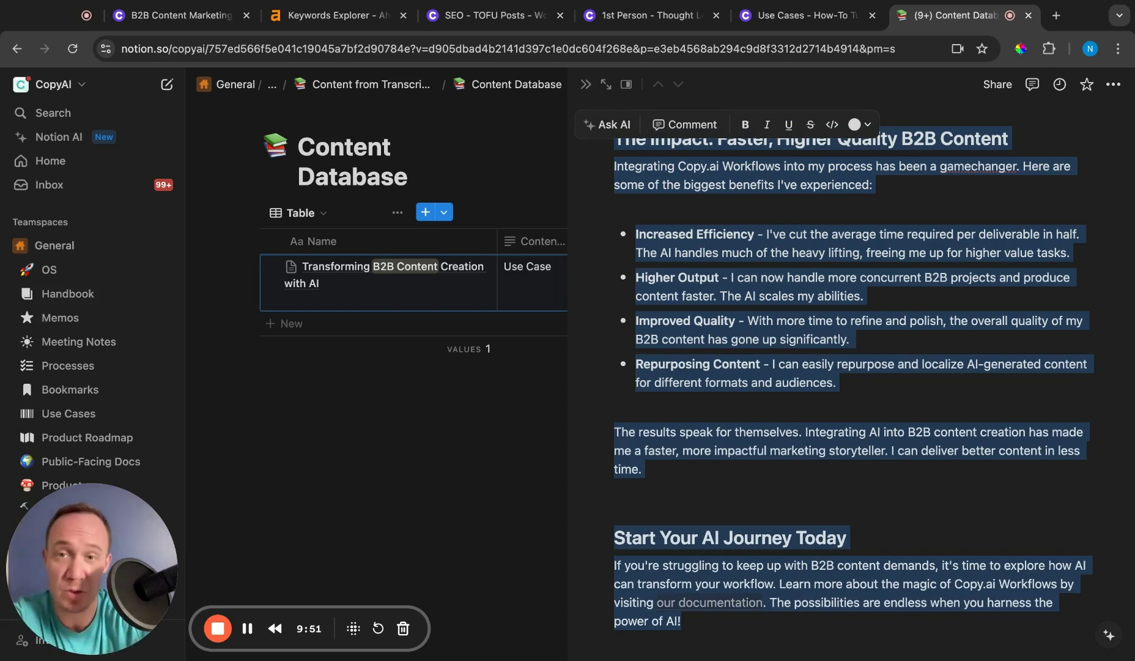
# Paste the copied Notion article into the How-To workflow's First Draft input.
pyautogui.click(801, 18)
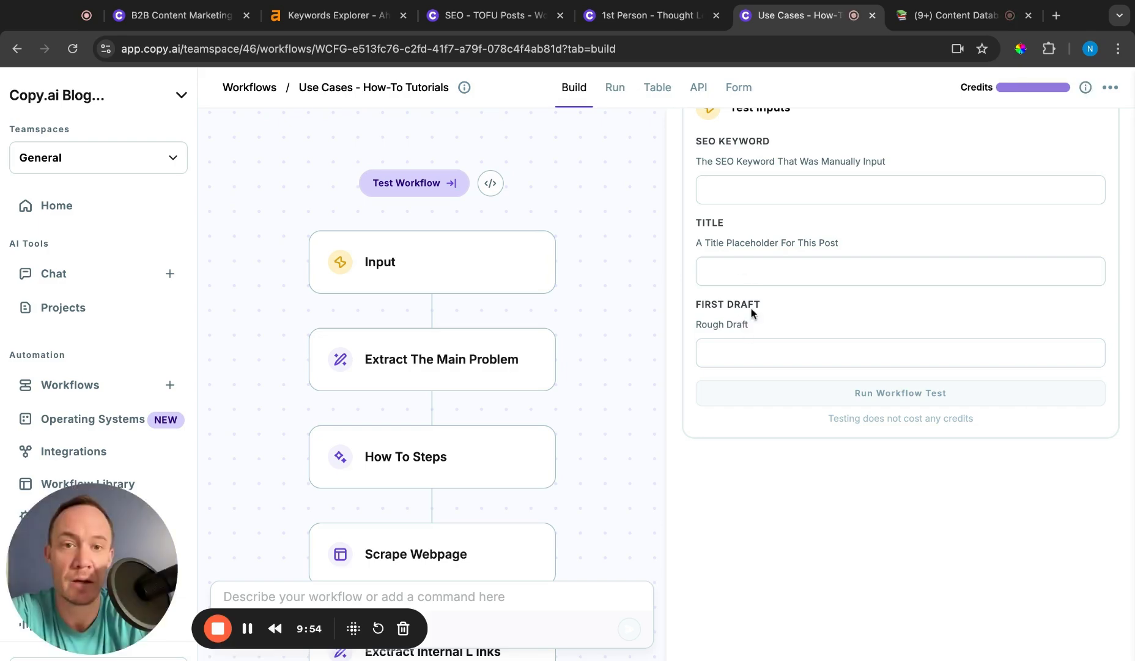
pyautogui.click(742, 346)
pyautogui.hotkey('ctrl', 'v')
# Copy the article title from Notion and paste it into the workflow's Title input.
pyautogui.click(930, 18)
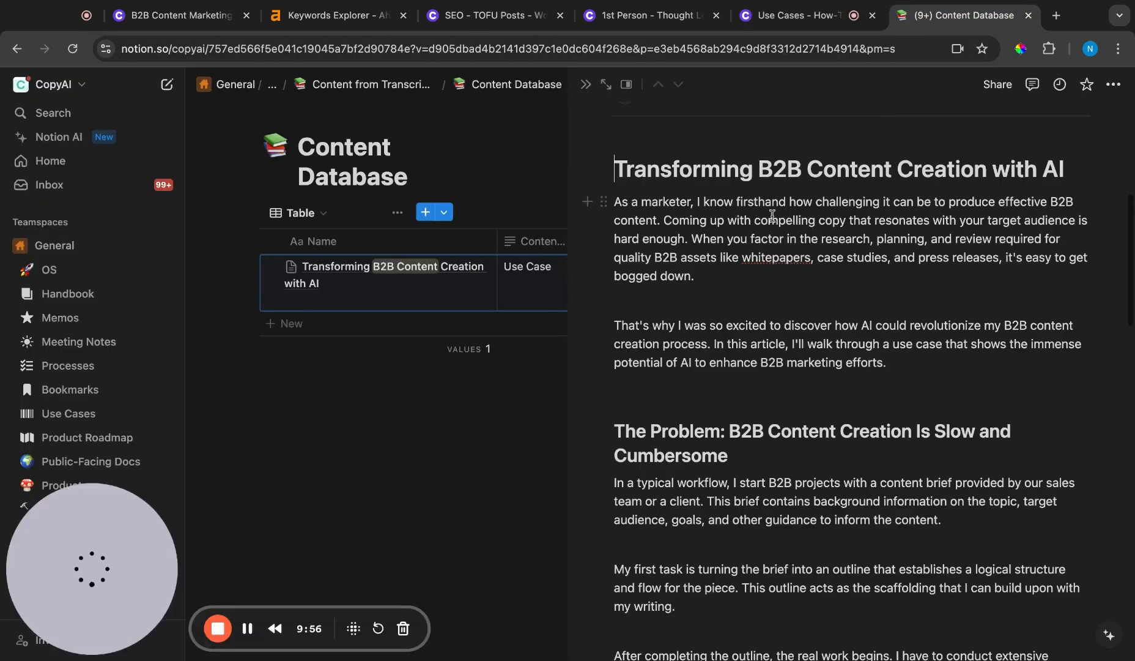
pyautogui.tripleClick(751, 163)
pyautogui.hotkey('ctrl', 'c')
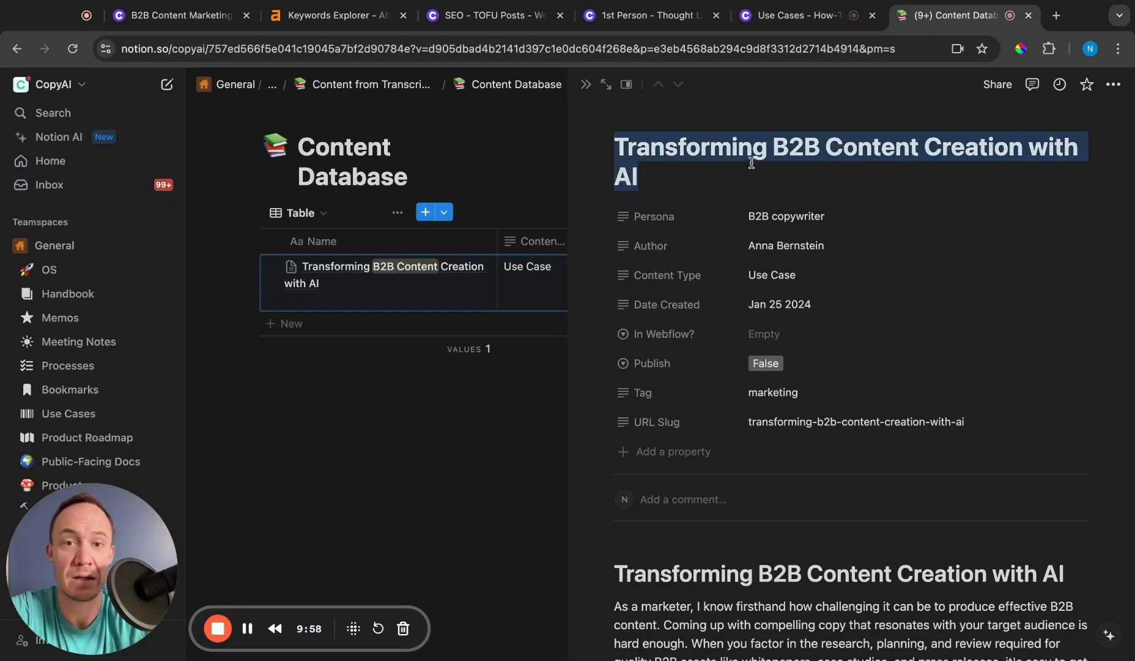
pyautogui.click(803, 16)
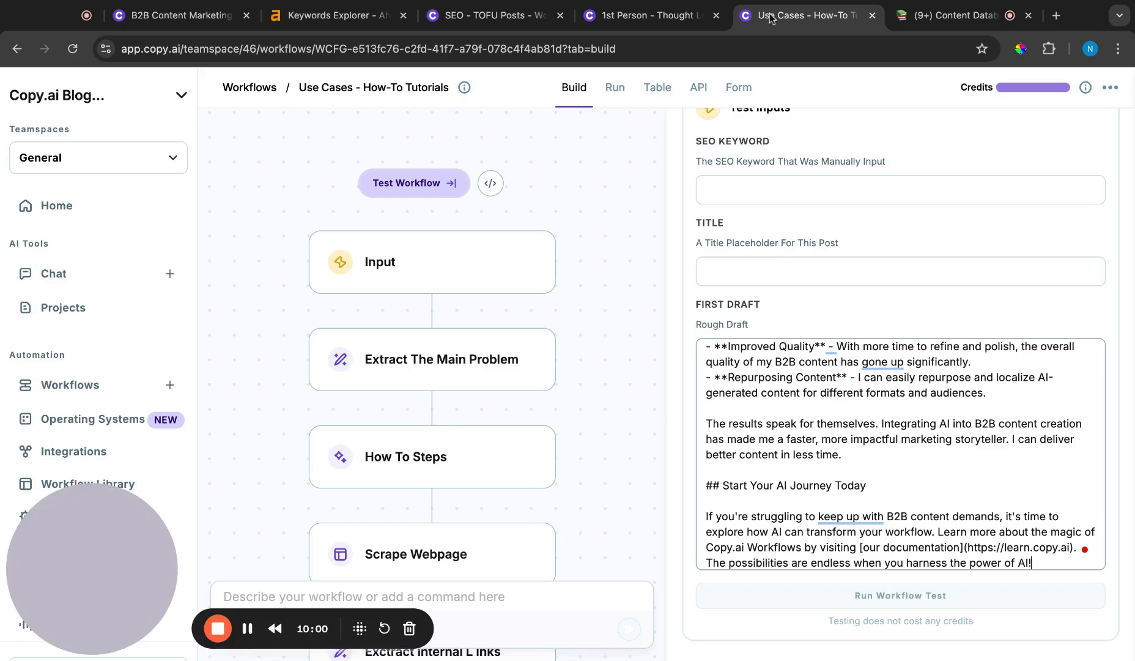
pyautogui.click(772, 266)
pyautogui.hotkey('ctrl', 'v')
# Enter 'b2b content' as the SEO keyword, run the workflow test and view the runs table.
pyautogui.click(770, 191)
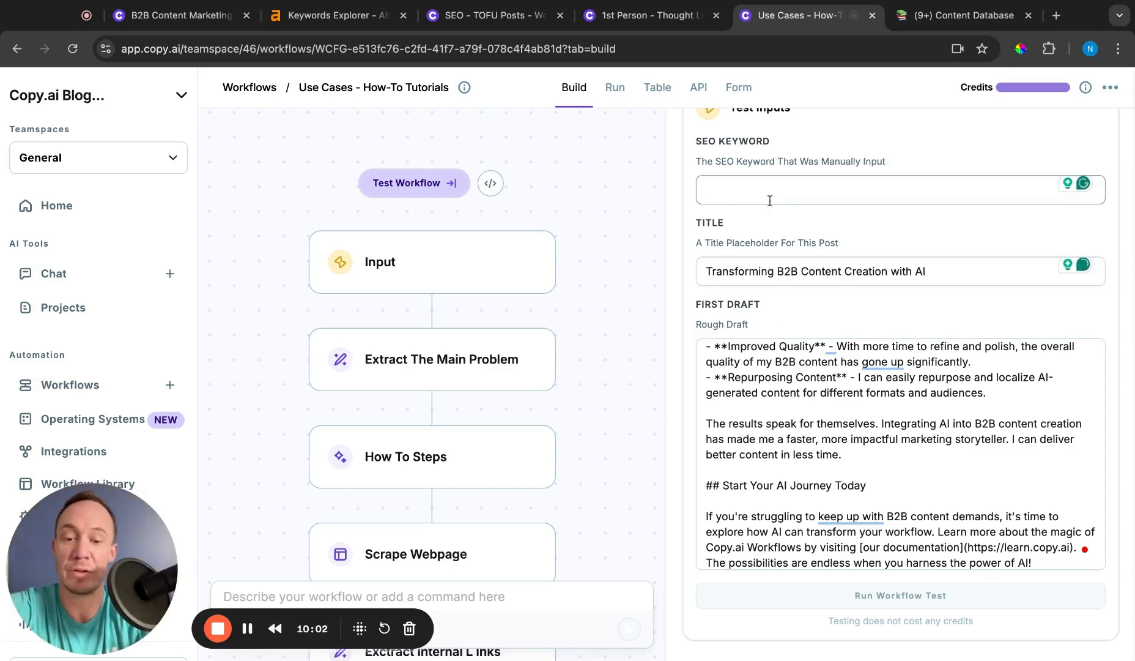
pyautogui.write('b2b content')
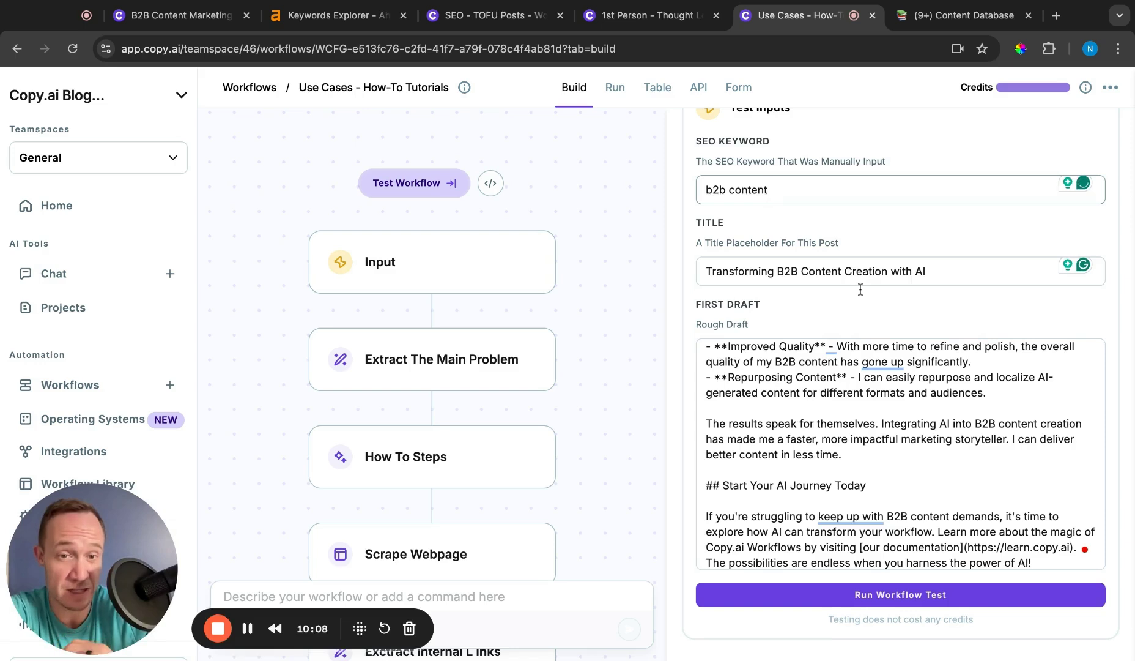
pyautogui.click(779, 601)
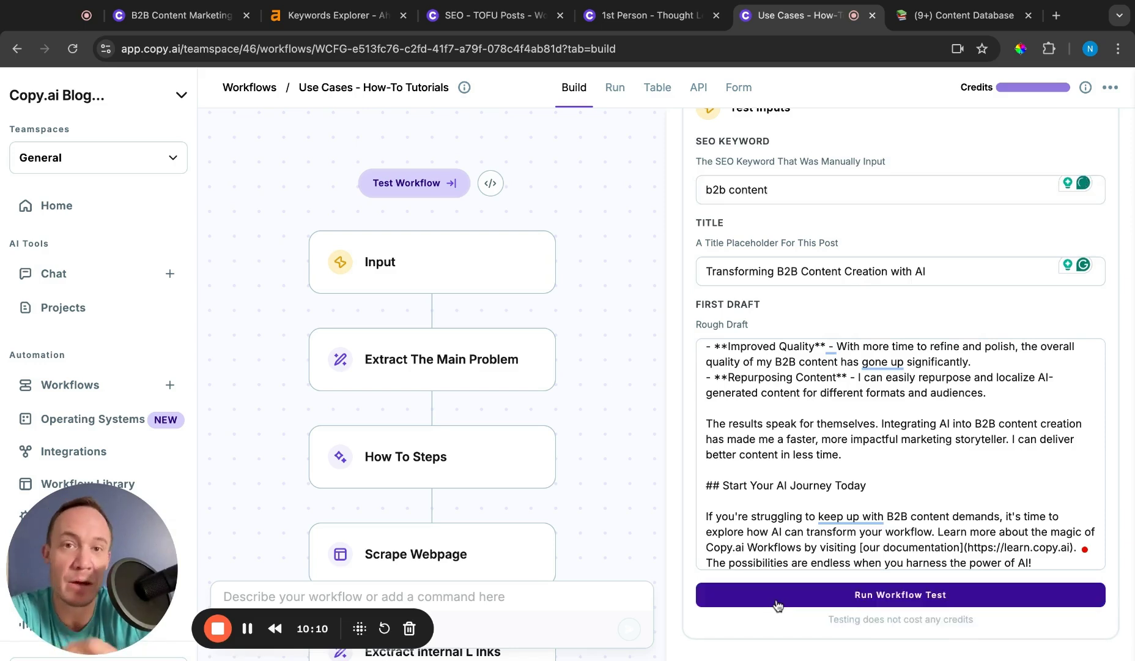
pyautogui.click(649, 92)
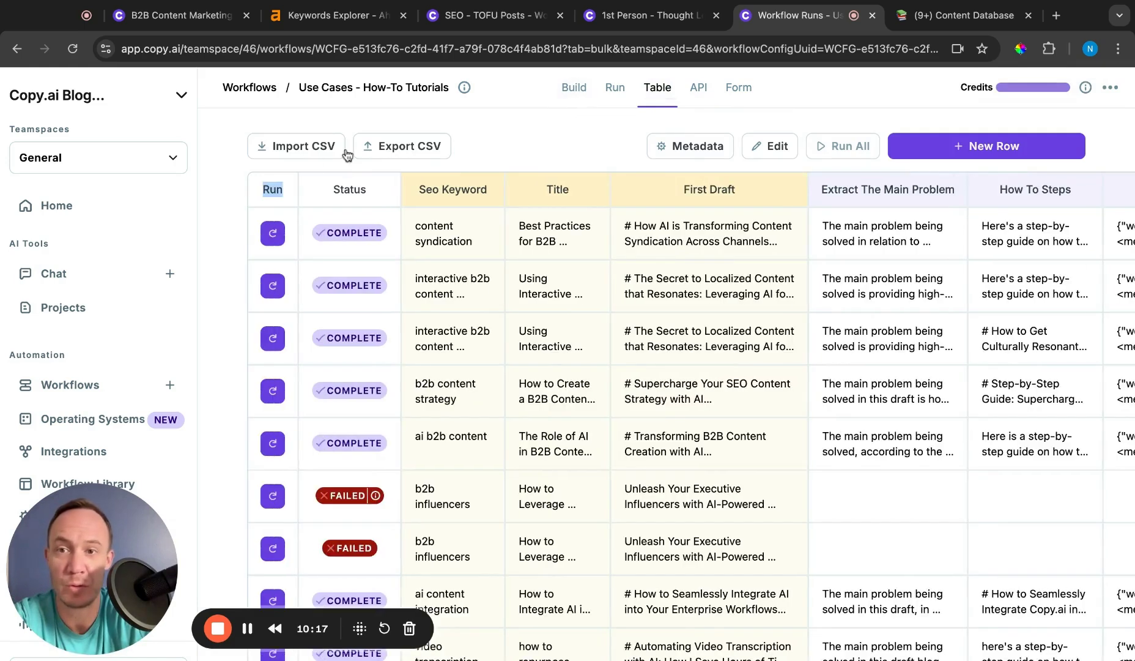
pyautogui.click(227, 233)
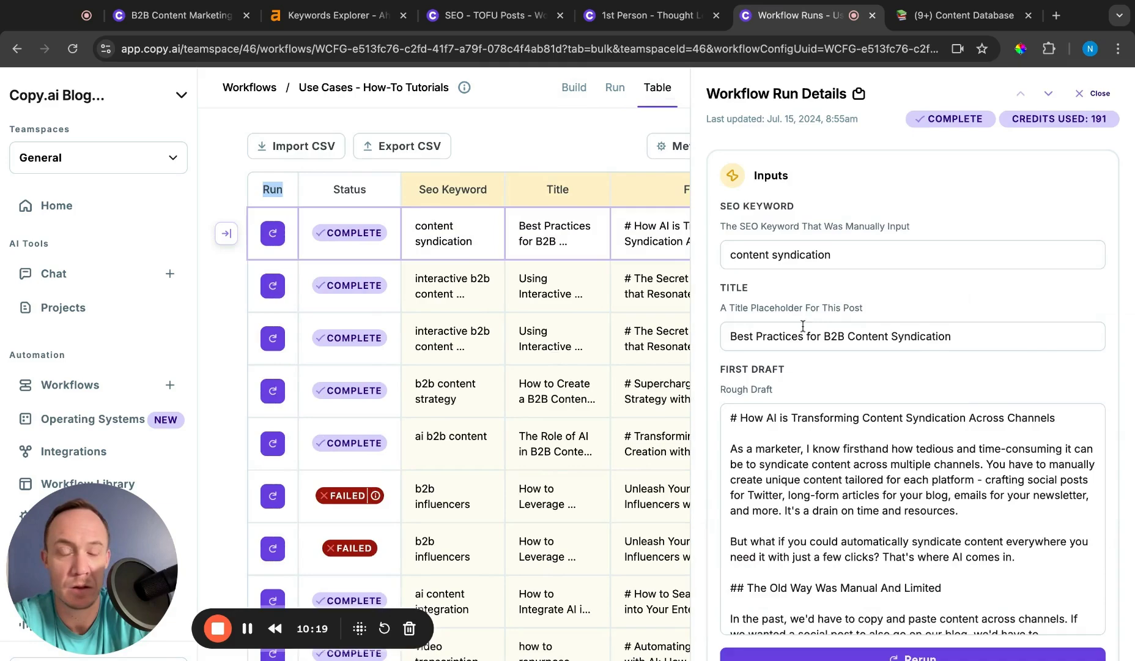
pyautogui.scroll(-10, 852, 210)
pyautogui.scroll(-10, 852, 210)
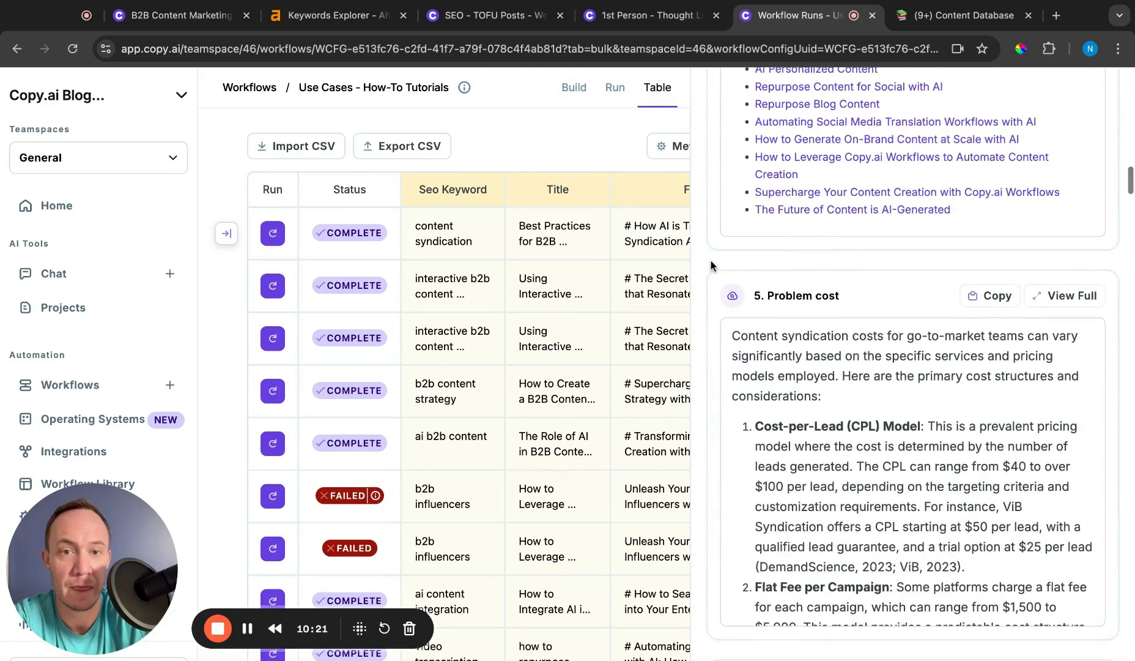
pyautogui.scroll(5, 714, 263)
pyautogui.scroll(2, 710, 265)
pyautogui.scroll(1, 710, 265)
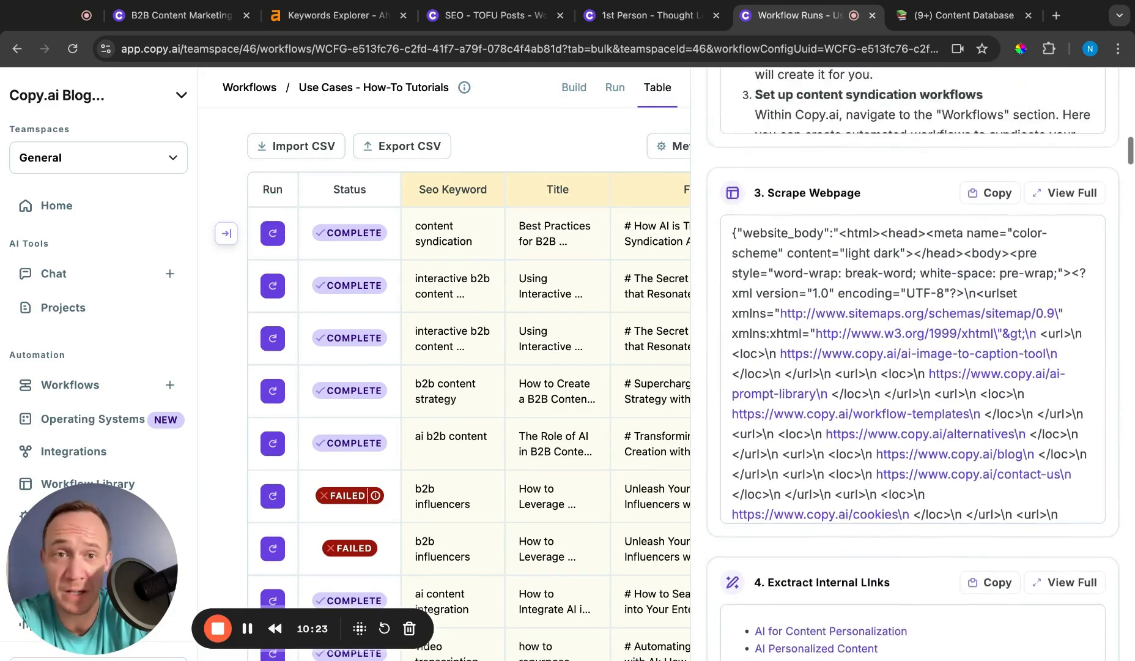
pyautogui.scroll(1, 710, 265)
pyautogui.scroll(4, 710, 265)
pyautogui.scroll(2, 710, 265)
pyautogui.scroll(4, 913, 366)
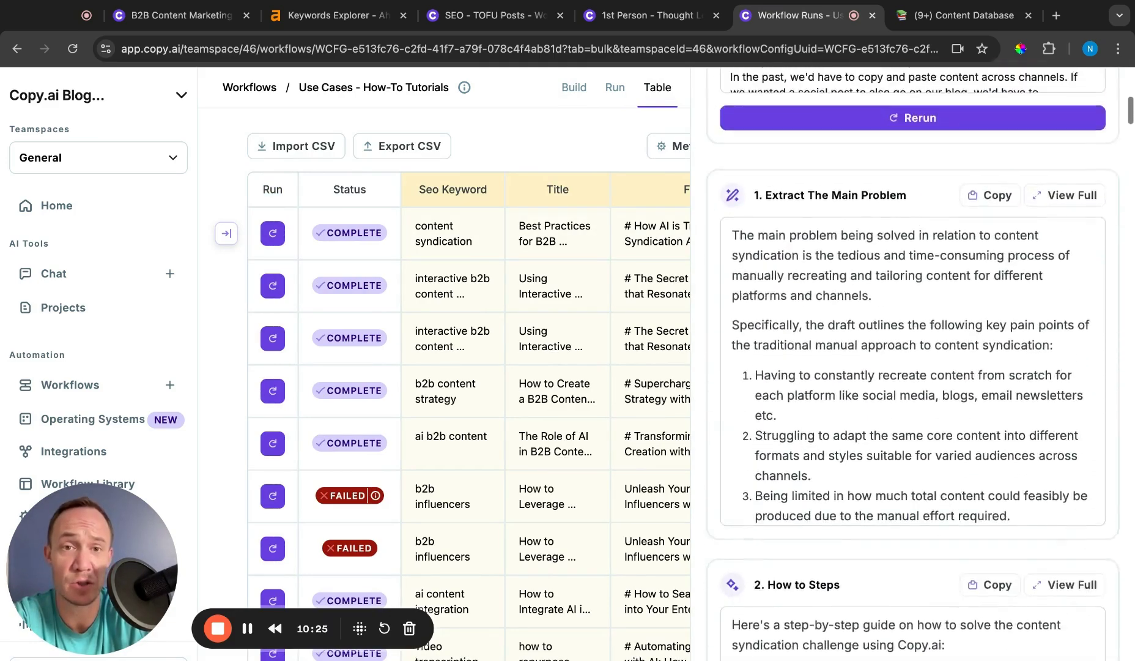
pyautogui.scroll(1, 913, 366)
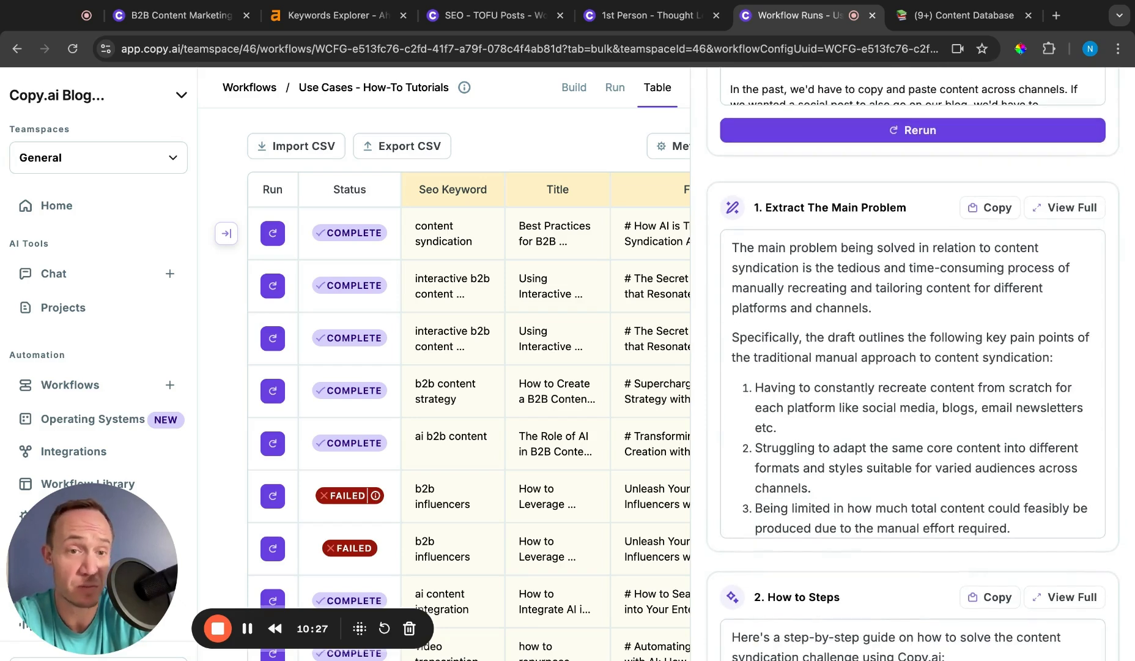
pyautogui.scroll(-5, 914, 366)
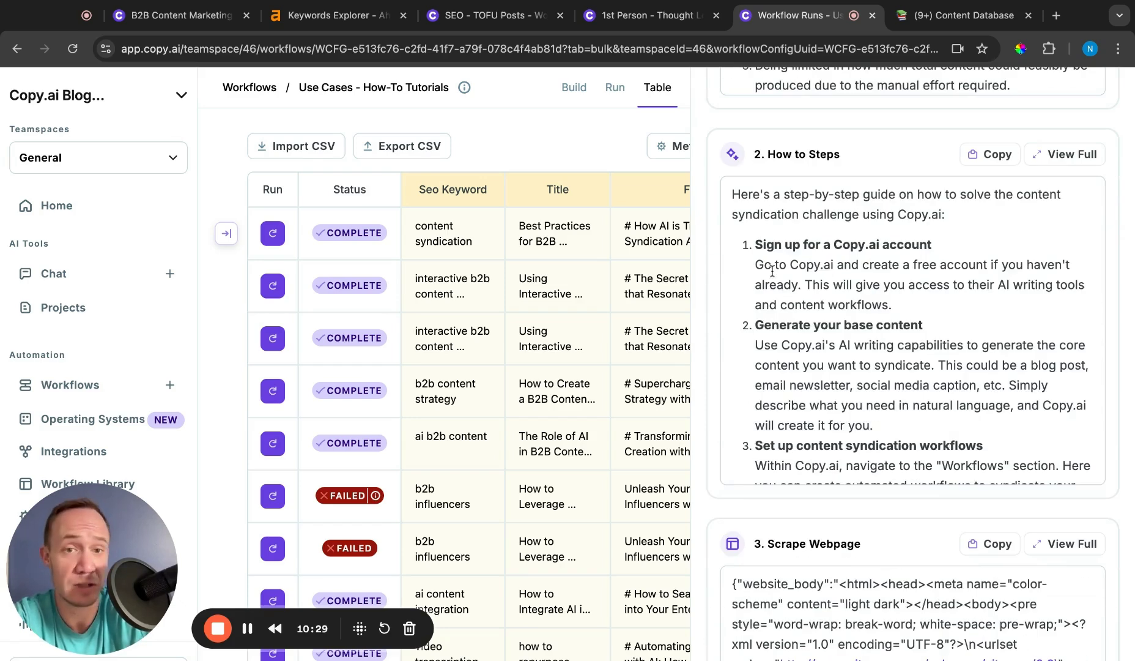
pyautogui.scroll(-1, 772, 271)
pyautogui.scroll(-3, 773, 270)
pyautogui.scroll(-2, 773, 271)
pyautogui.scroll(-3, 772, 271)
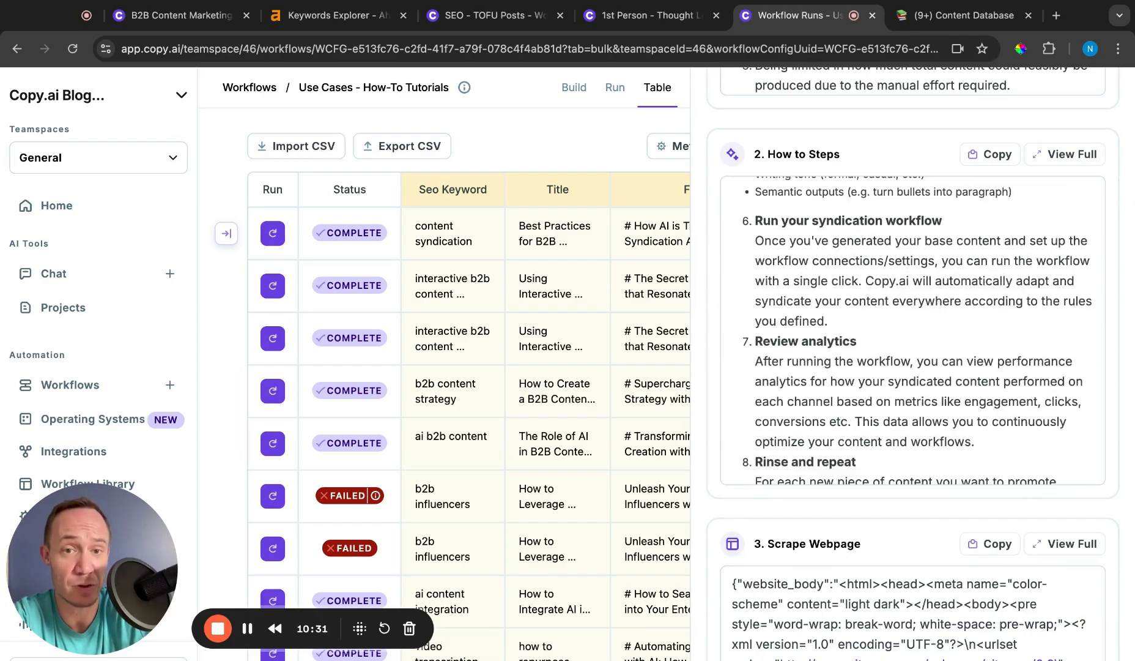
pyautogui.scroll(-1, 710, 291)
pyautogui.scroll(-5, 710, 291)
pyautogui.scroll(1, 710, 291)
pyautogui.scroll(-1, 710, 291)
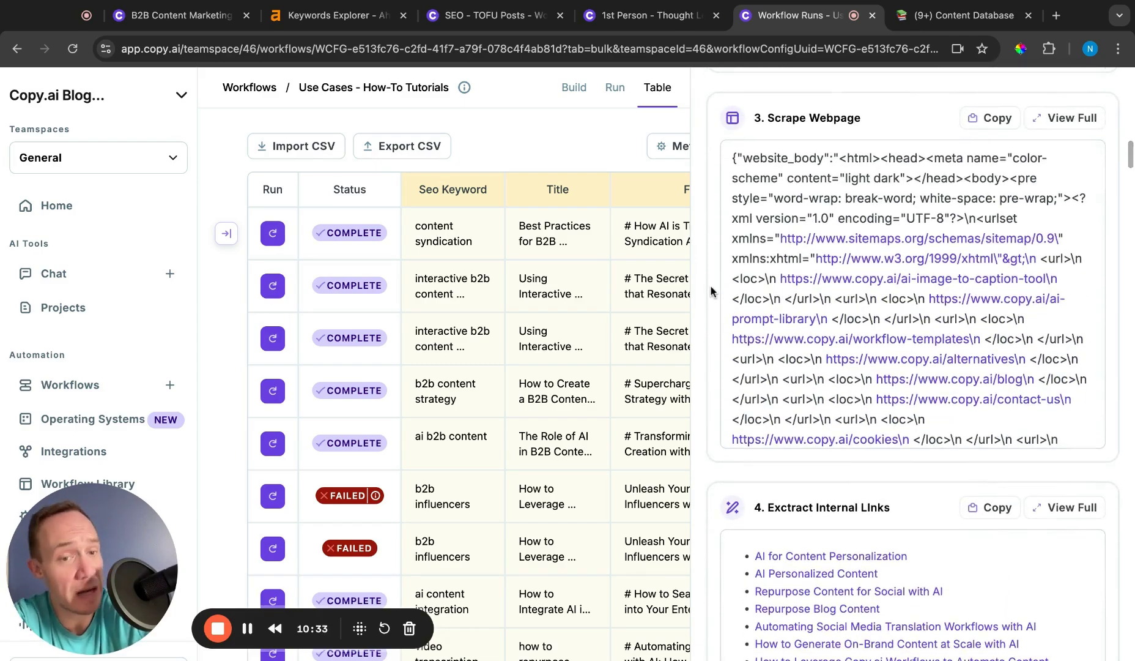
pyautogui.scroll(-5, 710, 291)
pyautogui.scroll(-1, 710, 291)
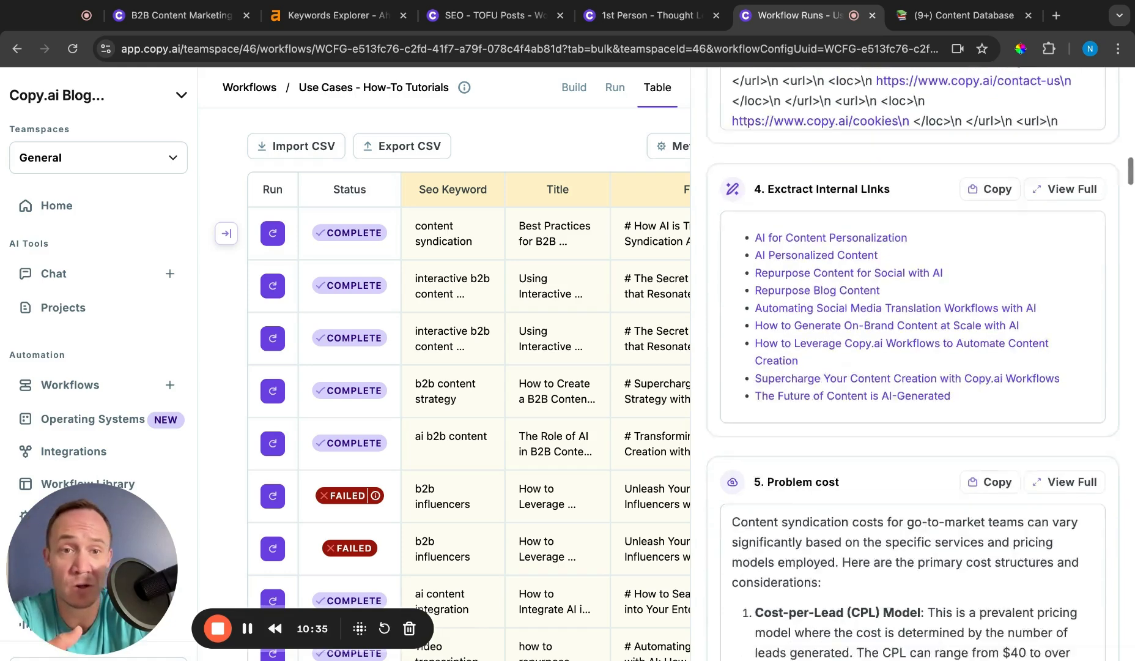
pyautogui.scroll(-1, 914, 364)
pyautogui.scroll(-6, 914, 364)
pyautogui.scroll(-2, 914, 364)
pyautogui.scroll(2, 913, 364)
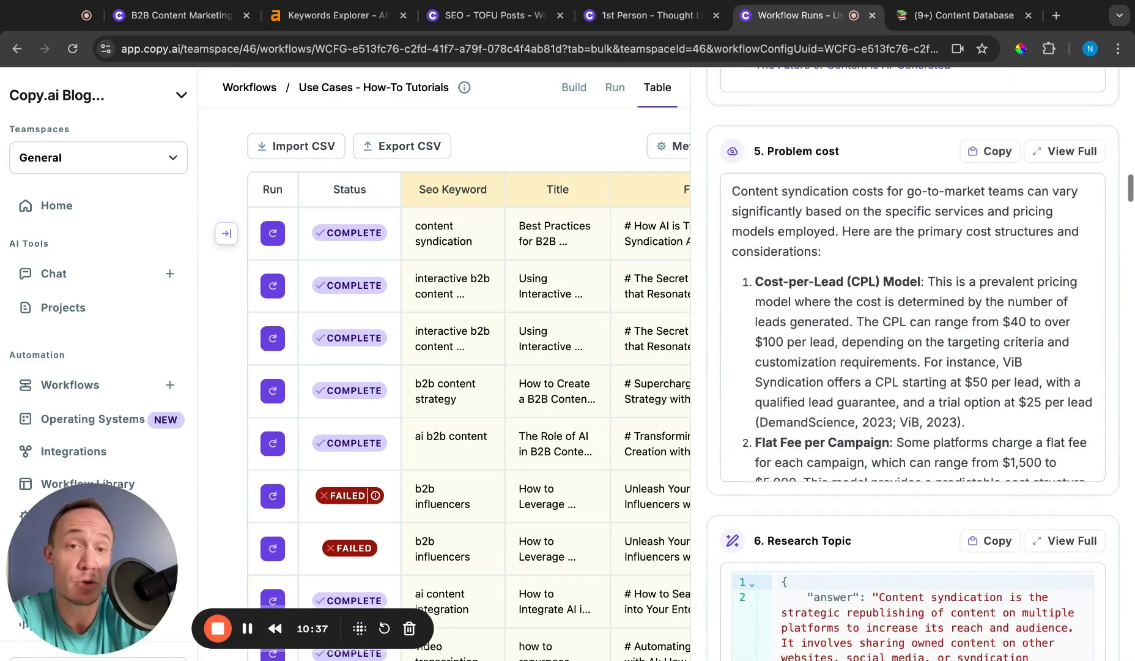
pyautogui.tripleClick(803, 234)
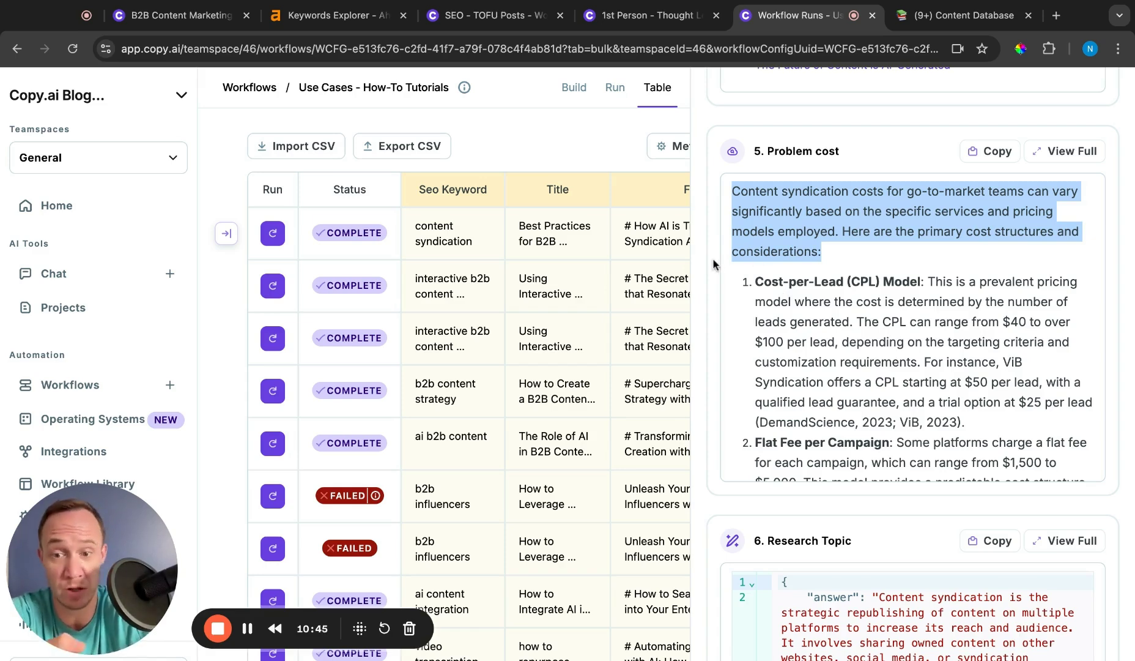
pyautogui.scroll(-5, 713, 264)
pyautogui.scroll(-3, 714, 263)
pyautogui.scroll(-2, 714, 263)
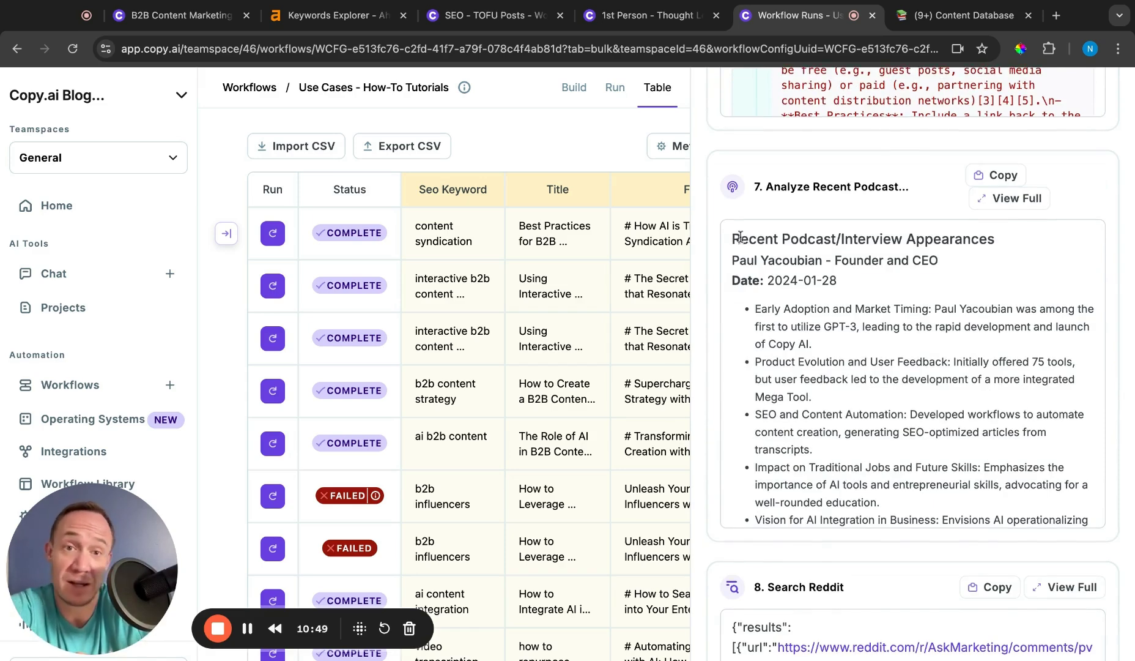
pyautogui.scroll(-2, 739, 236)
pyautogui.scroll(-1, 740, 236)
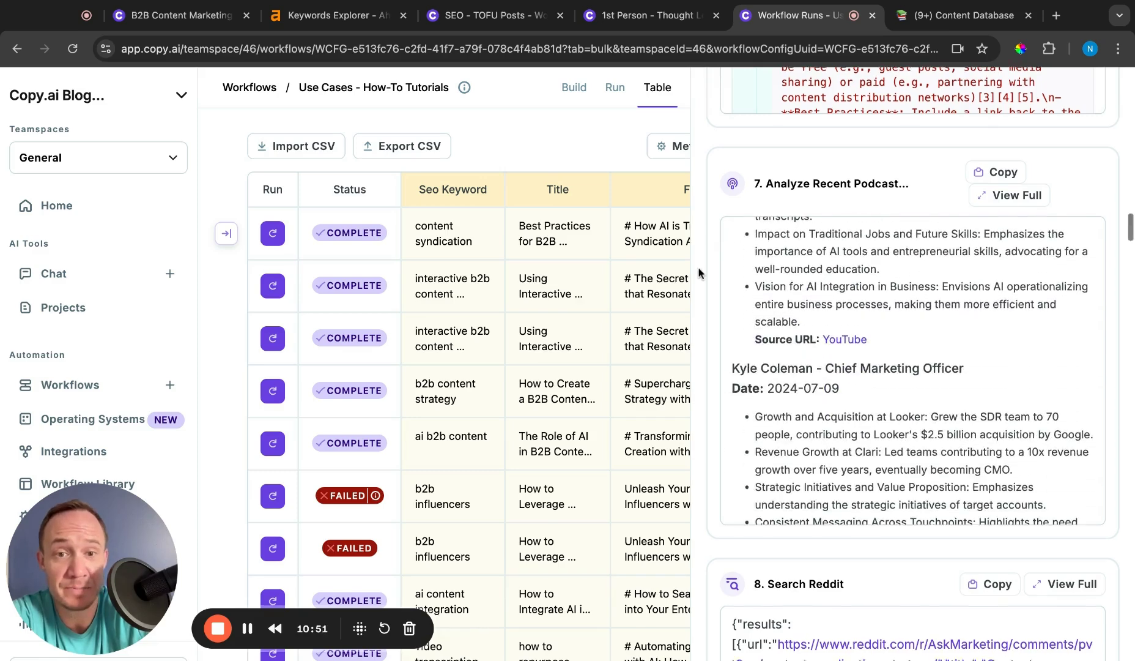
pyautogui.scroll(-5, 715, 306)
pyautogui.scroll(-1, 715, 306)
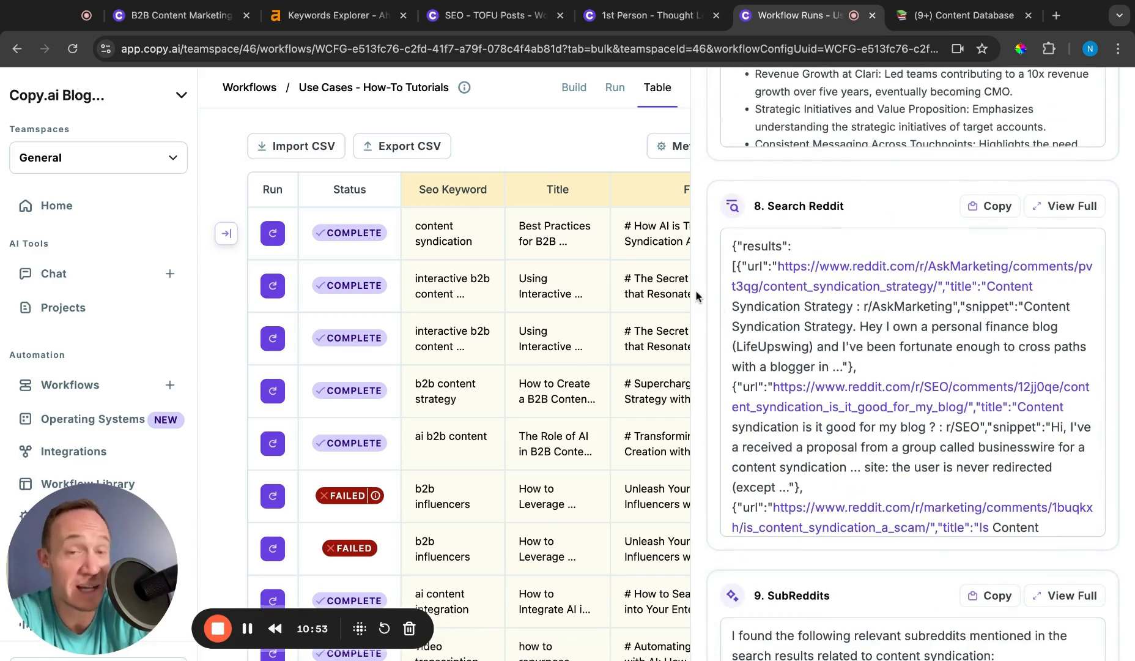
pyautogui.scroll(-4, 696, 295)
pyautogui.scroll(-1, 696, 295)
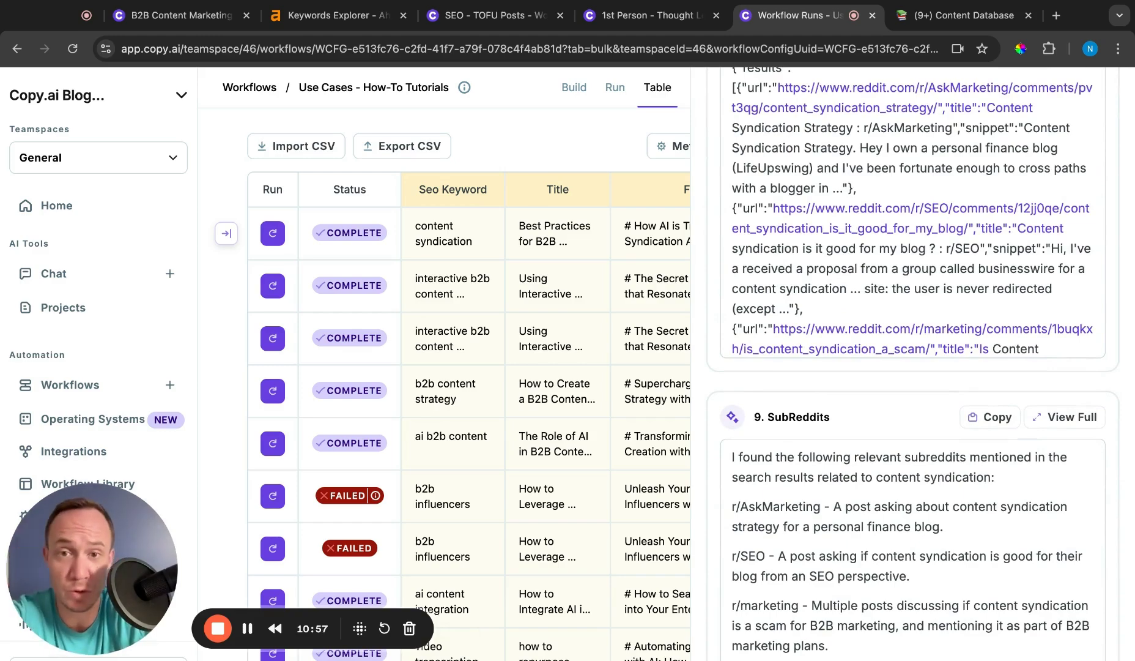
pyautogui.scroll(-3, 912, 355)
pyautogui.scroll(-5, 770, 222)
pyautogui.scroll(-8, 770, 222)
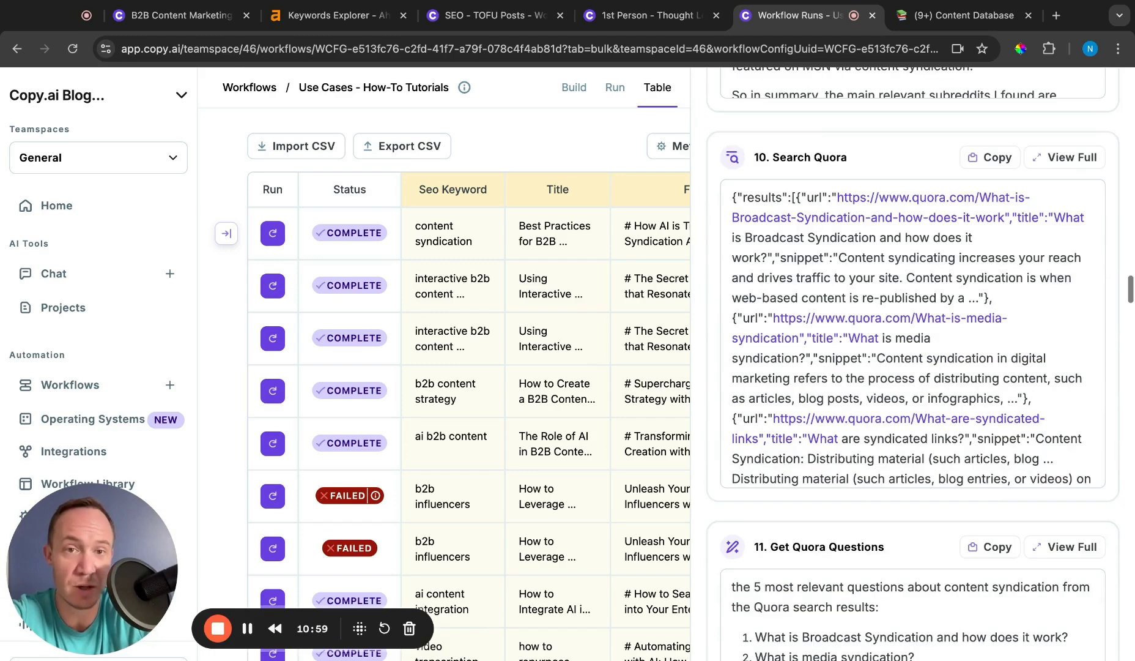
pyautogui.scroll(-1, 770, 223)
pyautogui.scroll(-2, 770, 223)
pyautogui.scroll(-5, 770, 223)
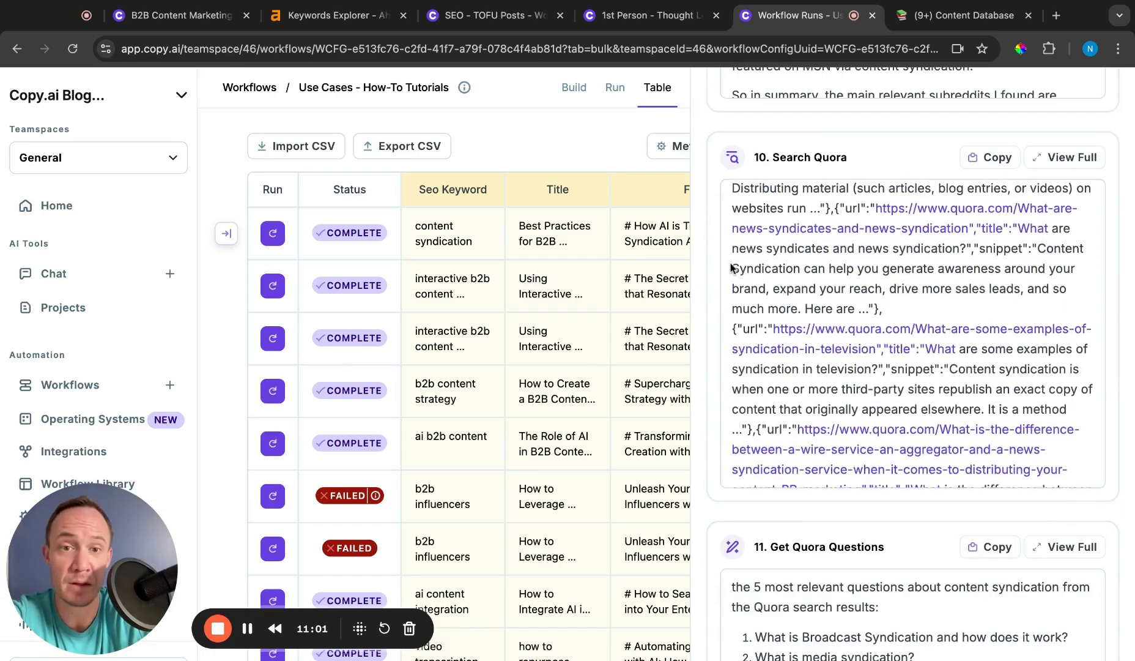
pyautogui.scroll(-8, 754, 266)
pyautogui.scroll(-2, 707, 275)
pyautogui.scroll(-1, 707, 275)
pyautogui.scroll(-4, 707, 275)
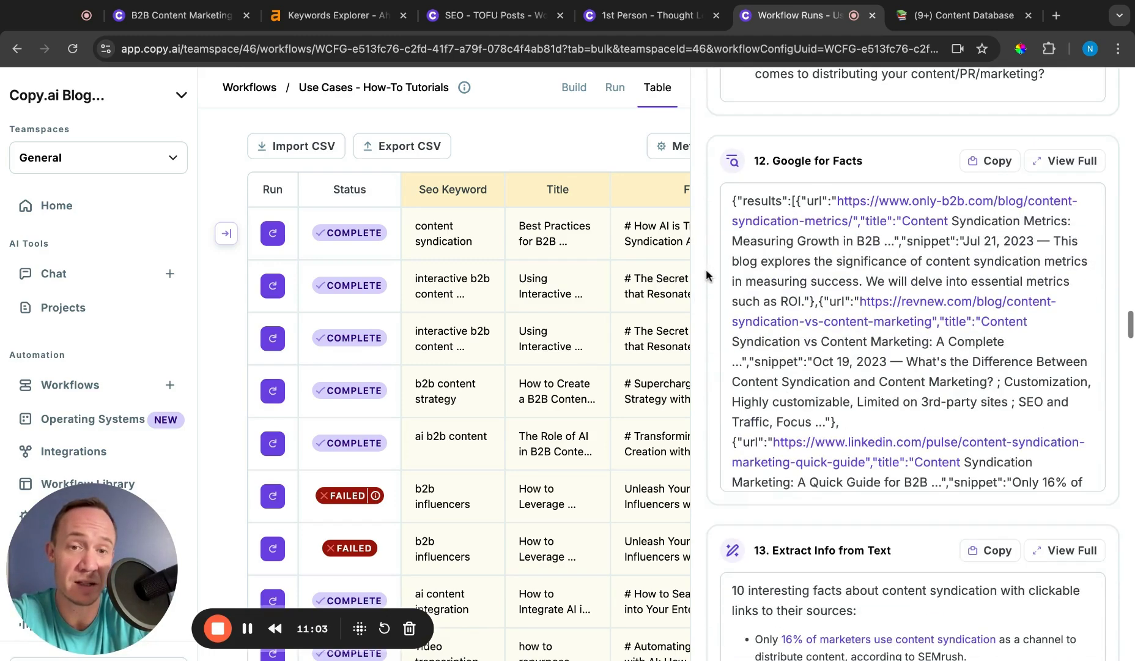
pyautogui.scroll(-3, 707, 275)
pyautogui.scroll(-1, 707, 275)
pyautogui.scroll(-3, 914, 355)
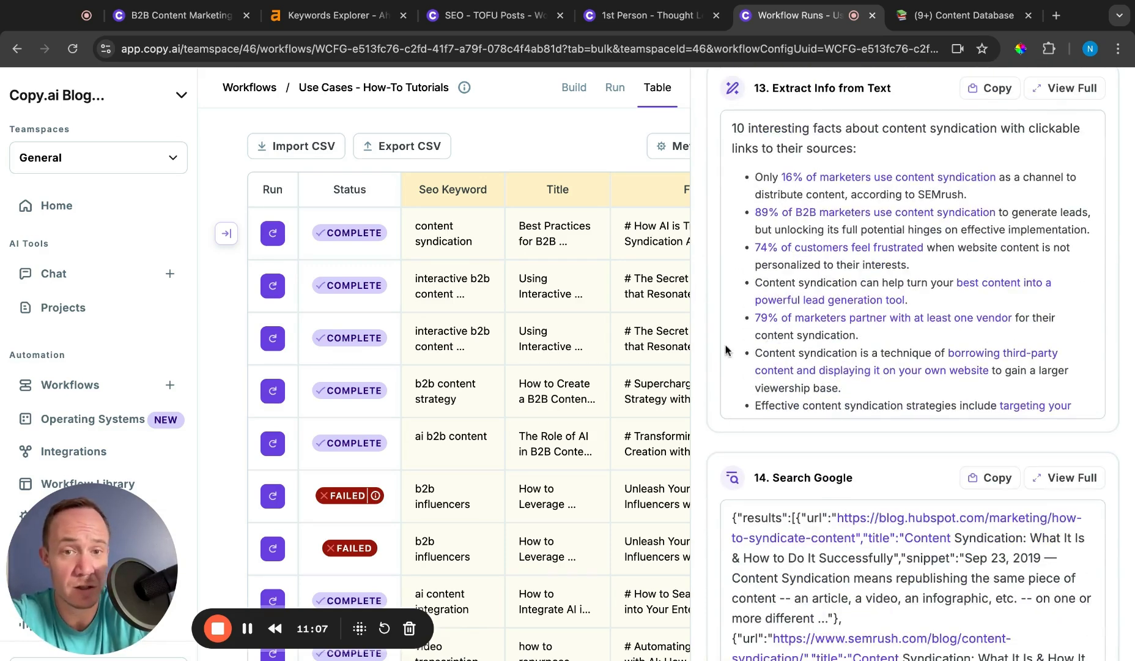
pyautogui.scroll(-3, 767, 342)
pyautogui.scroll(-5, 721, 360)
pyautogui.scroll(-2, 721, 360)
pyautogui.scroll(-4, 720, 362)
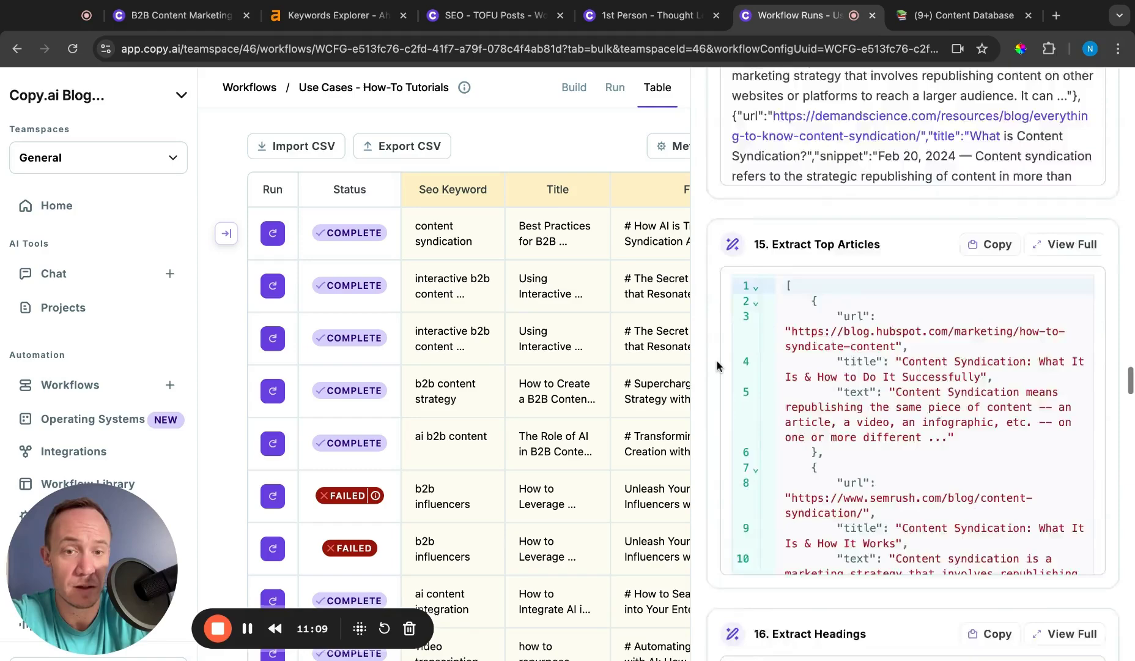
pyautogui.scroll(-4, 718, 364)
pyautogui.scroll(-4, 718, 364)
pyautogui.scroll(-3, 717, 366)
pyautogui.scroll(-1, 717, 365)
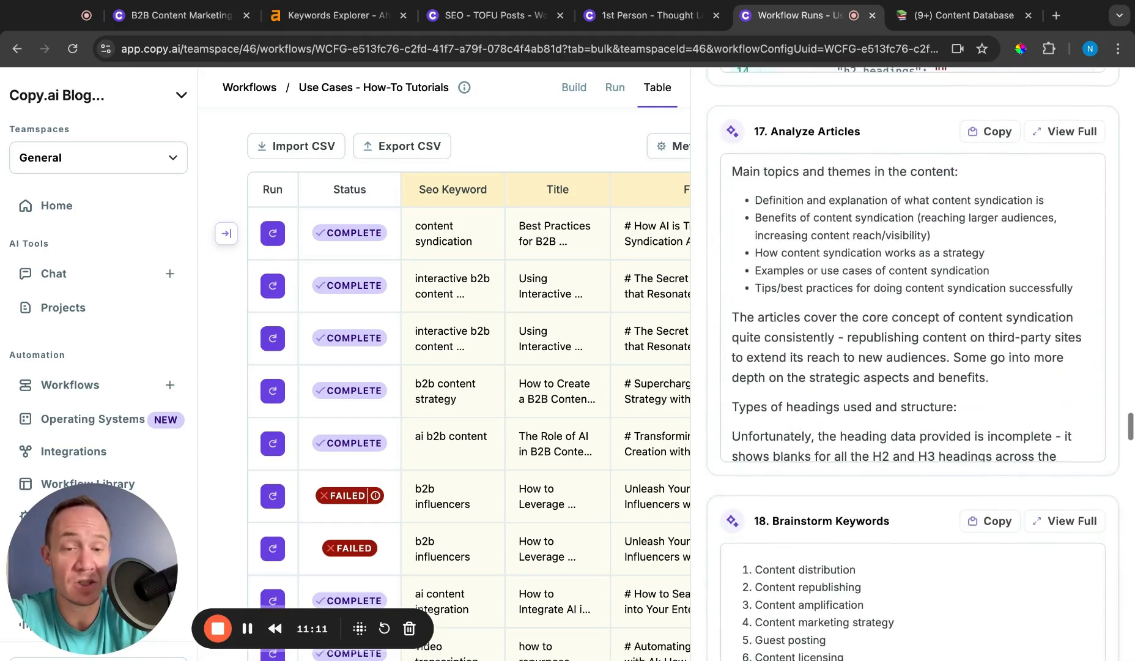
pyautogui.scroll(-1, 717, 365)
pyautogui.scroll(-6, 716, 366)
pyautogui.scroll(-2, 716, 366)
pyautogui.scroll(-4, 723, 293)
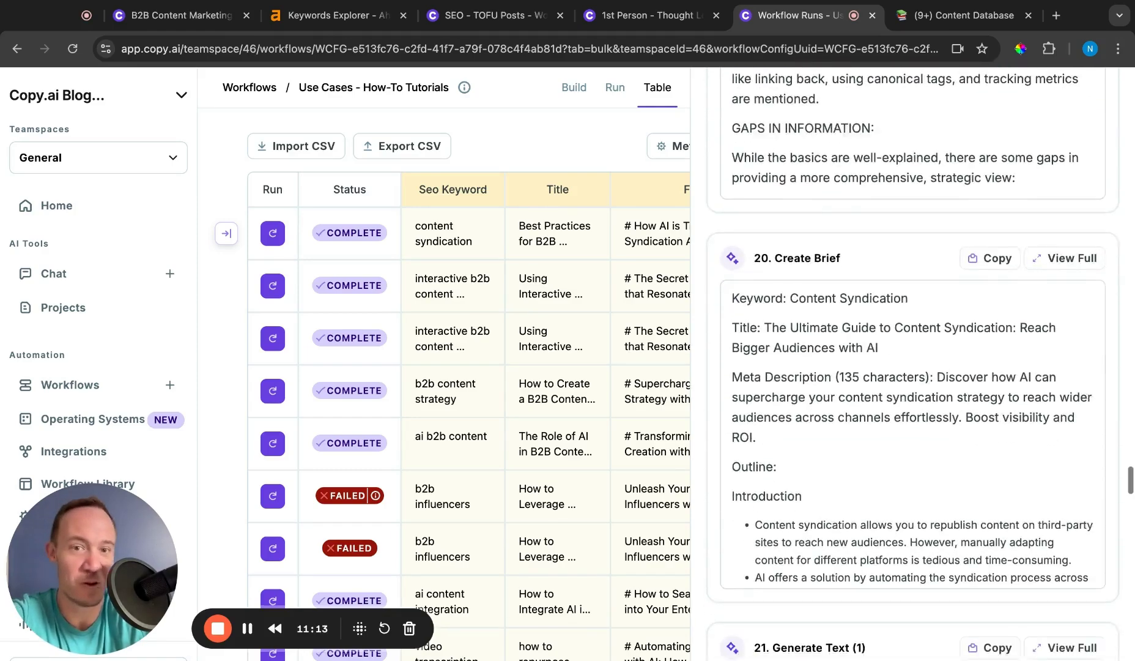
pyautogui.scroll(1, 723, 293)
pyautogui.scroll(2, 723, 292)
pyautogui.scroll(-3, 723, 293)
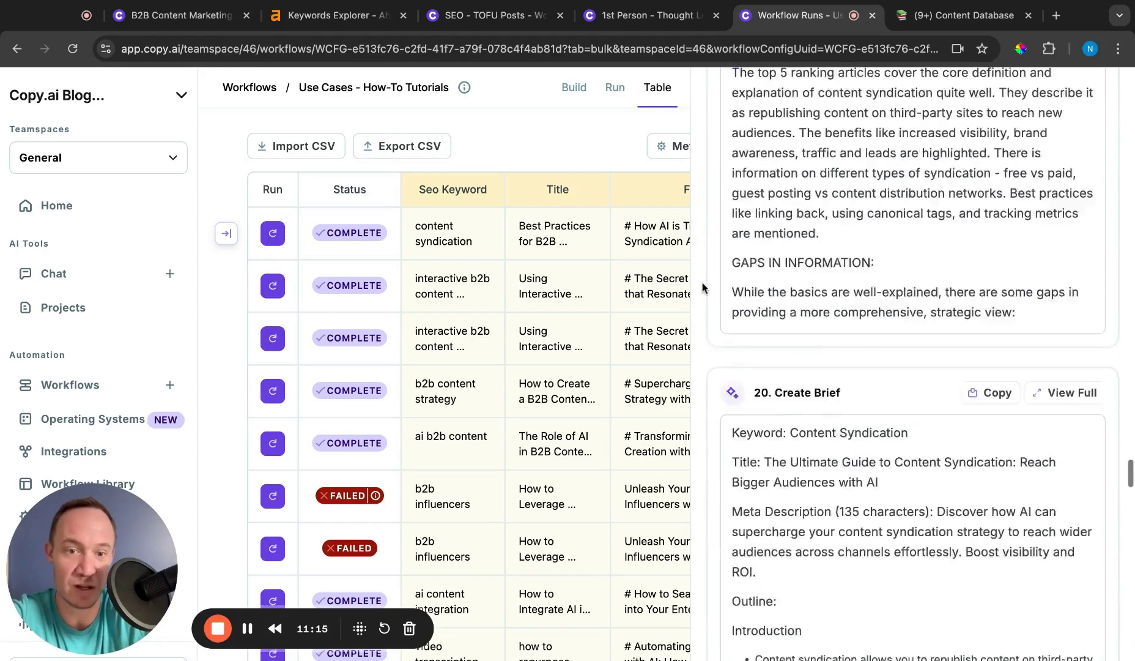
pyautogui.scroll(-8, 702, 286)
pyautogui.scroll(-2, 703, 285)
pyautogui.scroll(-6, 703, 287)
pyautogui.scroll(-4, 702, 286)
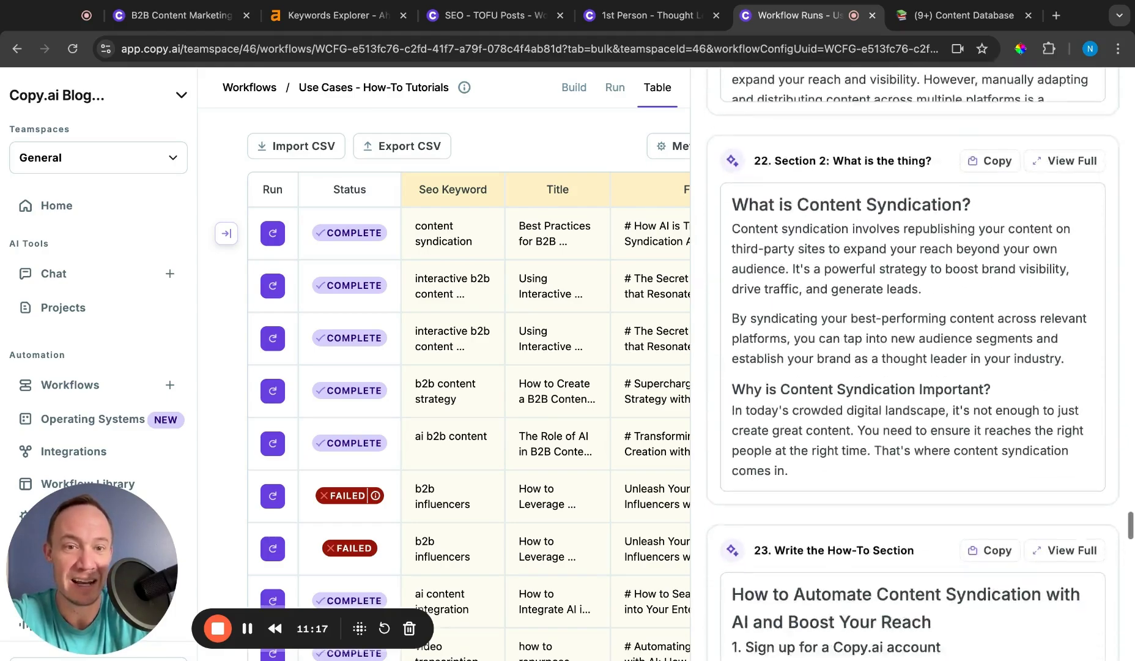
pyautogui.scroll(-2, 702, 286)
pyautogui.scroll(-4, 703, 286)
pyautogui.scroll(-5, 703, 285)
pyautogui.scroll(-4, 912, 355)
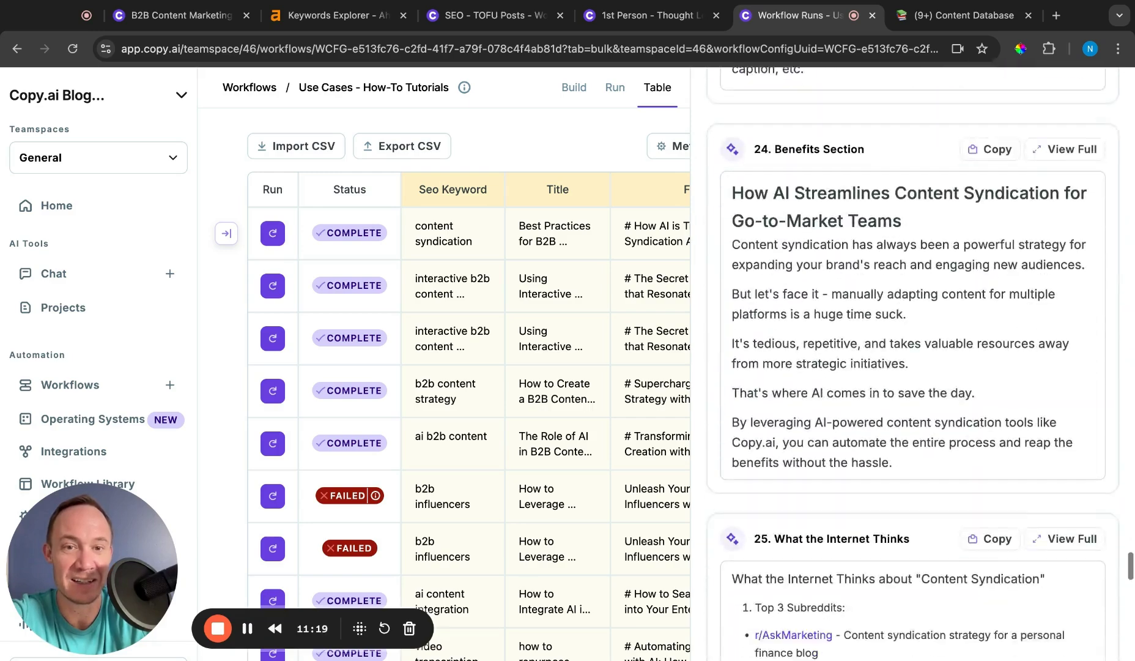
pyautogui.scroll(-4, 912, 355)
pyautogui.scroll(-4, 912, 355)
pyautogui.scroll(-5, 912, 355)
pyautogui.scroll(-5, 912, 355)
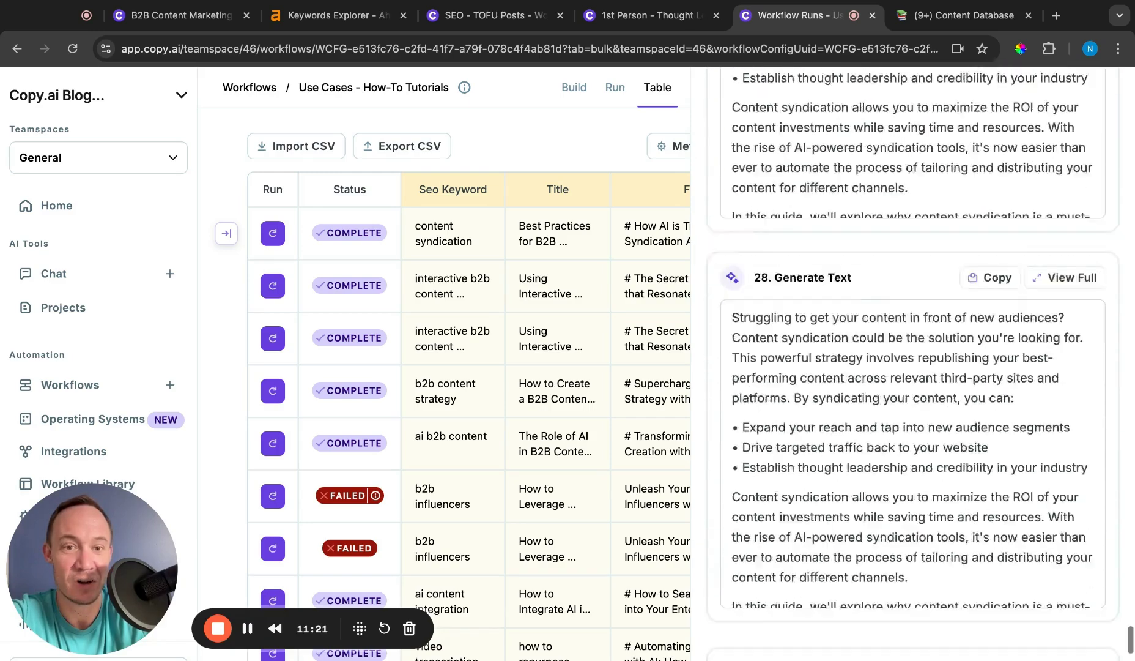
pyautogui.scroll(-2, 912, 355)
pyautogui.scroll(3, 912, 356)
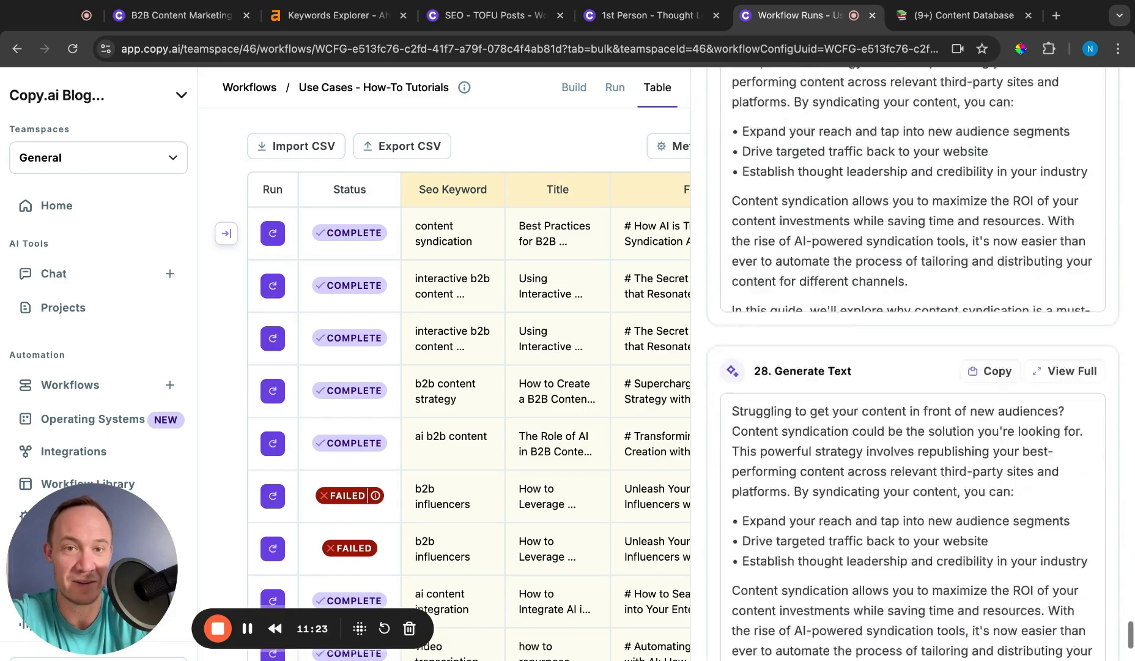
pyautogui.scroll(3, 912, 355)
pyautogui.scroll(4, 912, 355)
pyautogui.scroll(4, 912, 356)
pyautogui.scroll(2, 912, 356)
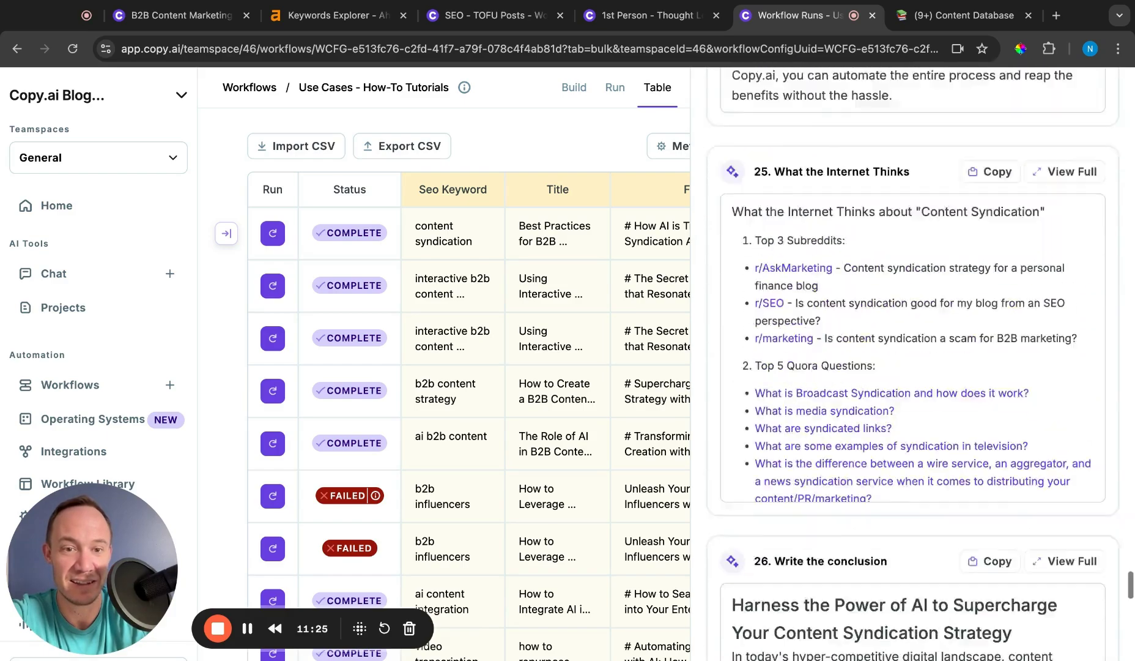
pyautogui.scroll(3, 911, 355)
pyautogui.scroll(4, 912, 356)
pyautogui.scroll(5, 912, 355)
pyautogui.scroll(4, 989, 233)
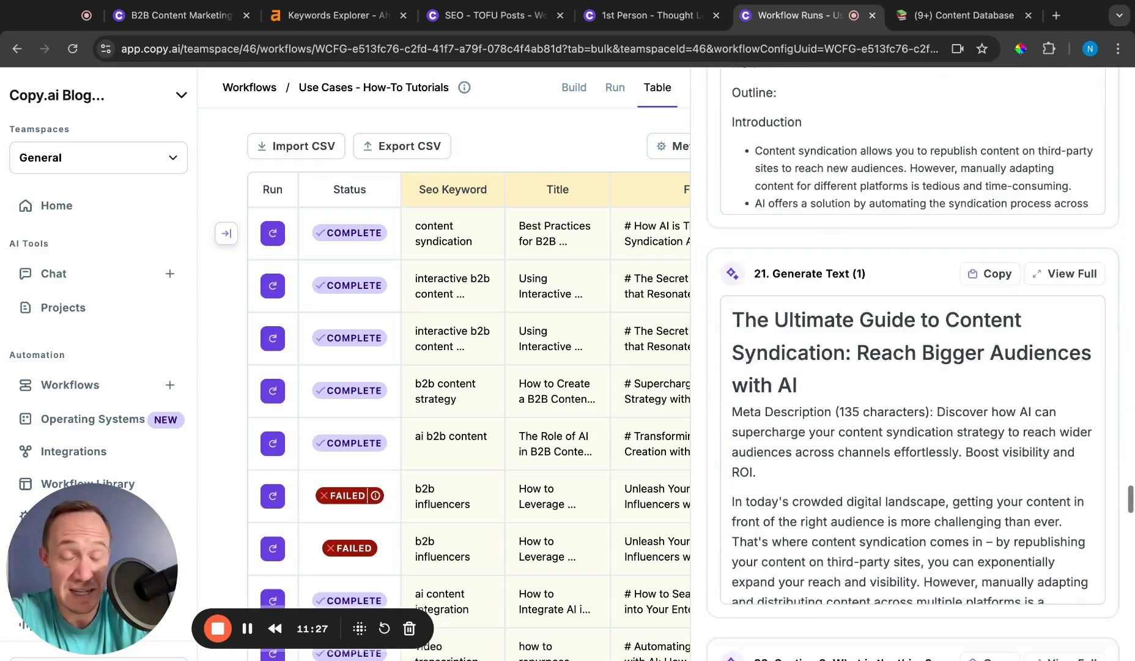
pyautogui.scroll(3, 989, 232)
pyautogui.scroll(-4, 989, 232)
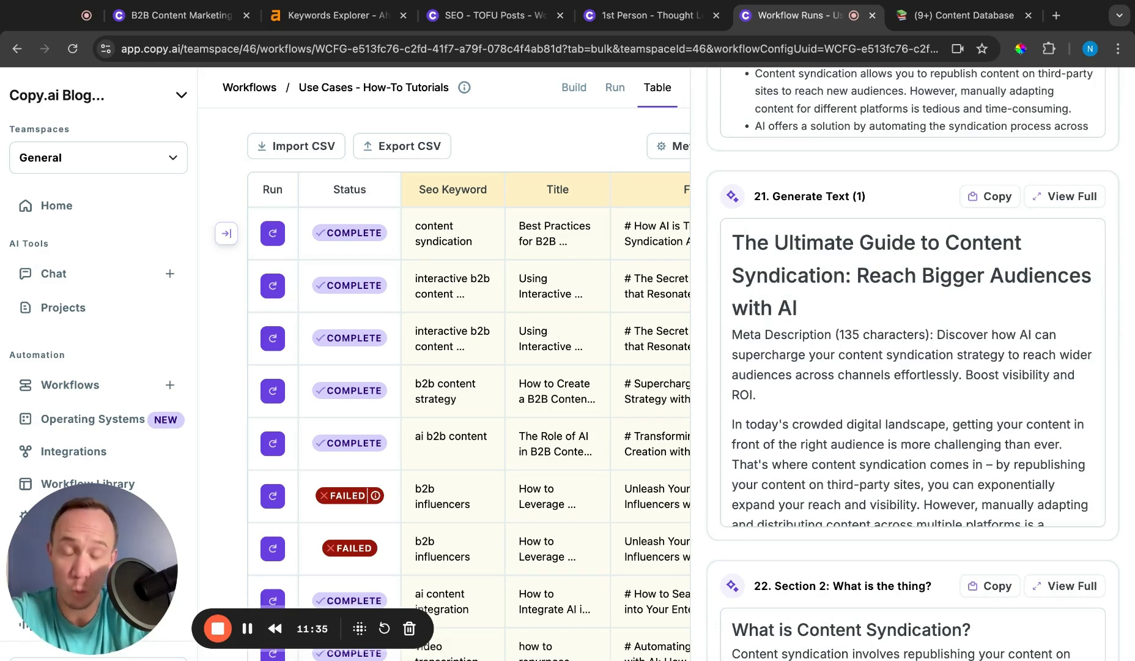
pyautogui.click(940, 16)
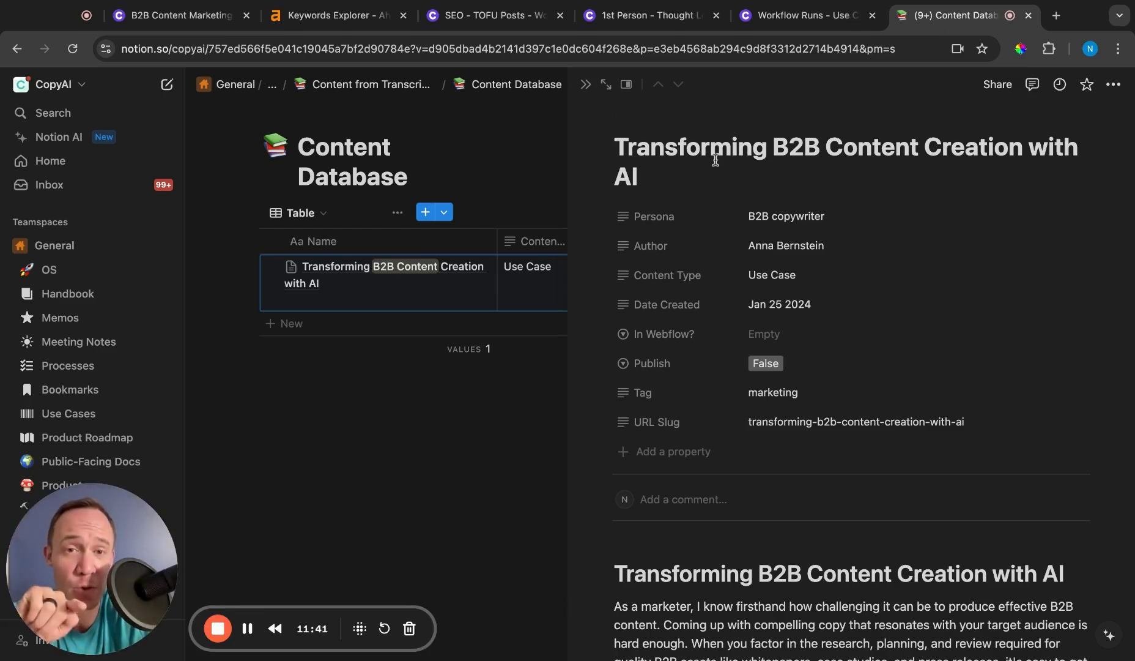
pyautogui.press('Up')
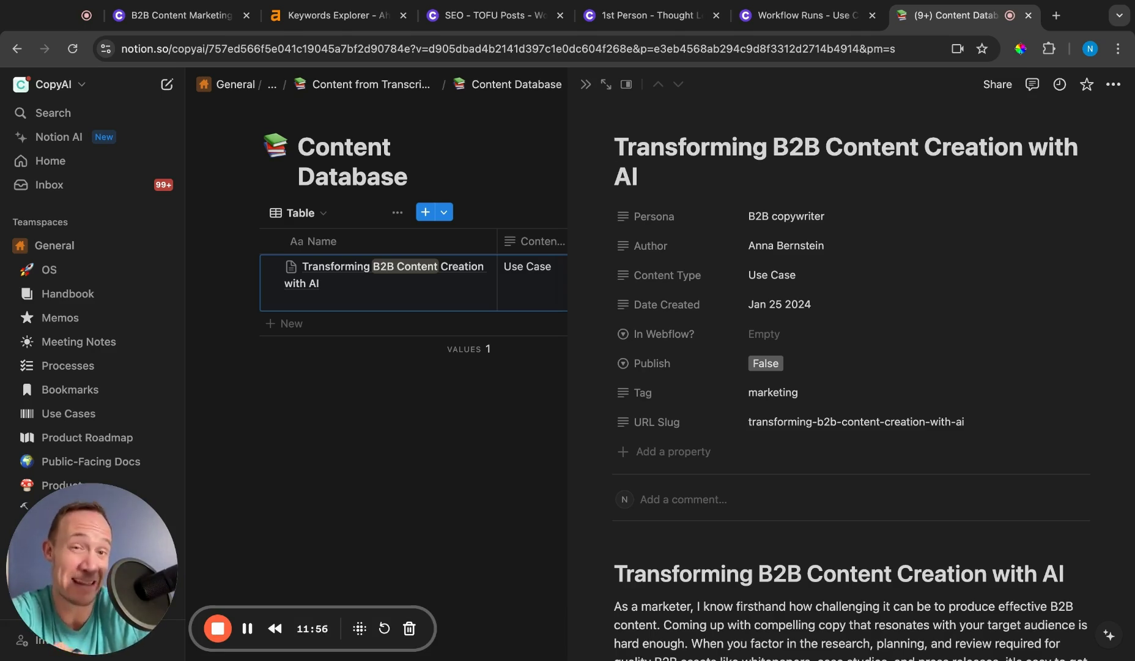
pyautogui.click(798, 16)
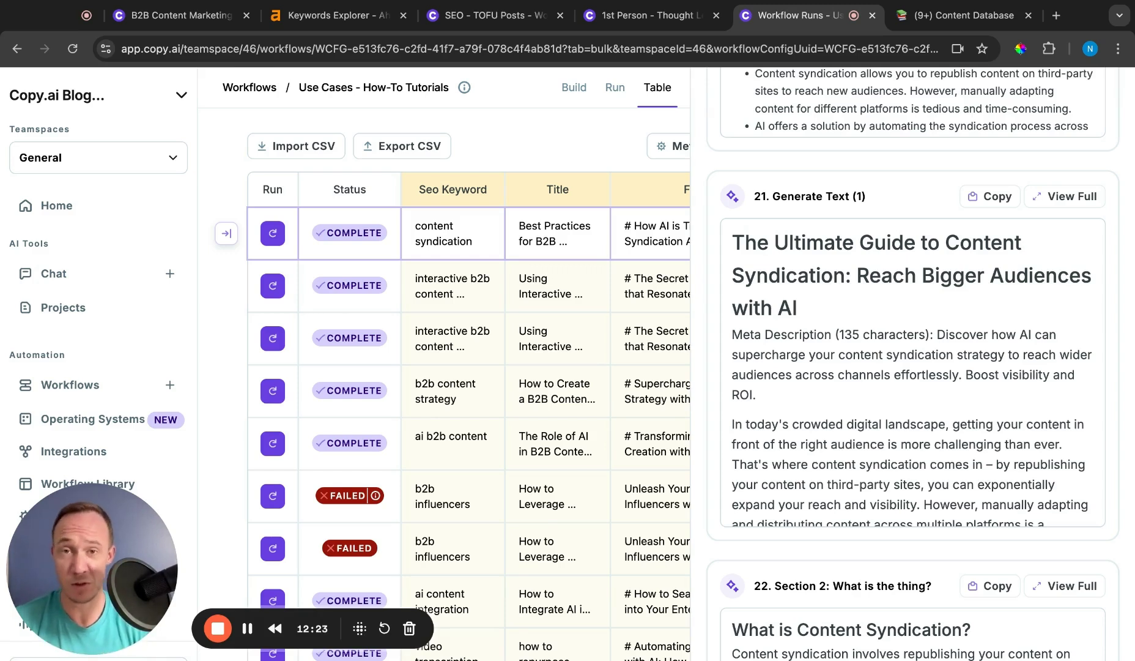
pyautogui.moveTo(426, 232)
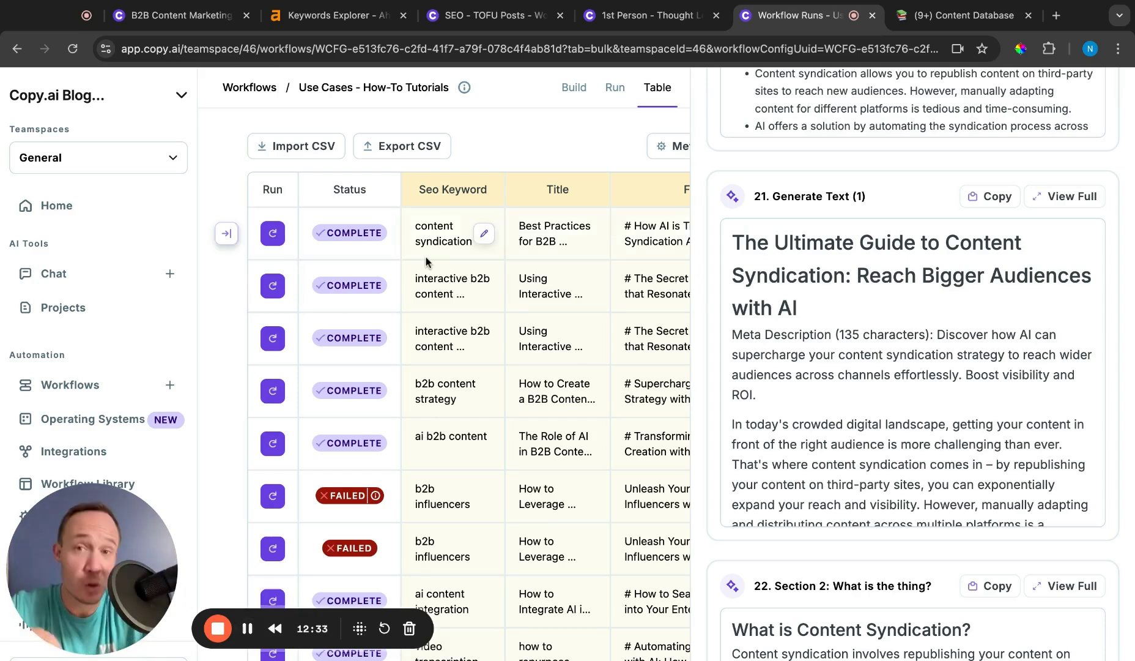
# Return via the SEO - TOFU Posts tab to the B2B Content Marketing Guide chat with its keyword list.
pyautogui.click(464, 18)
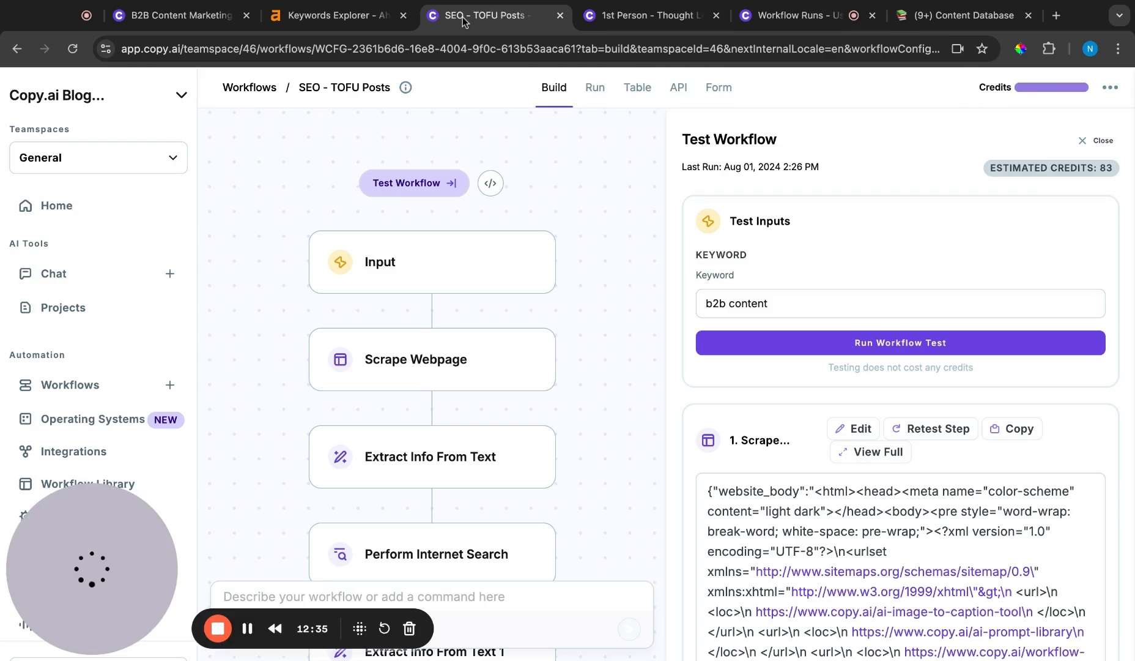
pyautogui.click(215, 17)
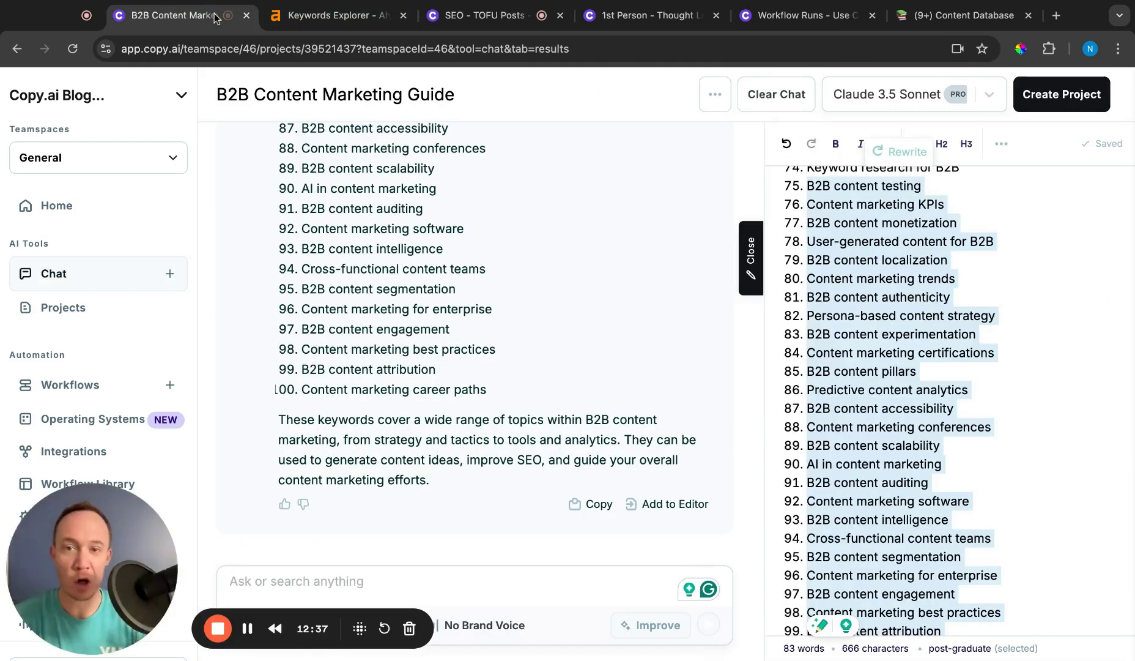